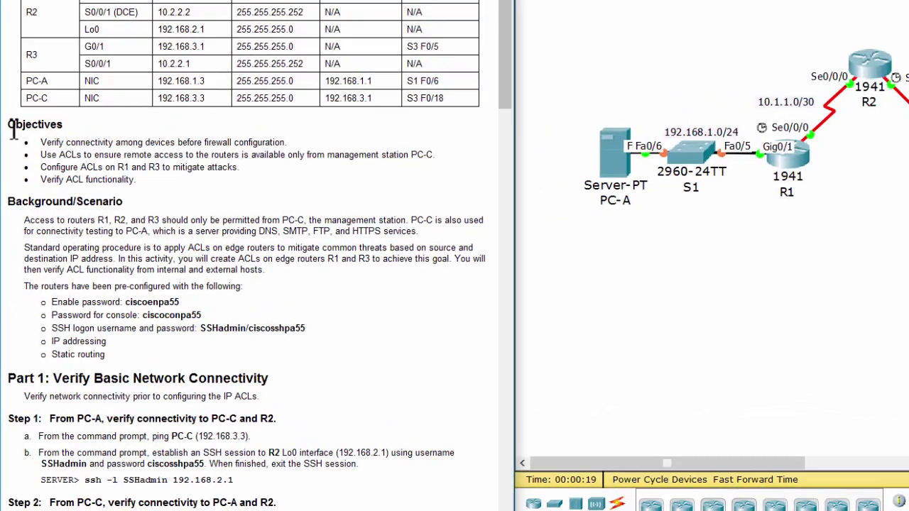
Step: Review the objectives and background scenario in the lab instructions
drag(5, 204, 93, 242)
drag(16, 150, 233, 373)
click(234, 352)
click(772, 21)
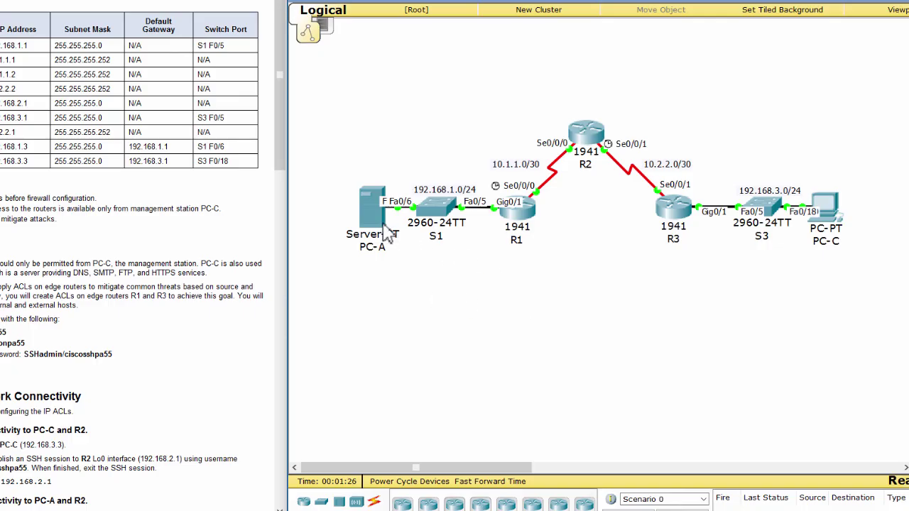
Step: Ping PC-C at 192.168.3.3 from PC-A's Command Prompt
click(369, 213)
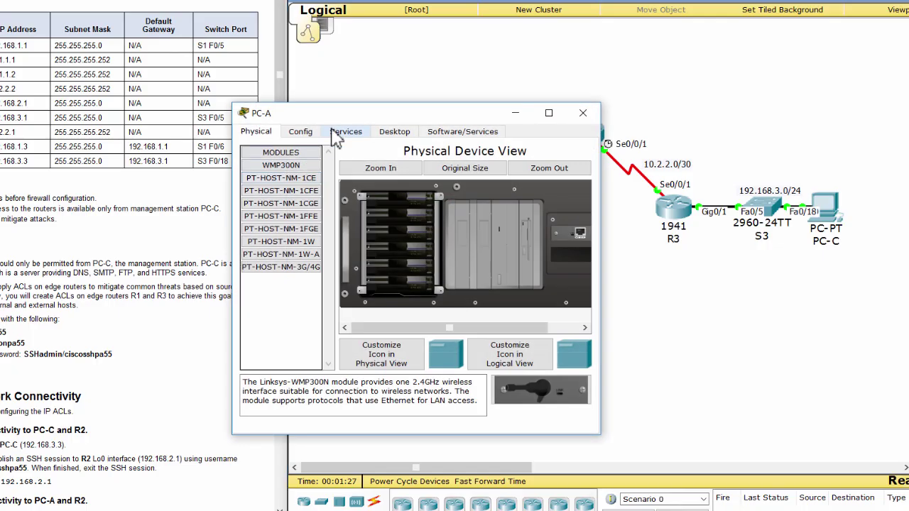
click(387, 132)
click(358, 199)
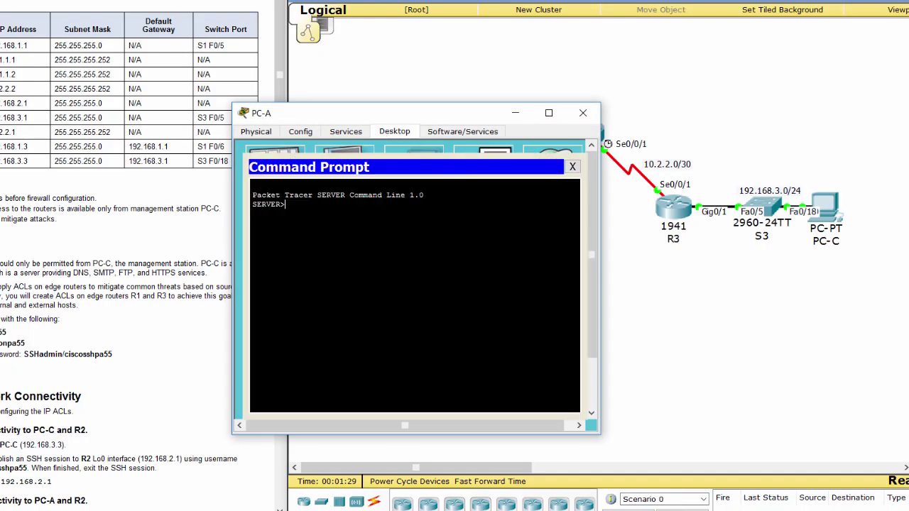
text(ping )
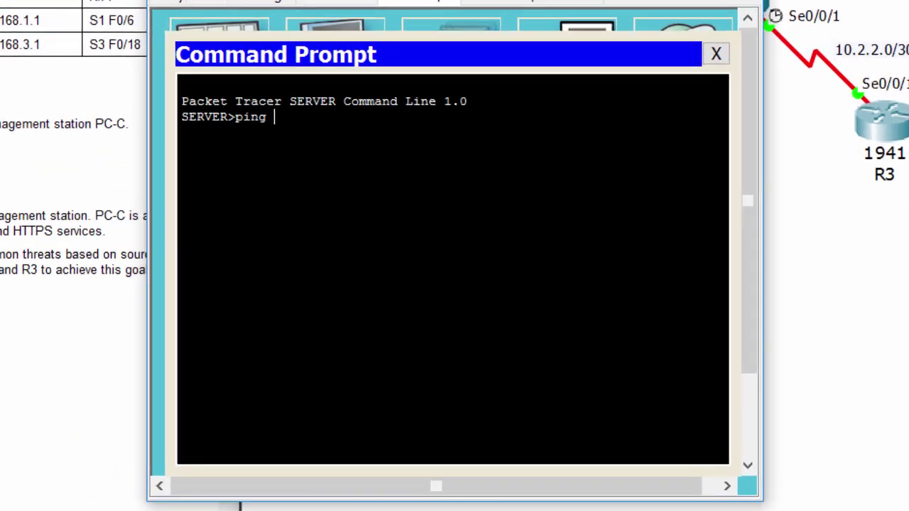
text(192.168.3.3)
key(Return)
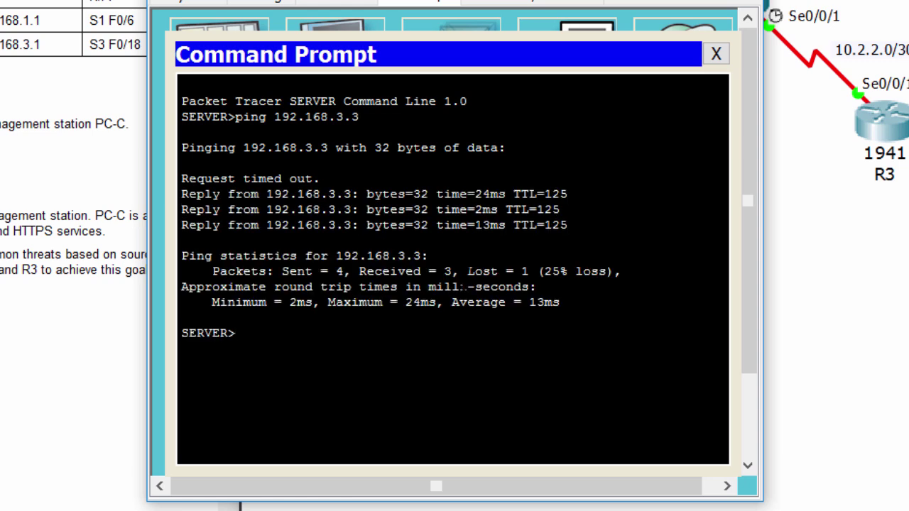
Step: Establish an SSH session from PC-A to R2 at 192.168.2.1 as SSHadmin, entering the SSH password, and exit the session
text(ssh -l SSHadmin)
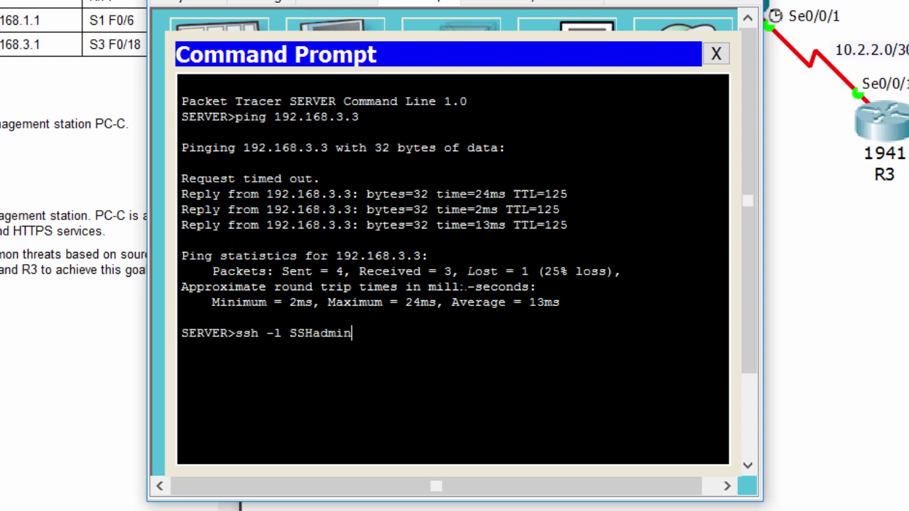
text( 192.168.2.1)
key(Return)
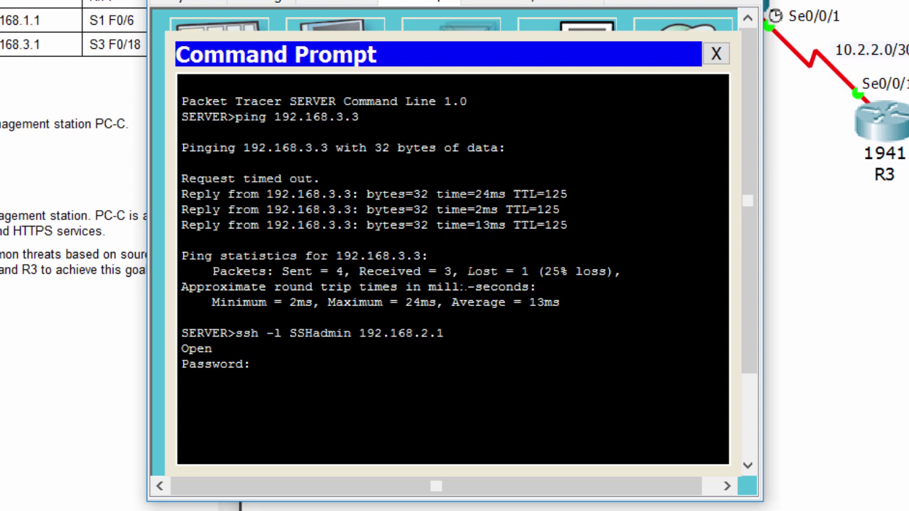
key(Return)
key(Return)
key(Return)
key(Return)
key(Return)
key(Return)
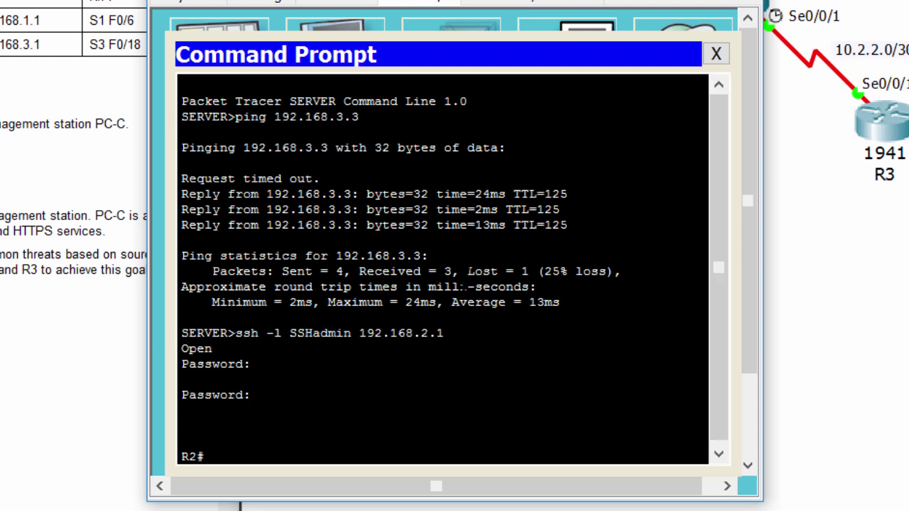
text(exit)
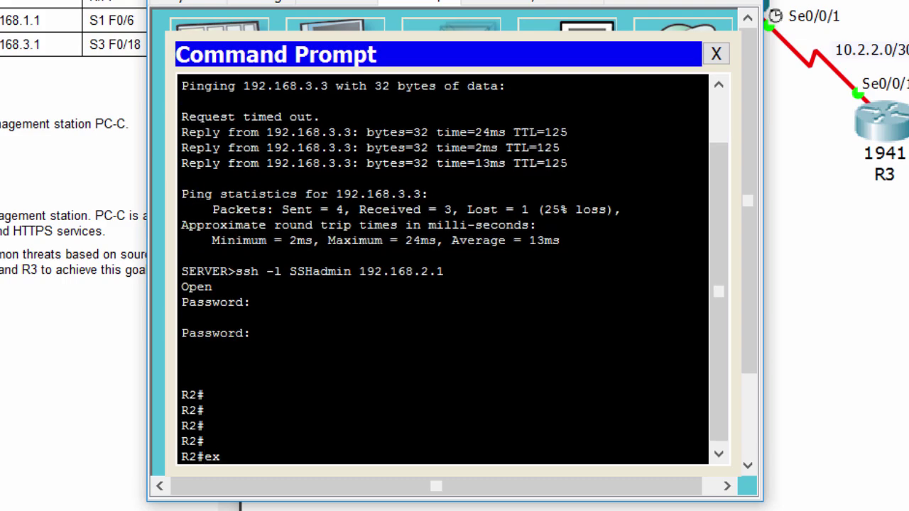
key(Return)
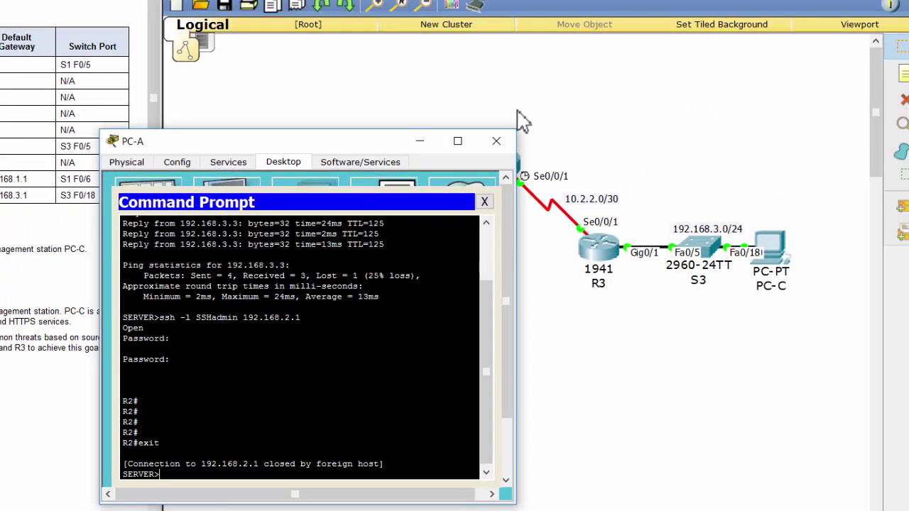
Step: Close PC-A and ping 192.168.1.3 from PC-C's Command Prompt, interrupting the ping before it completes
click(496, 141)
click(753, 249)
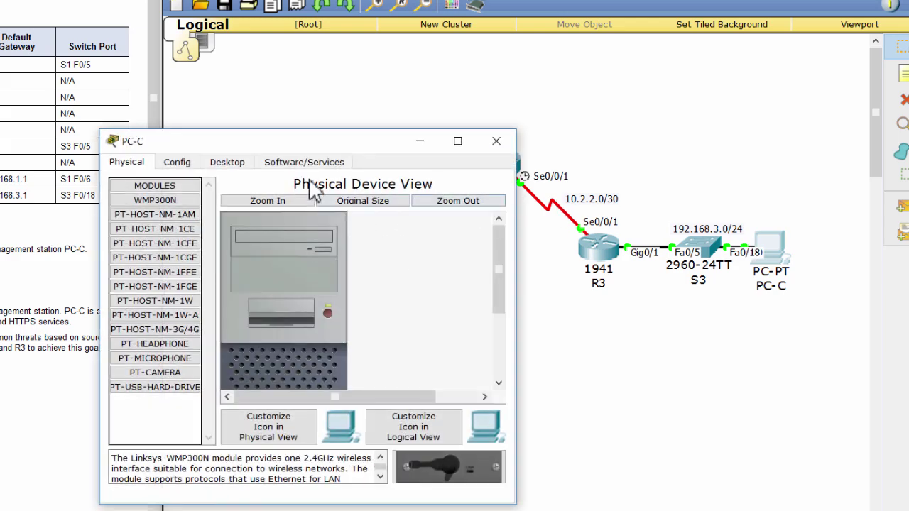
click(227, 162)
click(376, 215)
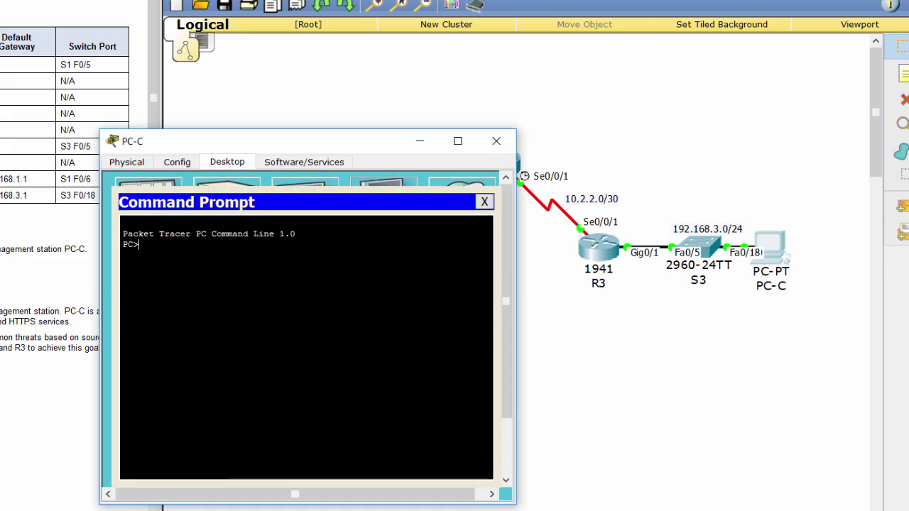
text(ping)
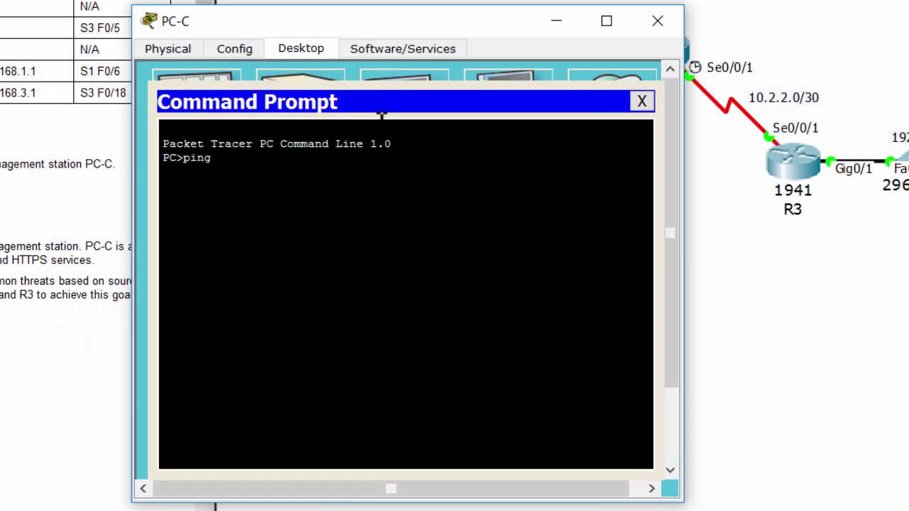
text( 192.168.1.3)
key(Return)
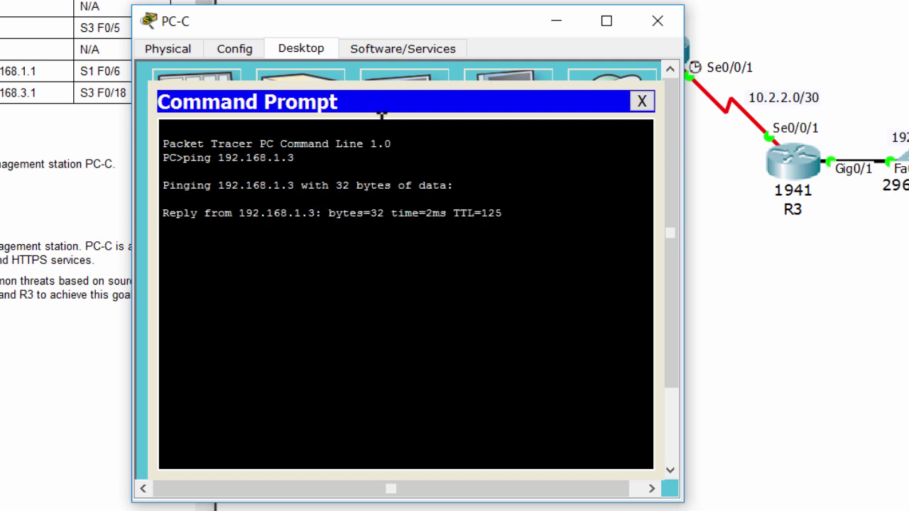
key(ctrl+c)
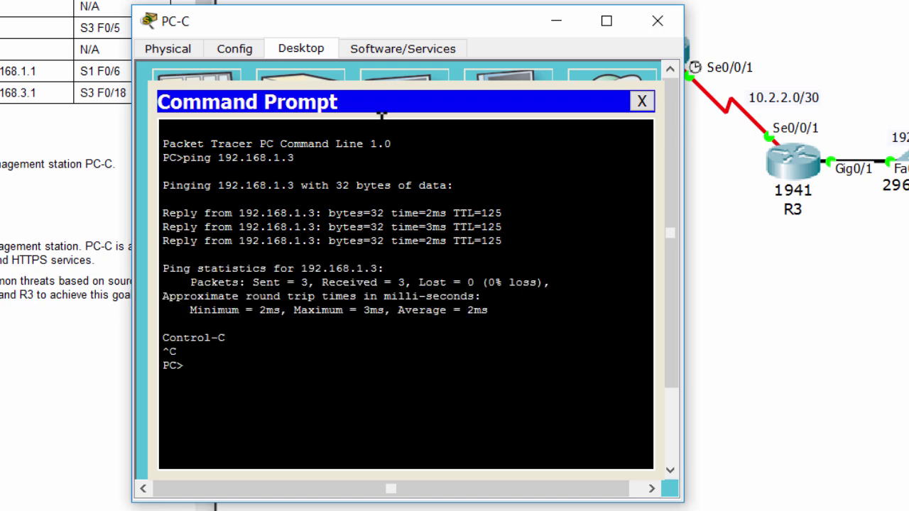
Step: Establish an SSH session from PC-C to R2 at 192.168.2.1 as SSHadmin, entering the SSH password, and exit the session
text(ssh -l SSHadmin)
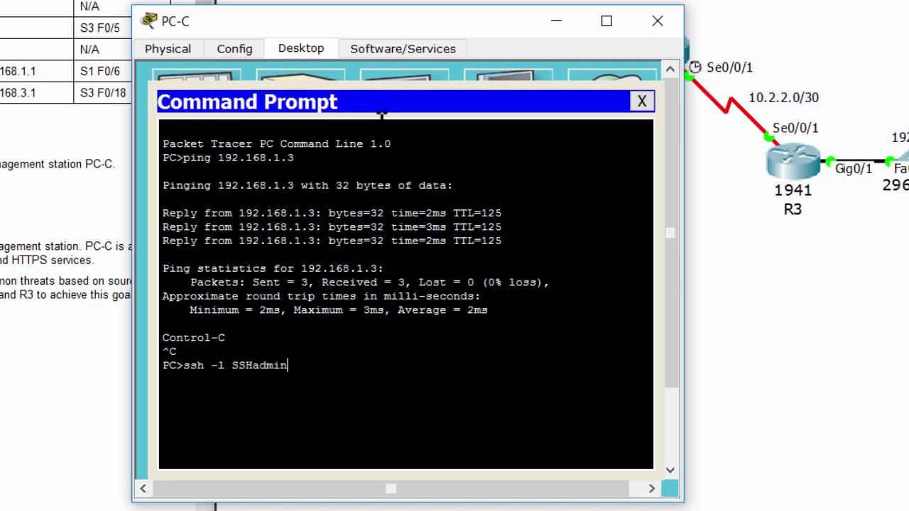
text( 192.168.2.1.3.1)
key(Return)
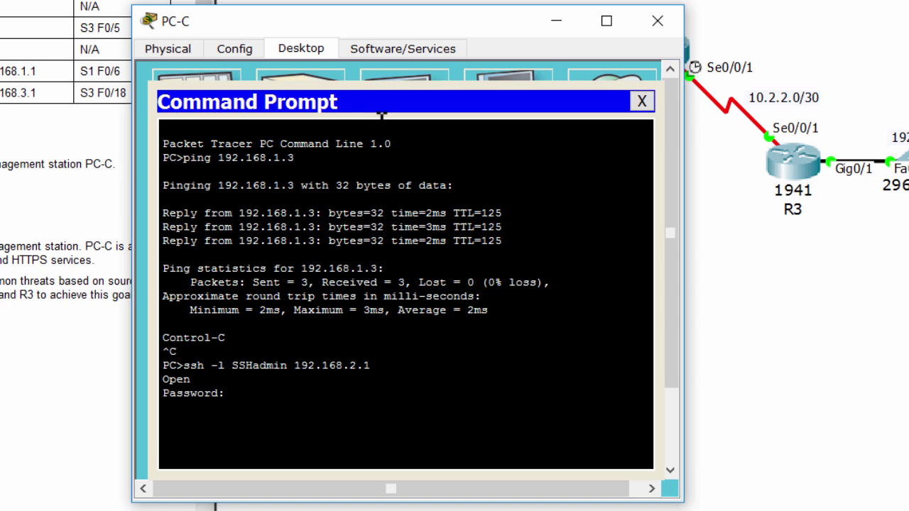
key(Return)
key(Return)
key(Return)
key(Return)
key(Return)
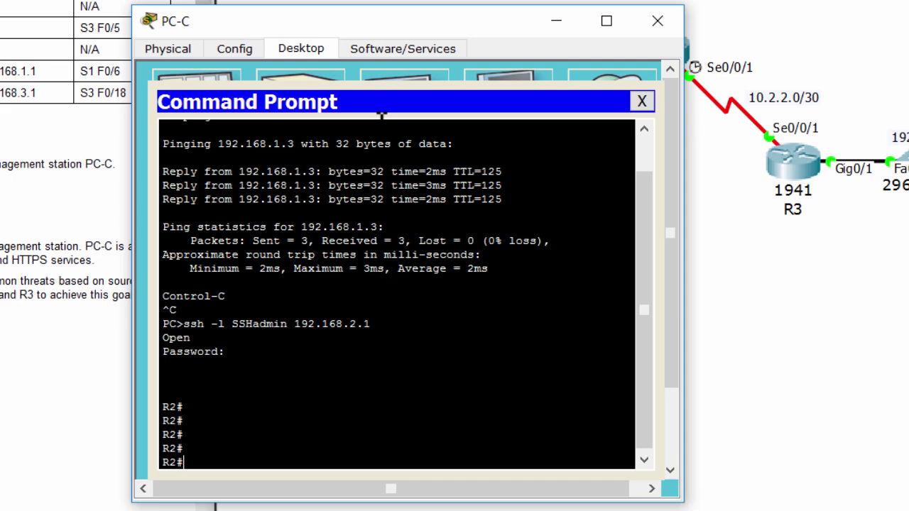
text(exit)
key(Return)
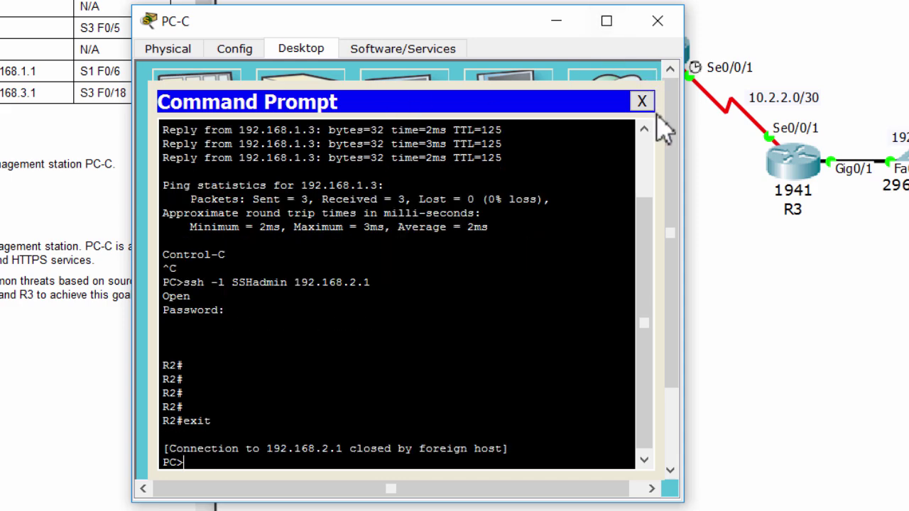
Step: Load the web page of server PC-A at 192.168.1.3 in PC-C's Web Browser
click(641, 102)
click(618, 112)
click(387, 128)
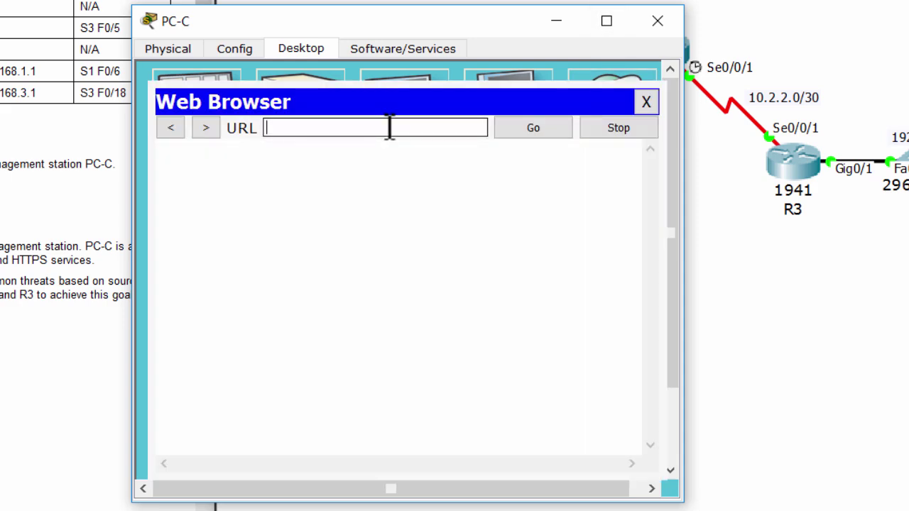
text(192.168.1.3)
key(Return)
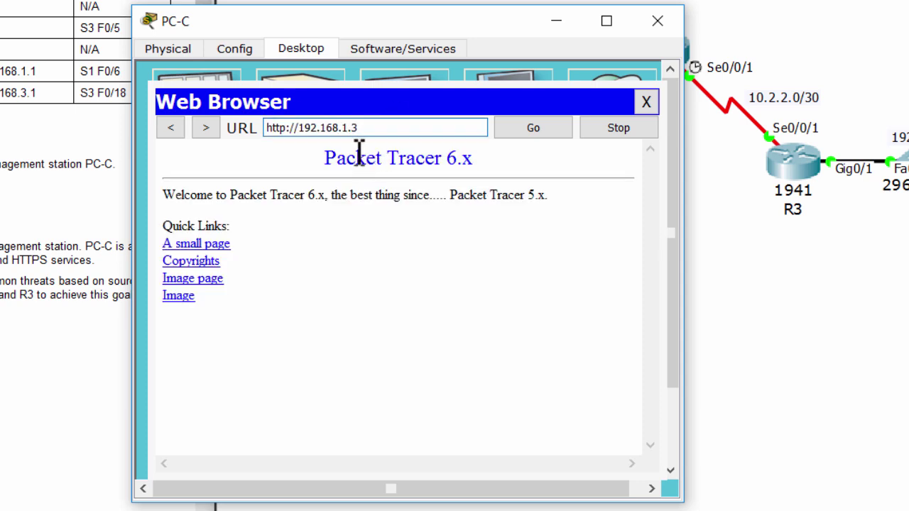
drag(359, 154, 383, 295)
click(384, 295)
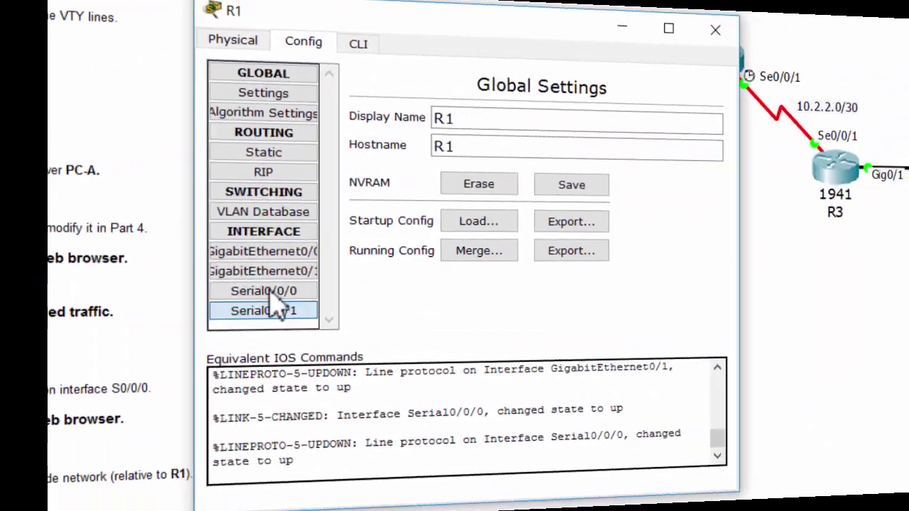
Step: Go to R1's command line and leave the Serial0/0/1 interface mode for global configuration mode
click(213, 306)
click(292, 50)
text(e)
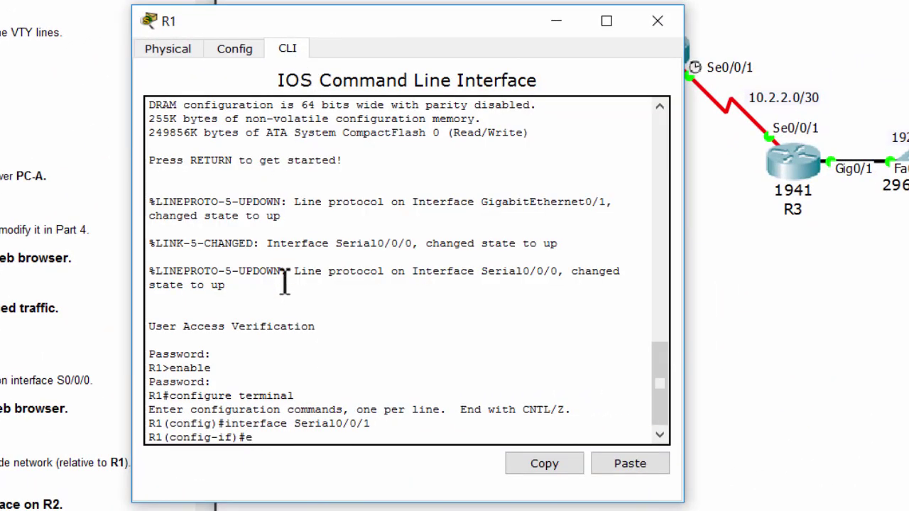
text(x)
key(Return)
key(Return)
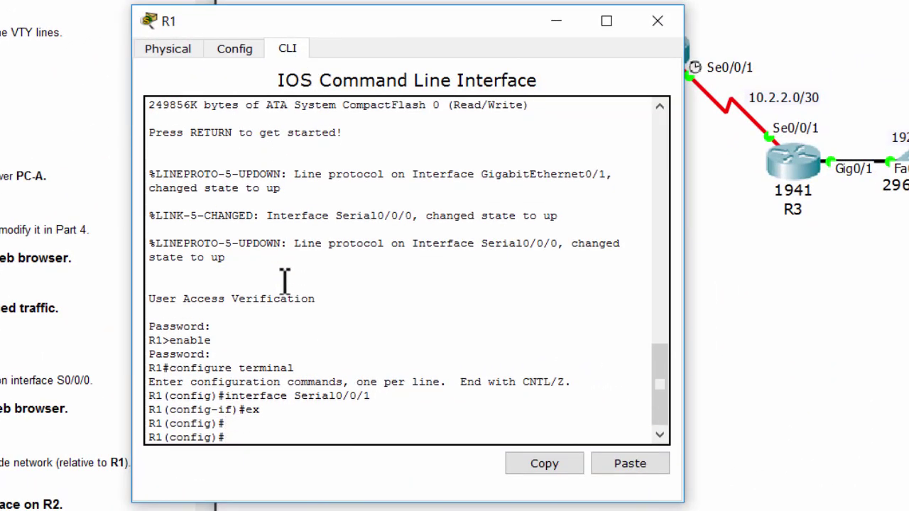
Step: Create standard access list 10 on R1 that permits host 192.168.3.3
text(acce)
key(Tab)
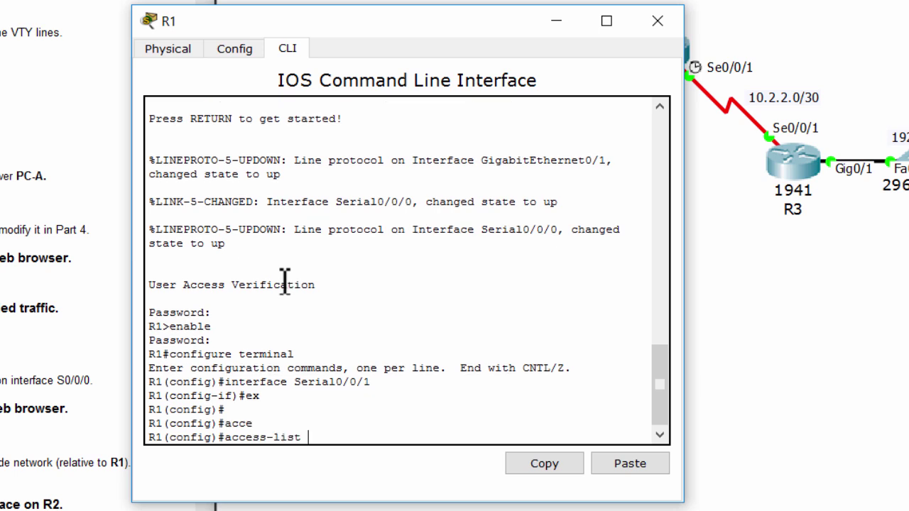
text(10 per)
key(Tab)
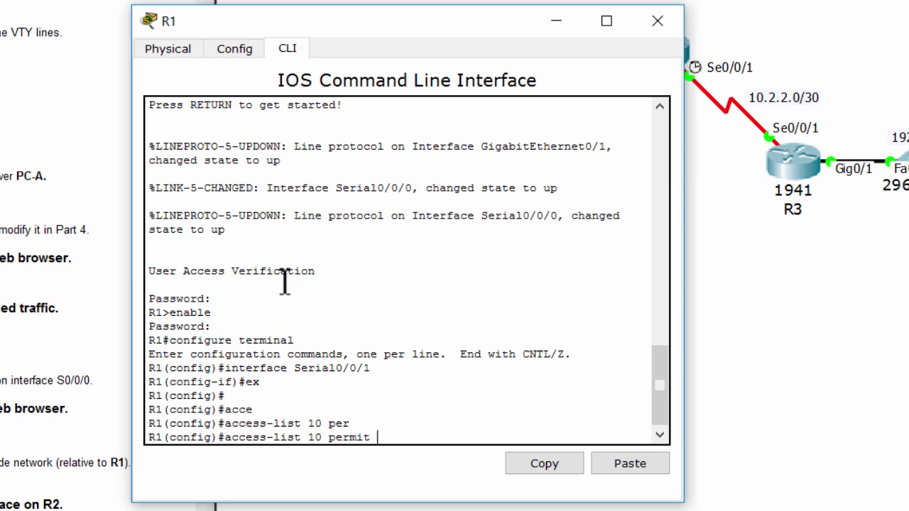
text(ho)
key(Tab)
text(1)
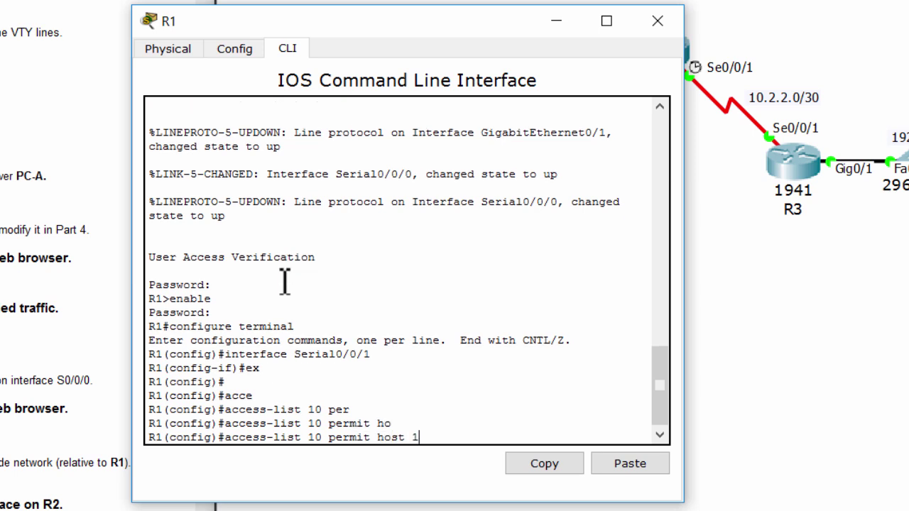
text(92.168.3.3)
key(Return)
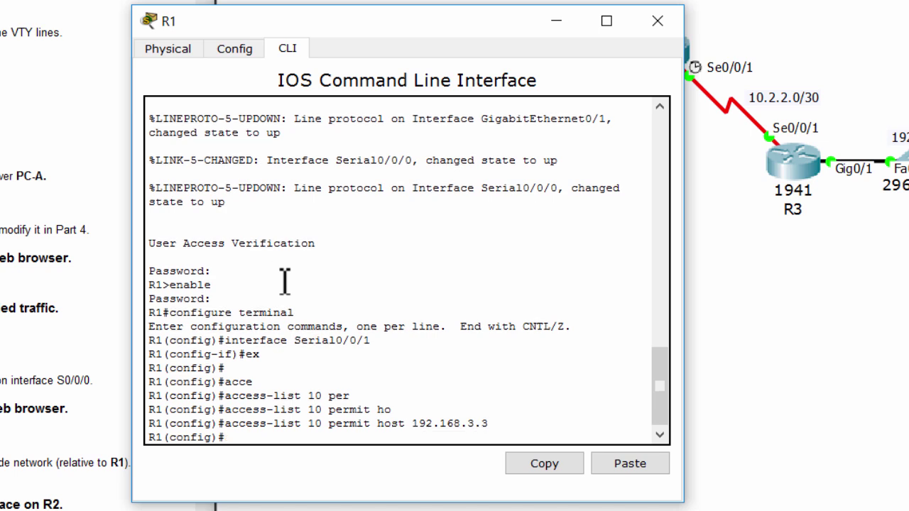
Step: Apply access class 10 inbound to R1's VTY lines 0 to 4 and exit line configuration
text(line vty 0 4)
key(Return)
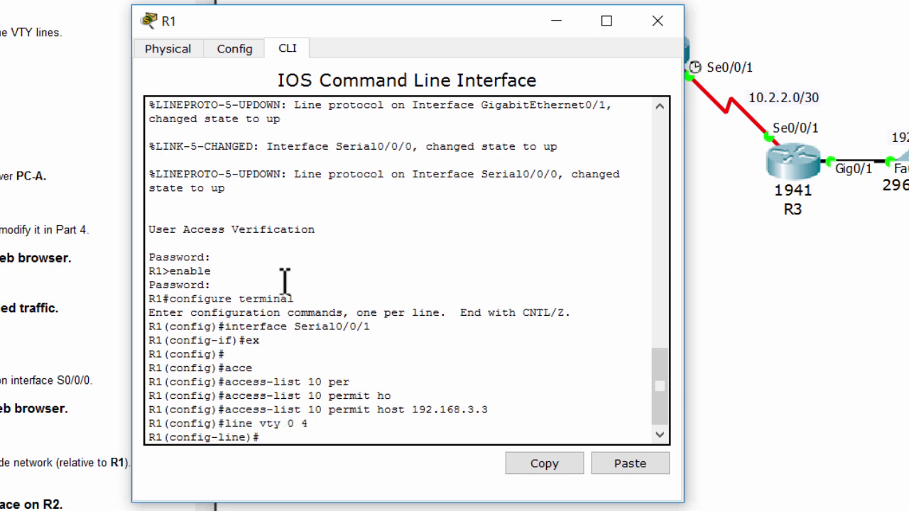
text(acce)
key(Tab)
text(10 )
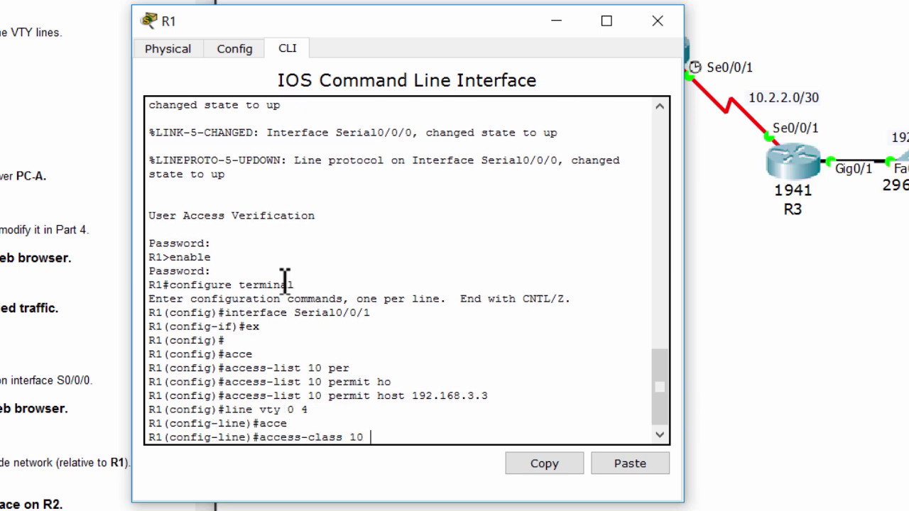
text(in)
key(Return)
key(Return)
key(Return)
text(e)#e)
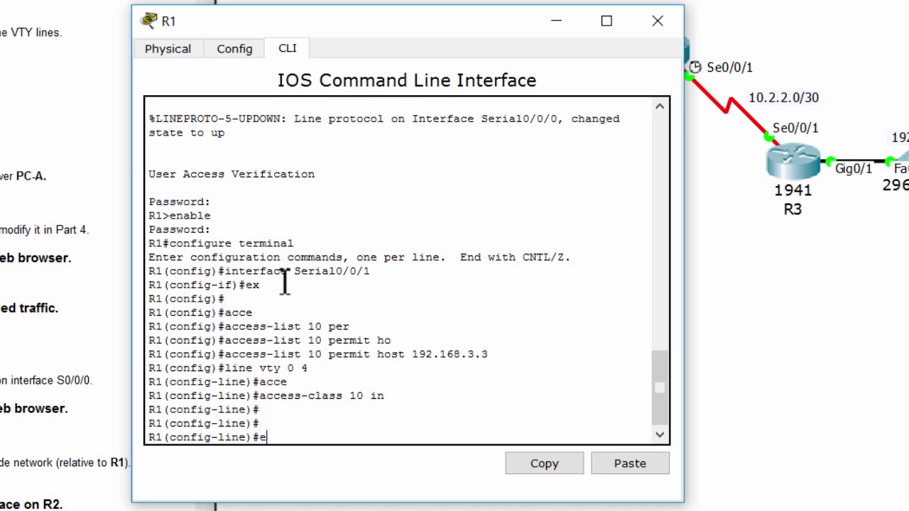
text(xi)
key(Return)
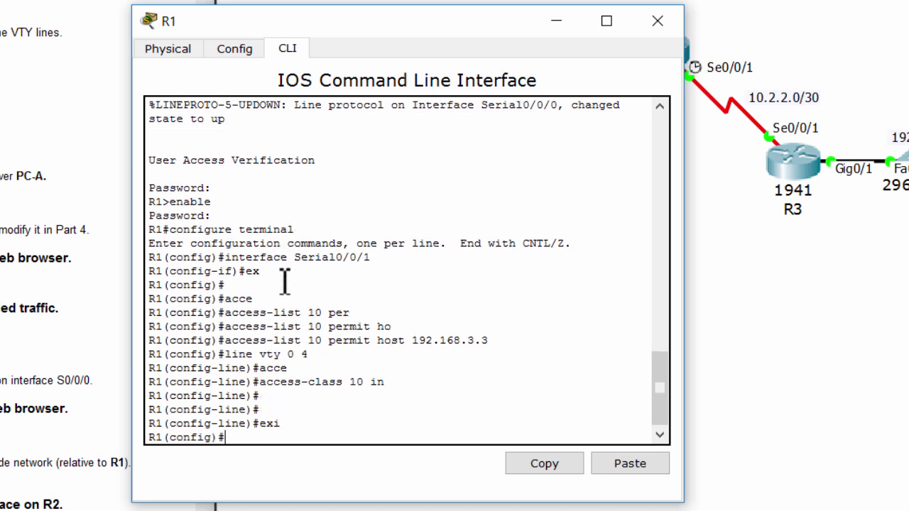
Step: Display R1's access lists and check the entry of standard list 10
text(do show access-list)
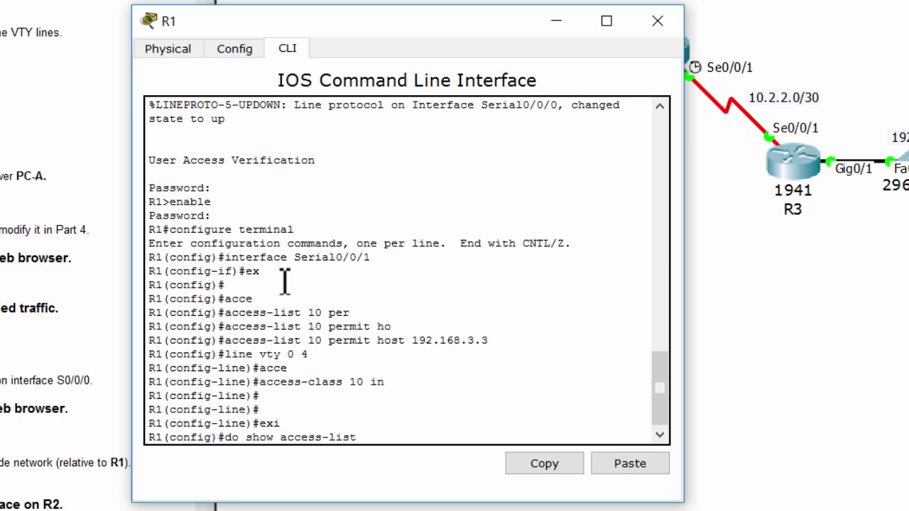
key(Return)
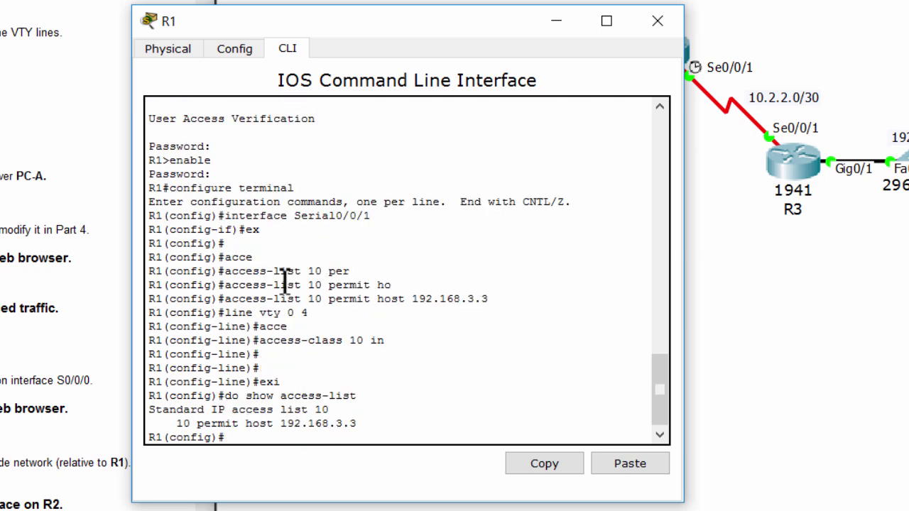
drag(213, 410, 359, 423)
click(385, 426)
Step: Show R1's line status and check the inbound access class on the VTY lines
text(do show line)
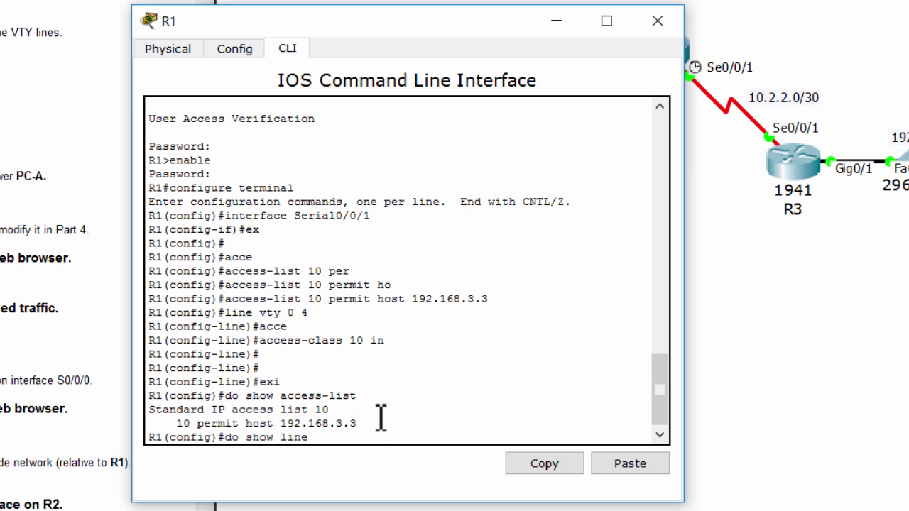
key(Return)
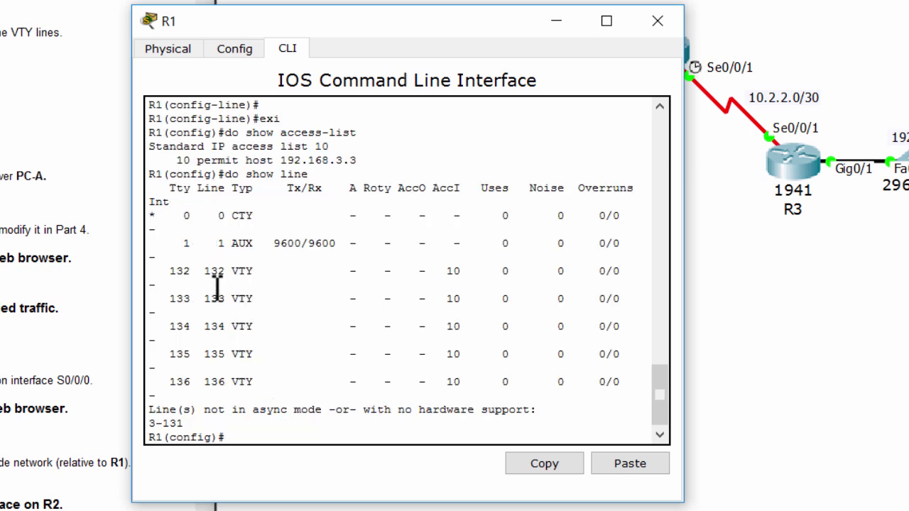
drag(167, 271, 543, 397)
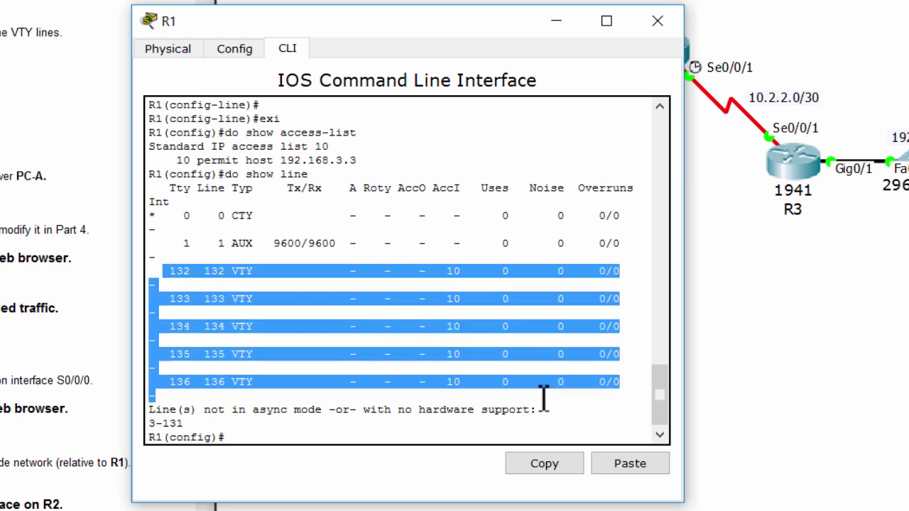
click(463, 270)
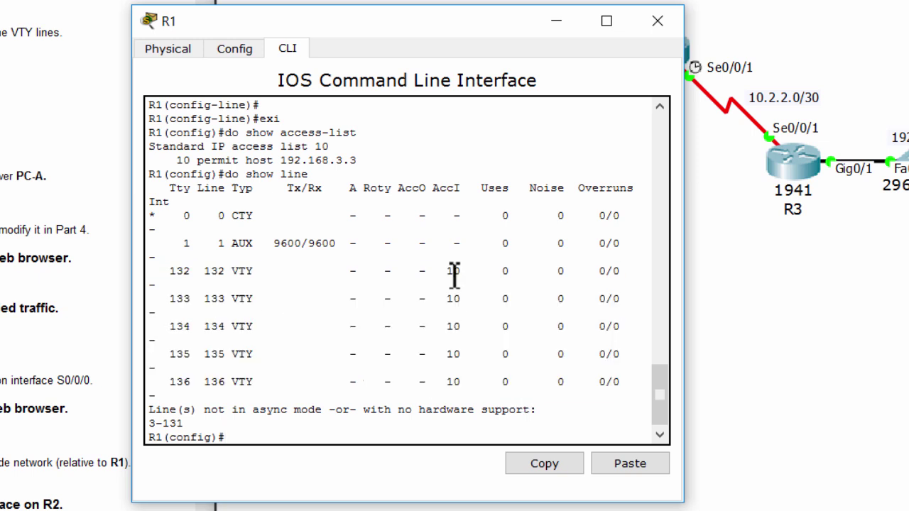
drag(446, 270, 472, 298)
drag(446, 326, 475, 355)
drag(446, 381, 475, 381)
click(511, 428)
Step: Open R2, select its Serial0/0/1 interface configuration, and return to global configuration mode in the command line
click(766, 252)
click(669, 64)
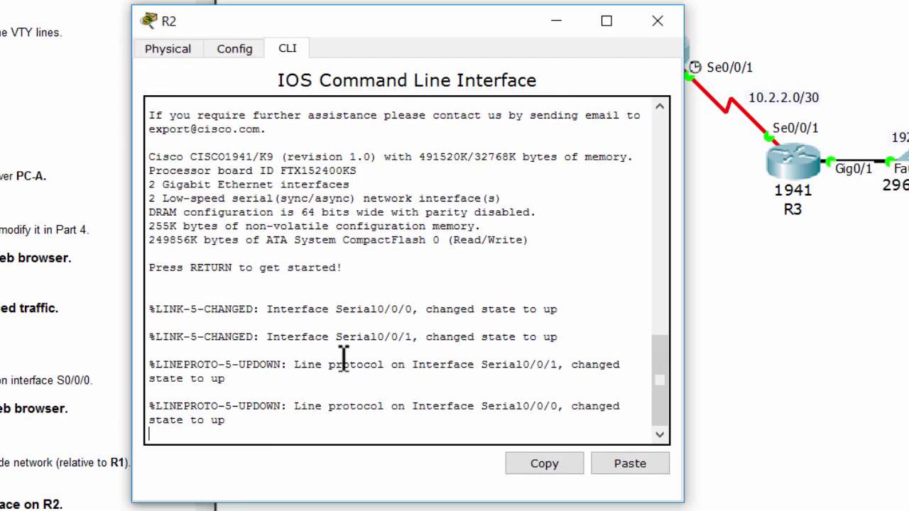
click(231, 50)
click(201, 313)
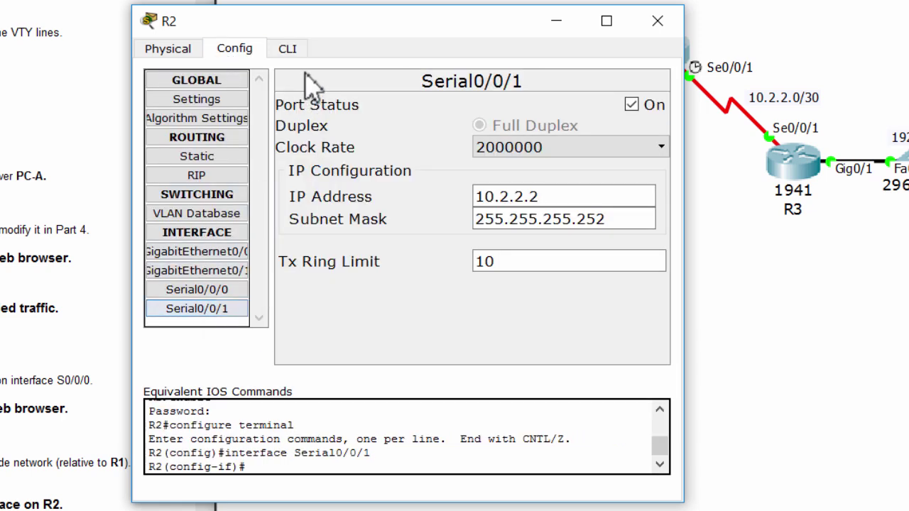
click(287, 49)
text(ex)
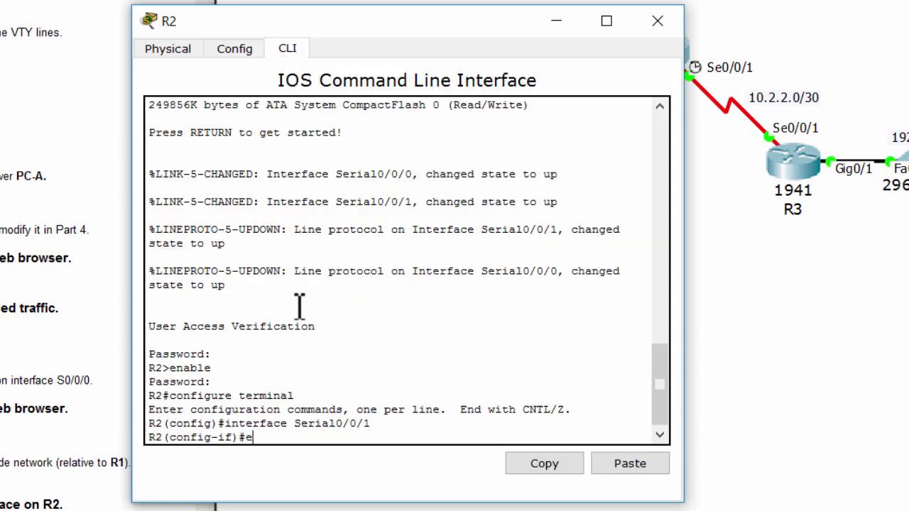
key(Return)
key(Return)
Step: Create standard access list 10 on R2 that permits host 192.168.3.3
text(acce)
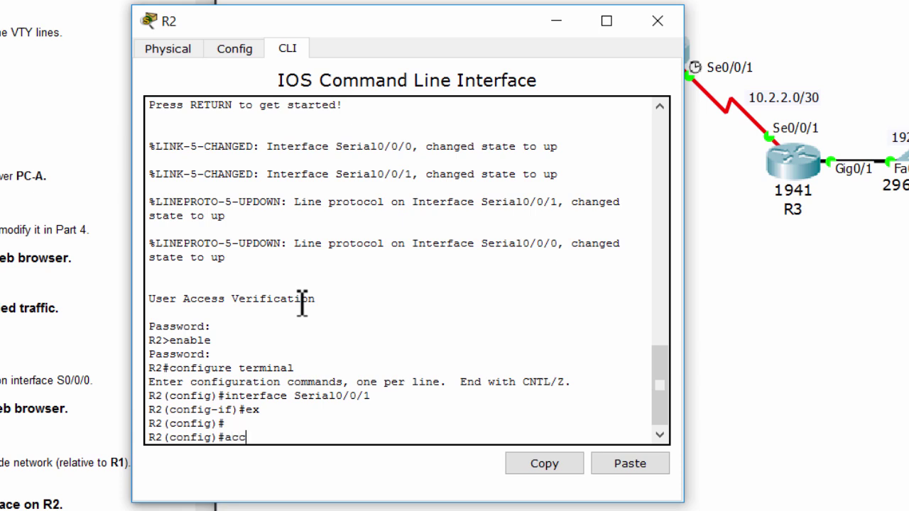
key(Tab)
text(10 per)
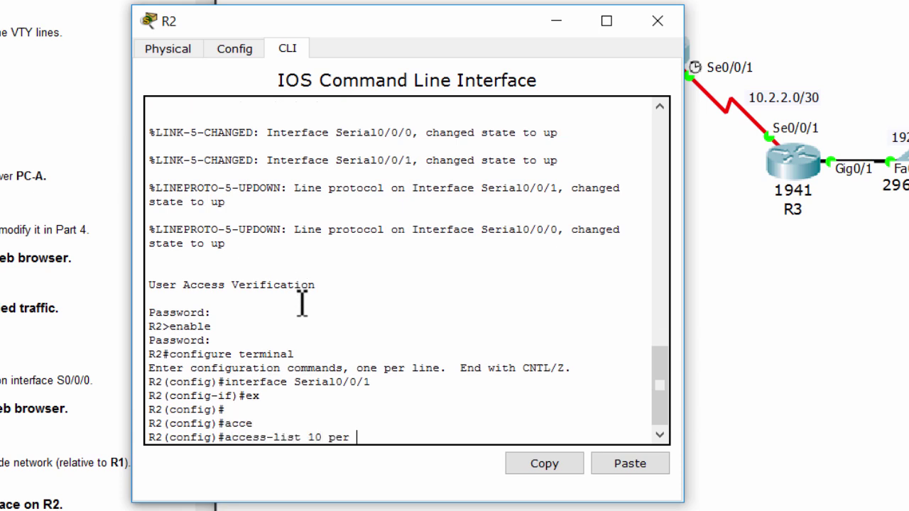
key(Tab)
text(ho)
key(Tab)
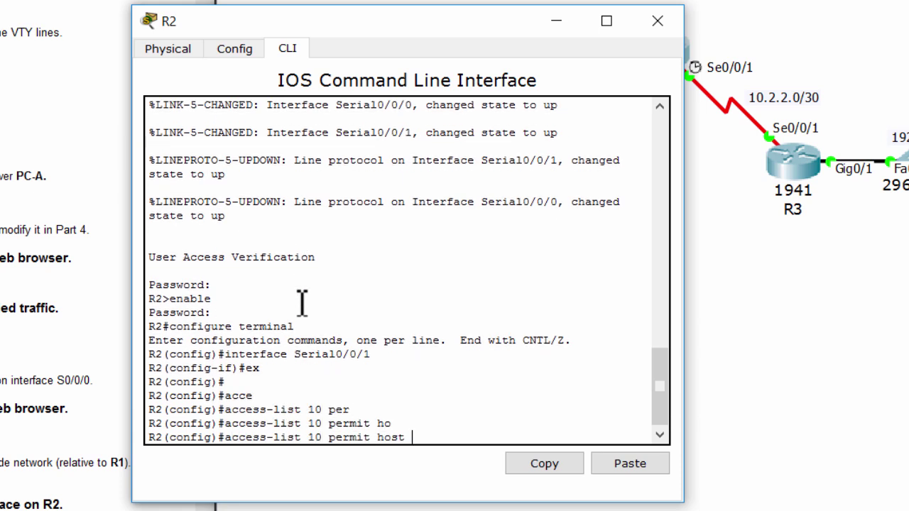
text(192.168.3.3)
key(Return)
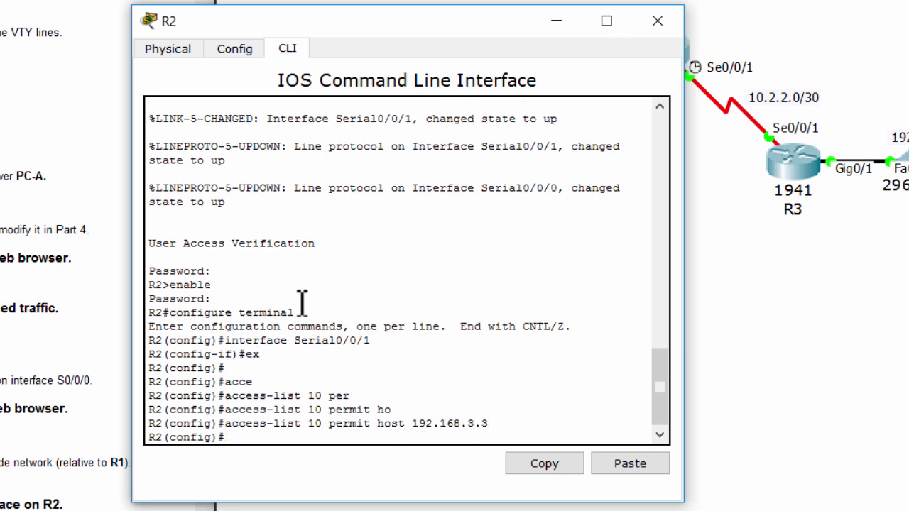
Step: Apply access class 10 inbound to R2's VTY lines 0 to 4
text(line vty 0 4)
key(Return)
text(acce)
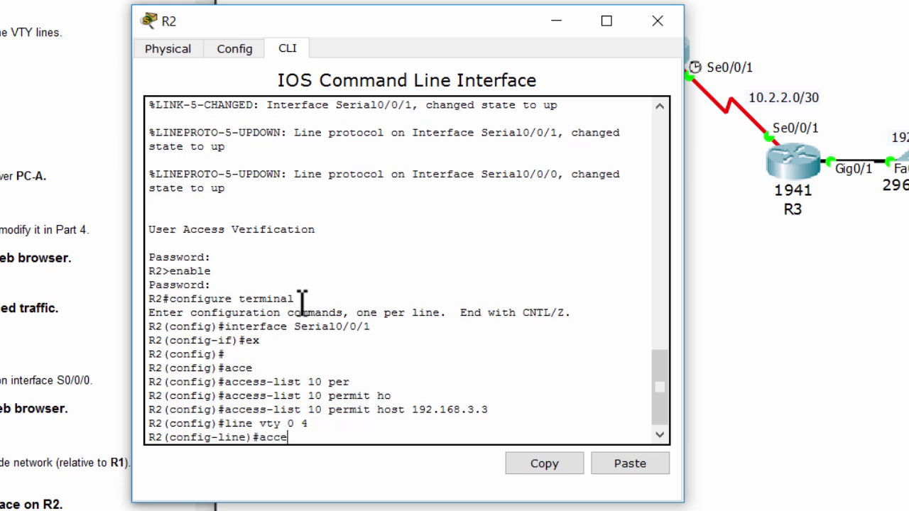
key(Tab)
text(10 in)
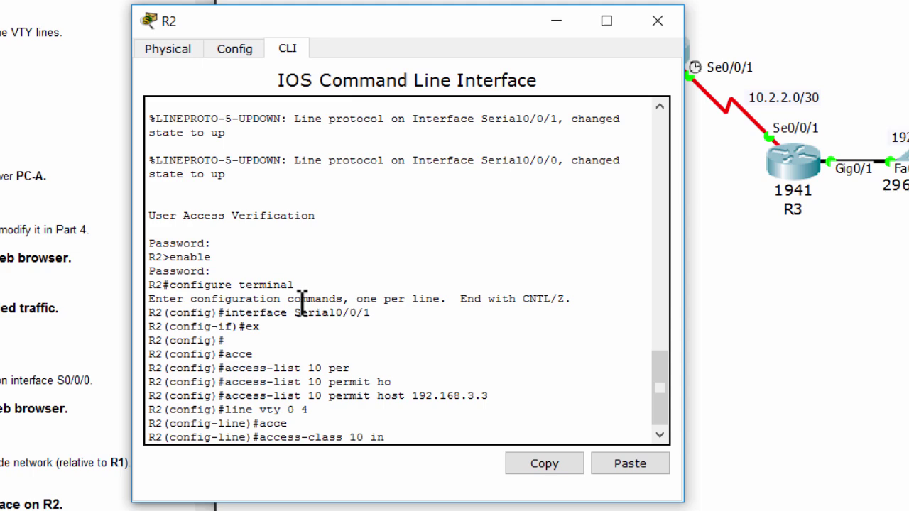
key(Return)
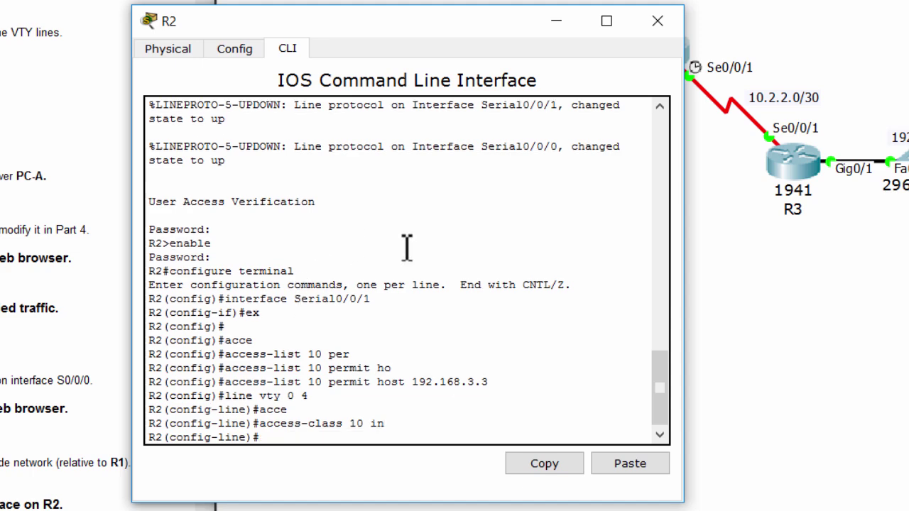
Step: Open R3, select its GigabitEthernet0/0 interface configuration, and return to global configuration mode in the command line
click(781, 181)
click(234, 49)
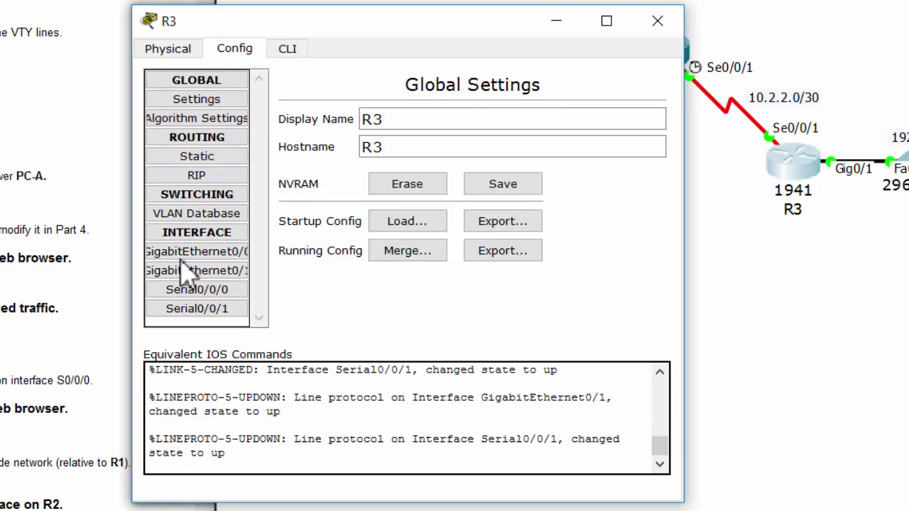
click(183, 252)
click(287, 48)
text(ex)
key(Return)
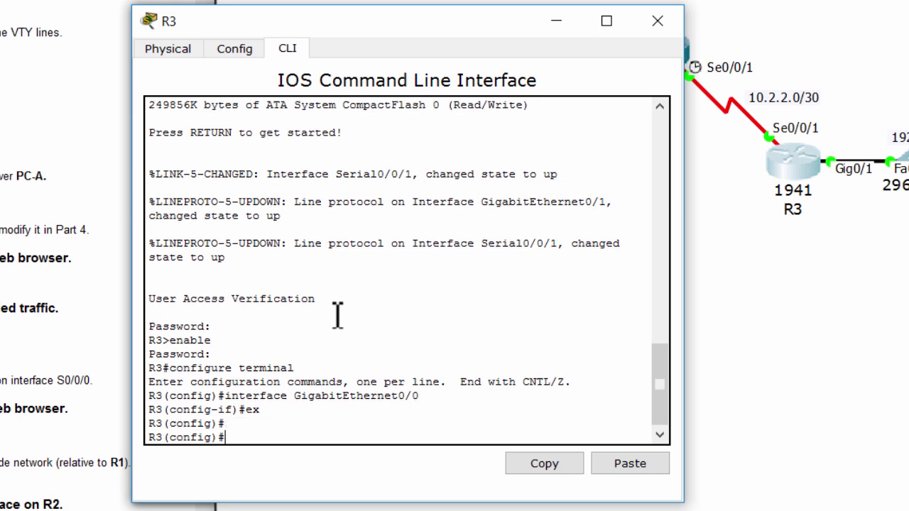
key(Return)
Step: Create standard access list 10 on R3 that permits host 192.168.3.3
text(acce)
key(Tab)
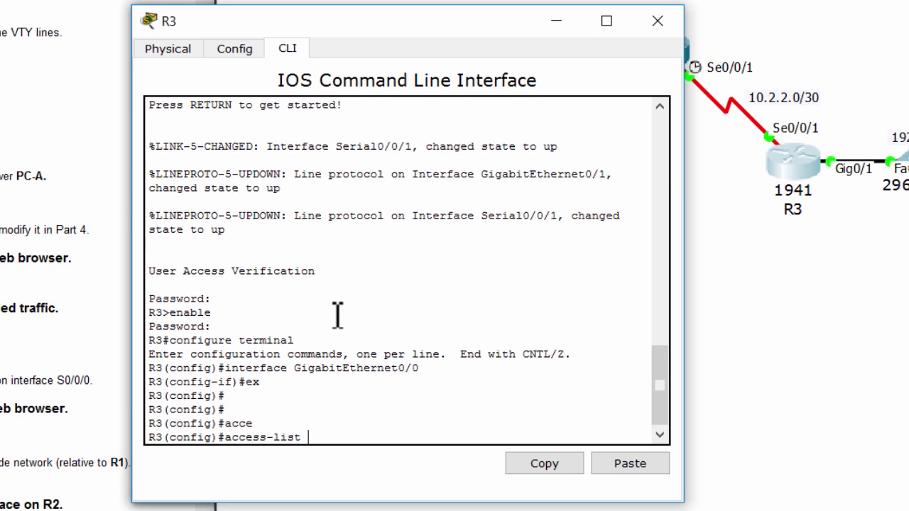
text(10 per)
key(Tab)
text(ho)
key(Tab)
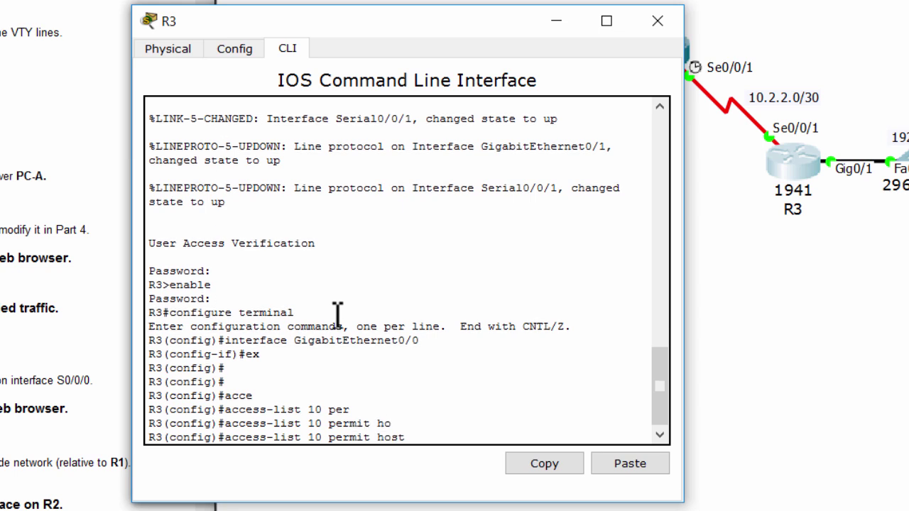
text(192.168.3.3)
key(Return)
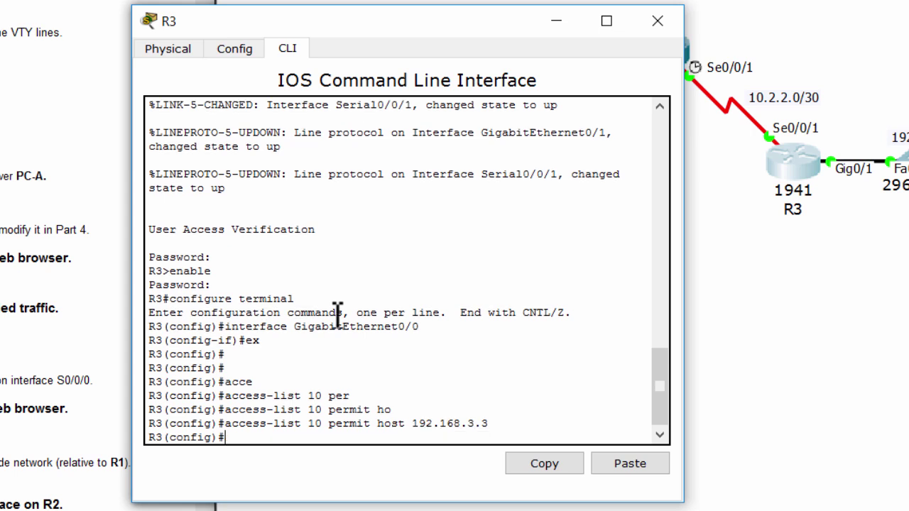
Step: Apply access class 10 inbound to R3's VTY lines 0 to 4
text(line vt)
key(Tab)
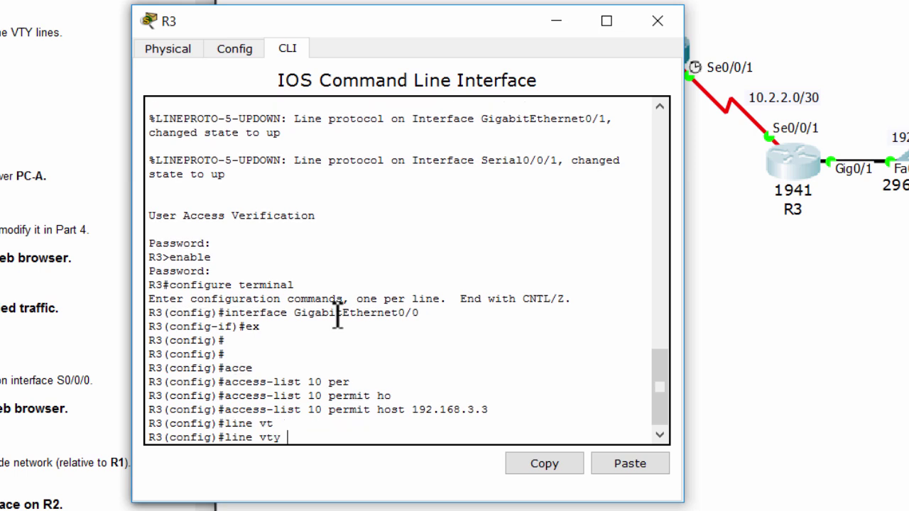
text(0 4)
key(Return)
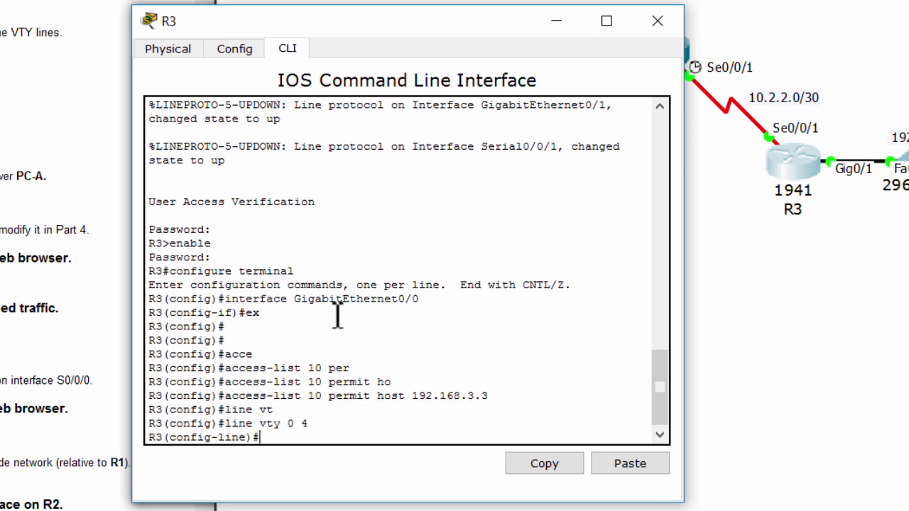
text(acc)
text(e)
key(Tab)
text(10 in)
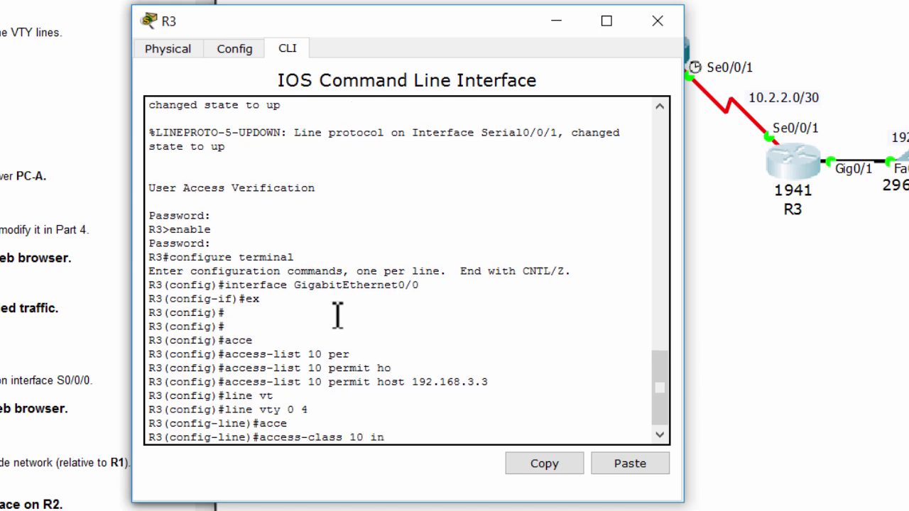
key(Return)
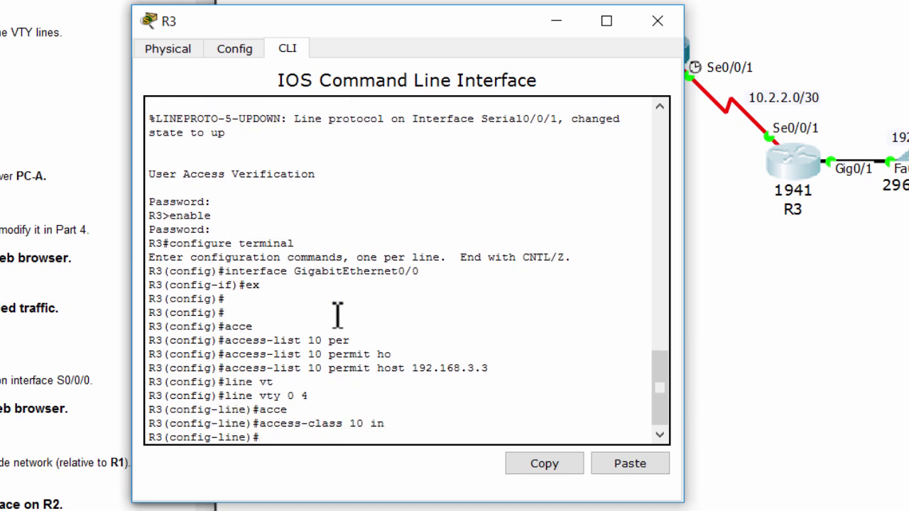
key(Return)
Step: Close the R3, R2 and R1 router windows to reveal the topology
click(656, 21)
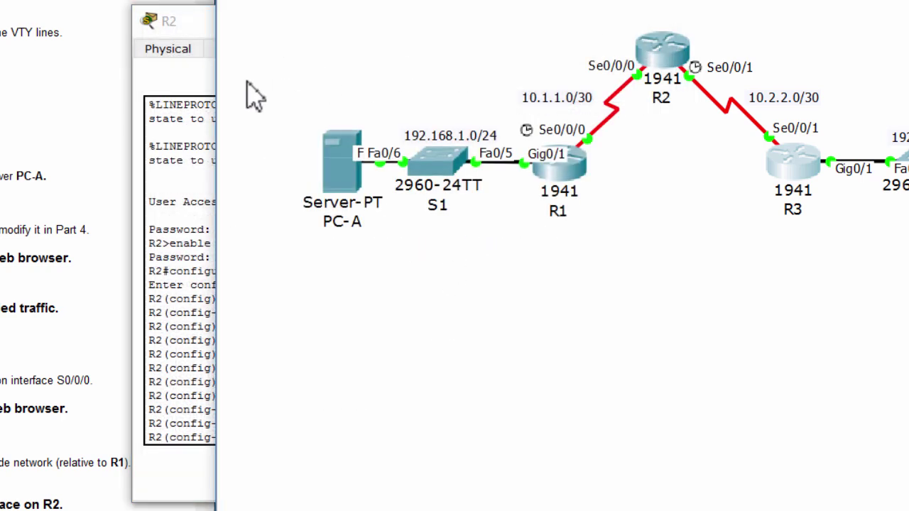
click(188, 98)
click(675, 25)
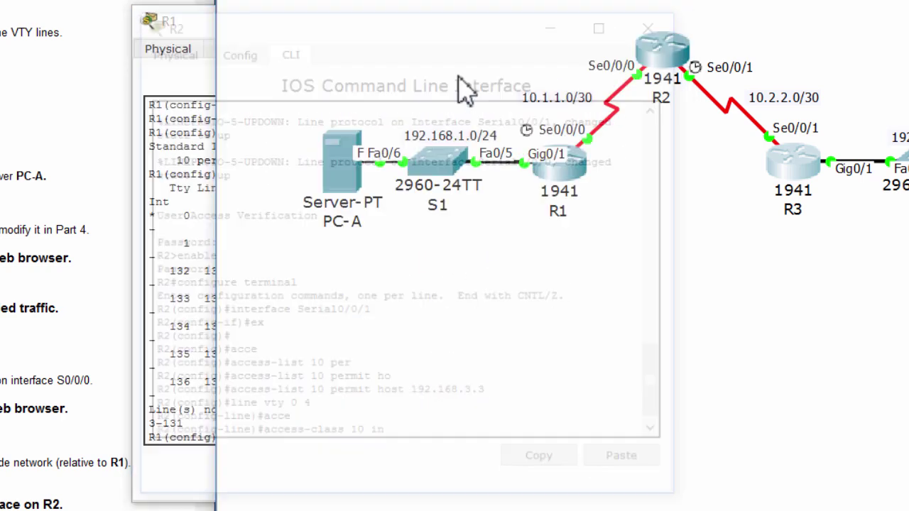
click(198, 167)
click(666, 25)
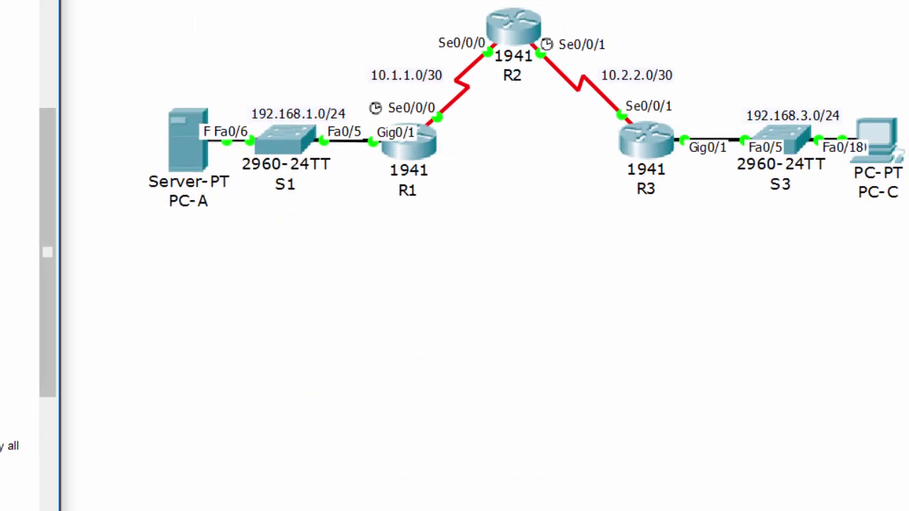
Step: From PC-C's Command Prompt, open an SSH session to 192.168.2.1 as SSHadmin and enter the account password
scroll(44, 152, down, 3)
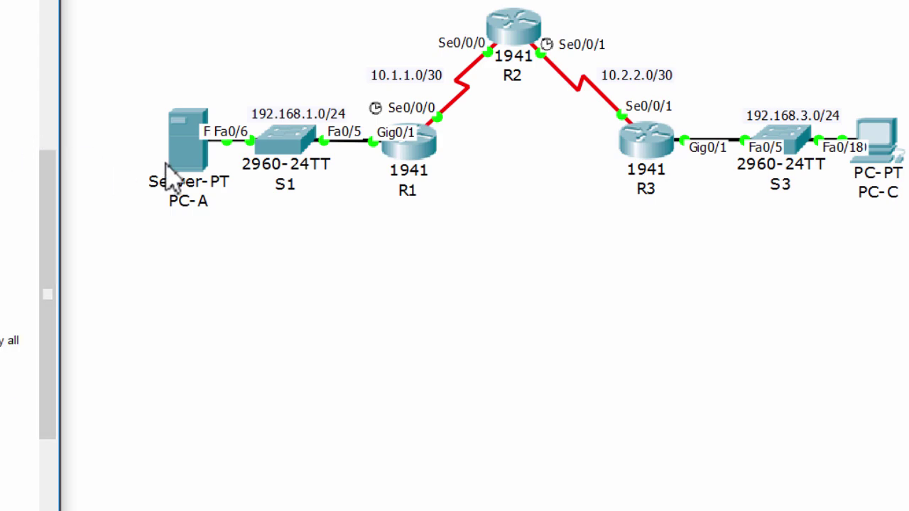
click(874, 141)
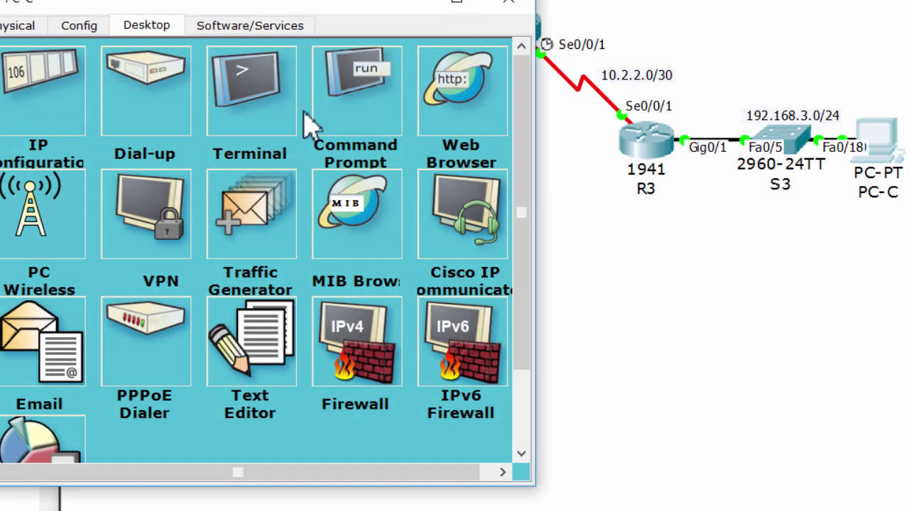
click(358, 105)
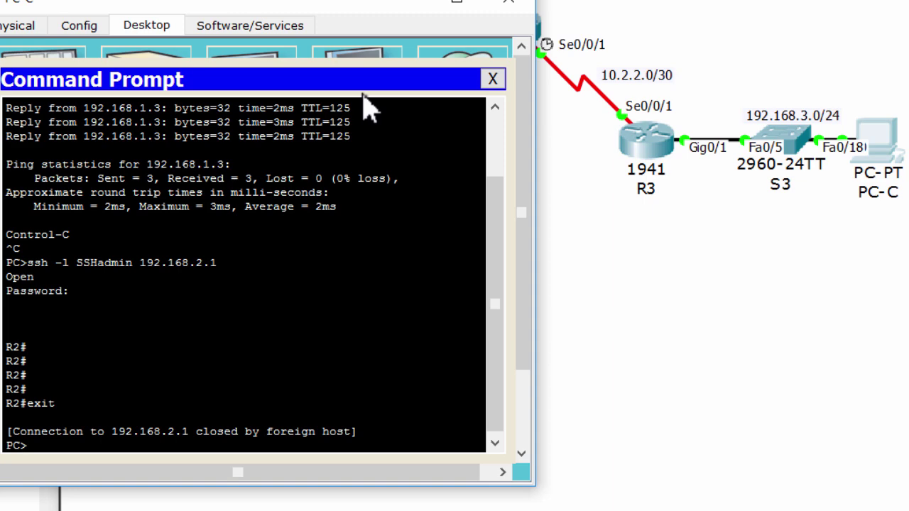
key(Up)
key(Return)
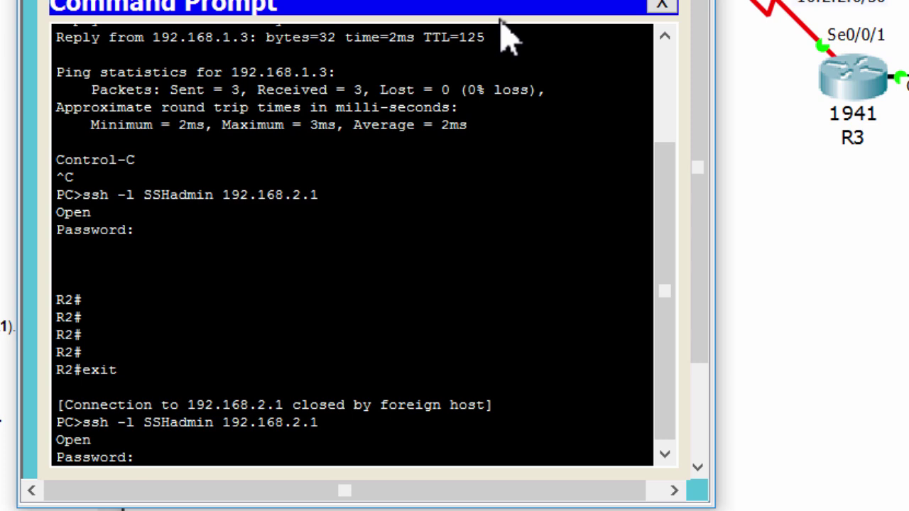
key(Return)
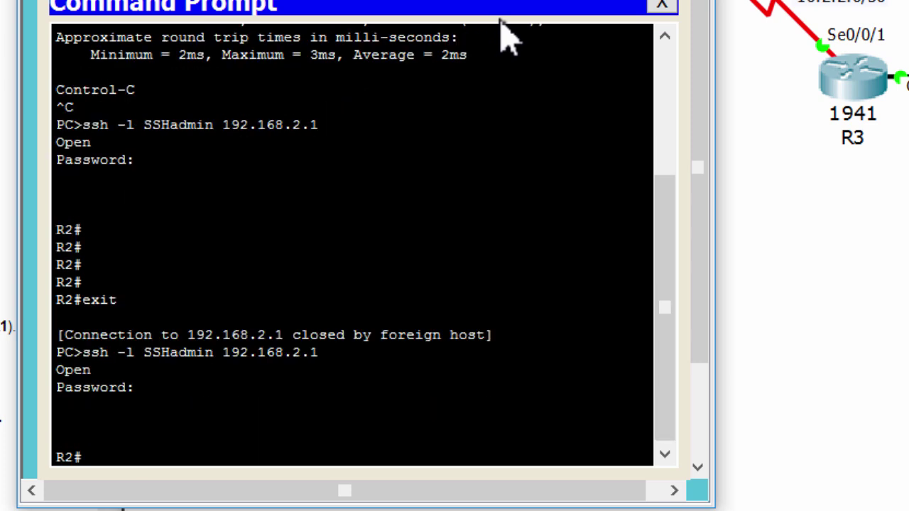
Step: Check that R2 responds in PC-C's SSH session, and end the session with the exit command
key(Return)
key(Return)
key(Return)
text(exit)
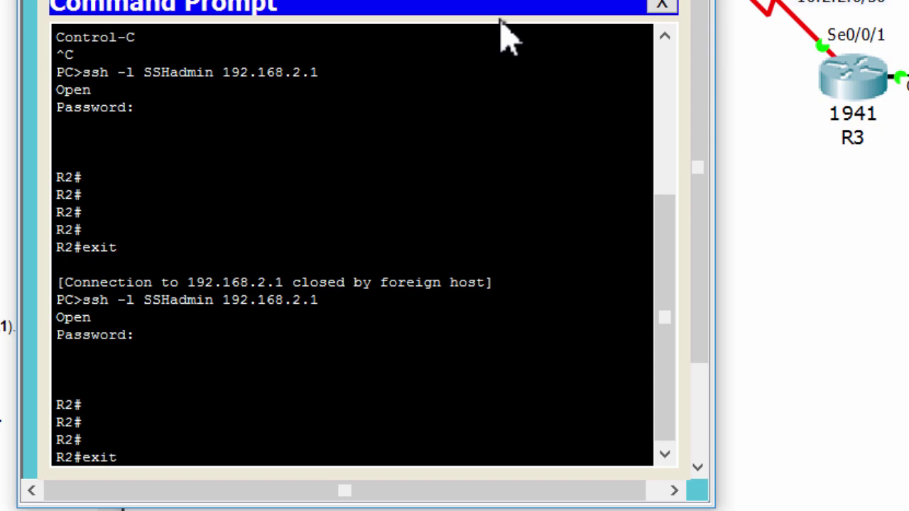
key(Return)
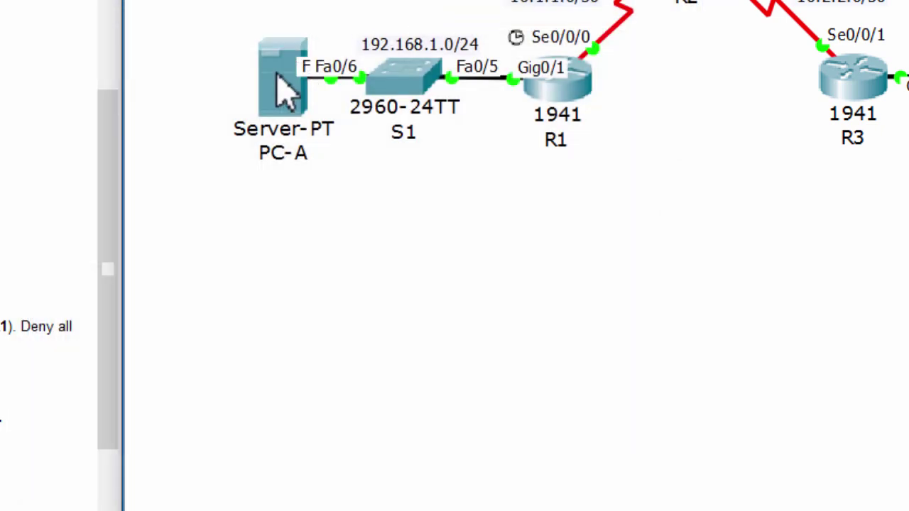
Step: From PC-A's Command Prompt, retry the SSH connection to 192.168.2.1 as SSHadmin and check R2's response
click(279, 78)
click(286, 44)
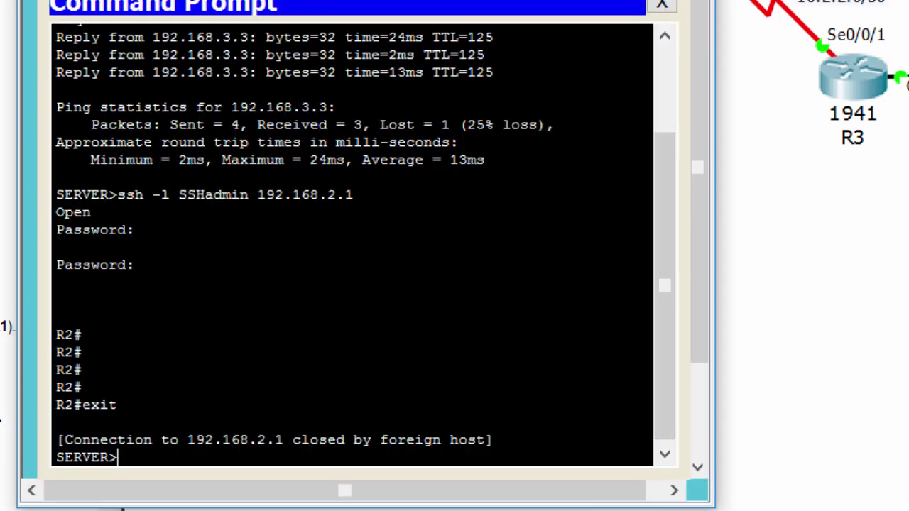
key(Up)
key(Return)
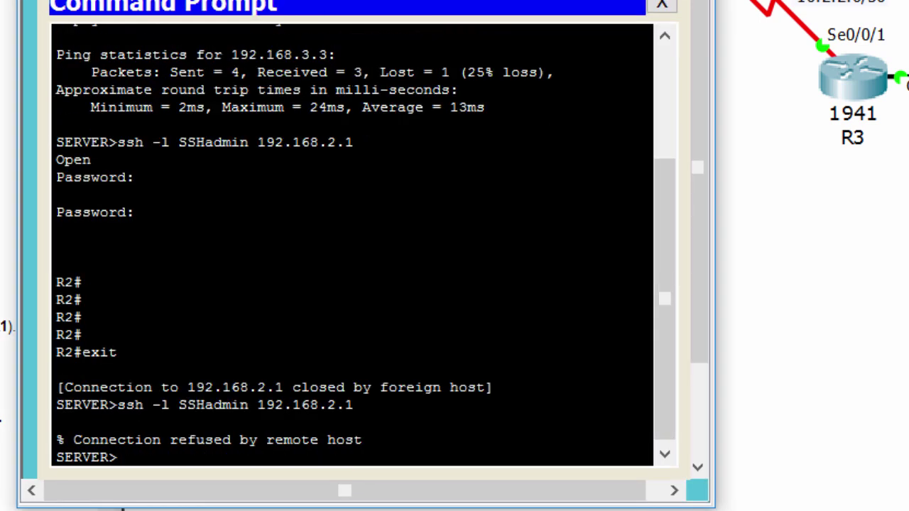
drag(362, 439, 56, 439)
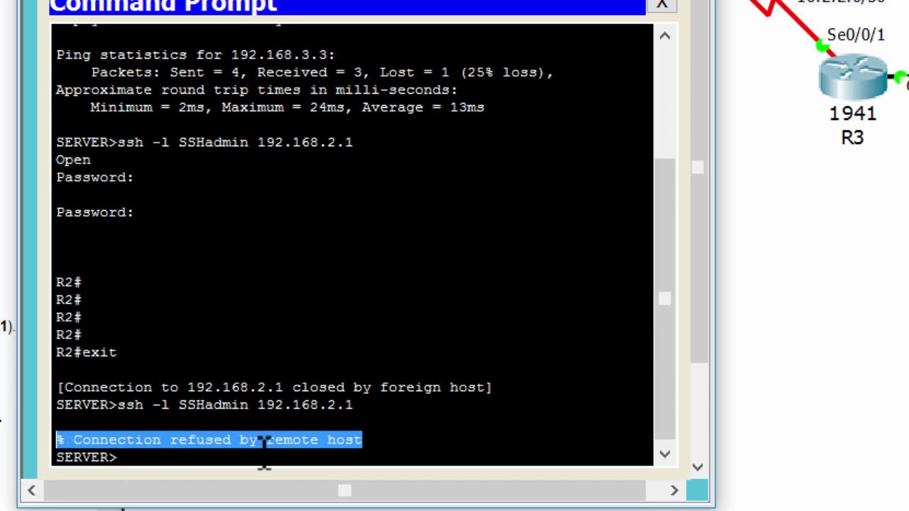
key(ctrl+c)
Step: In R1's command line, create extended IP access list 120 and enter its configuration mode
click(269, 16)
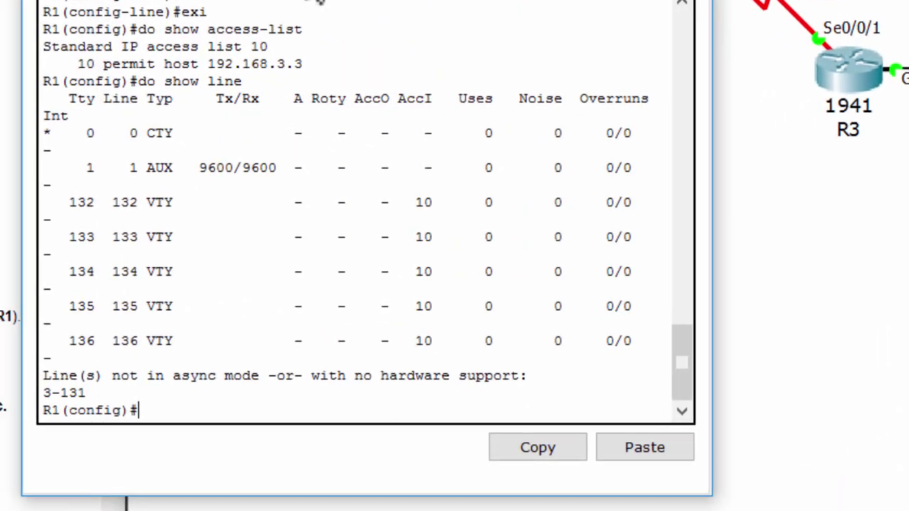
key(Return)
key(Return)
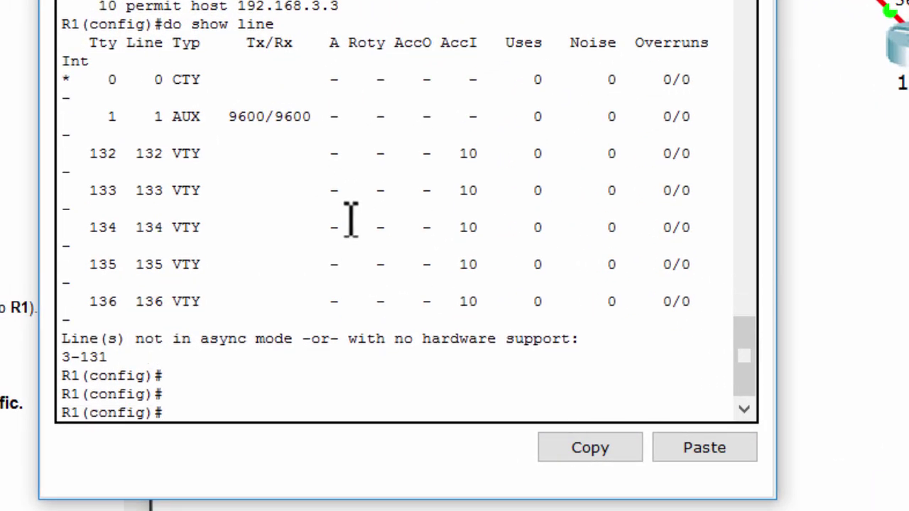
text(ip acc)
key(Tab)
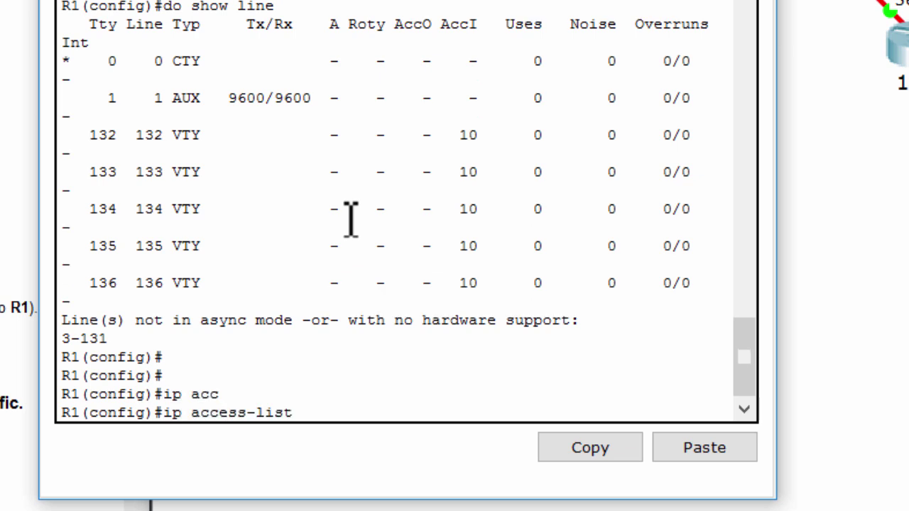
text(ex)
key(Tab)
text(120)
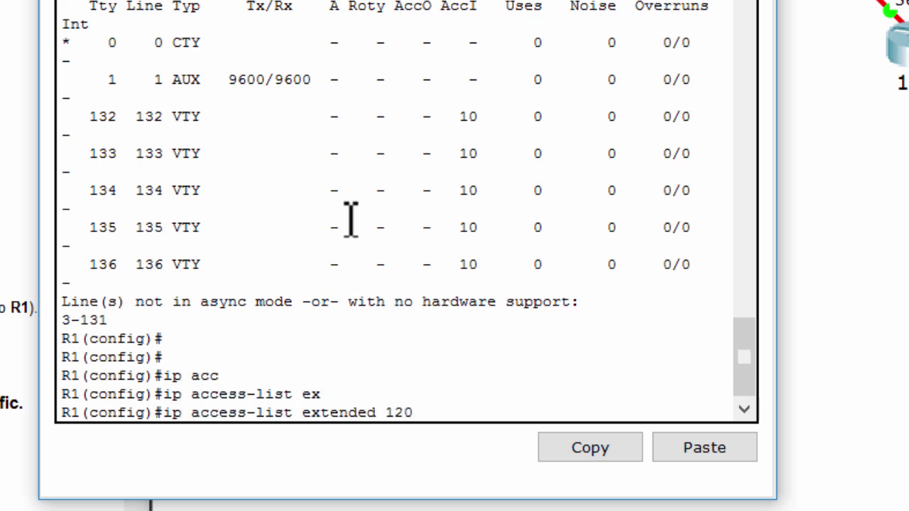
key(Return)
key(Return)
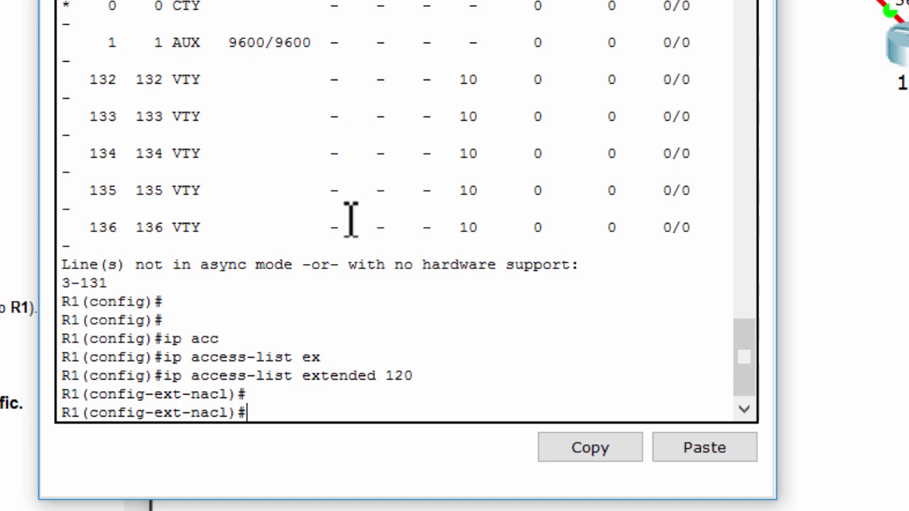
Step: Add a rule to ACL 120 permitting UDP from any source to host 192.168.1.3 on the domain port, consulting the port help
text(per)
key(Tab)
text(ud)
key(Tab)
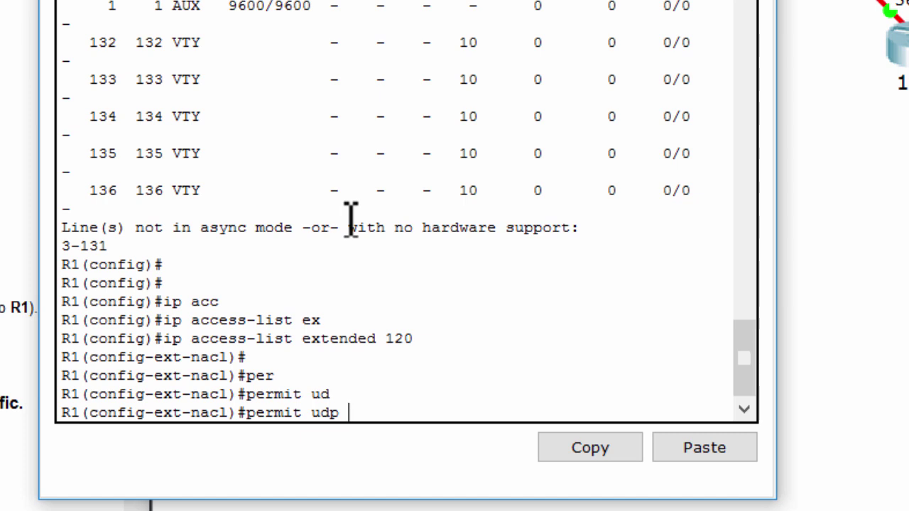
text(any host 192.)
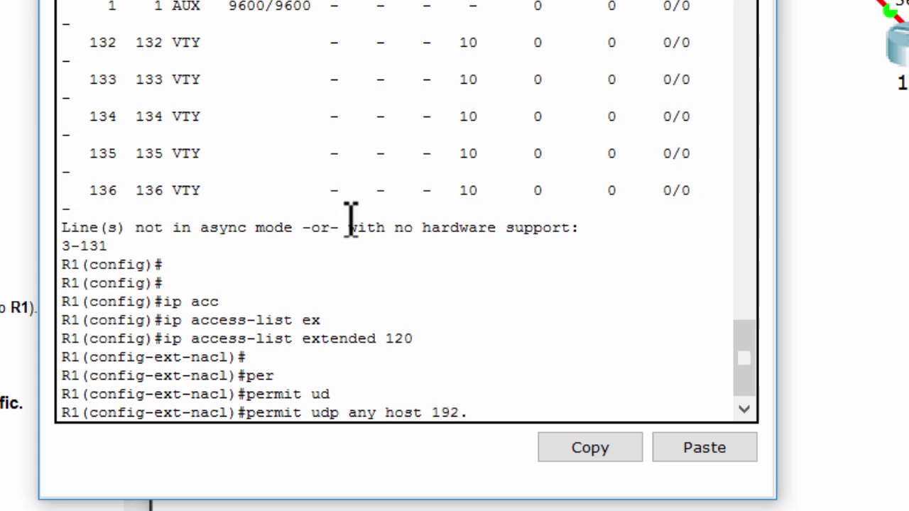
text(168.1.3 eq ?)
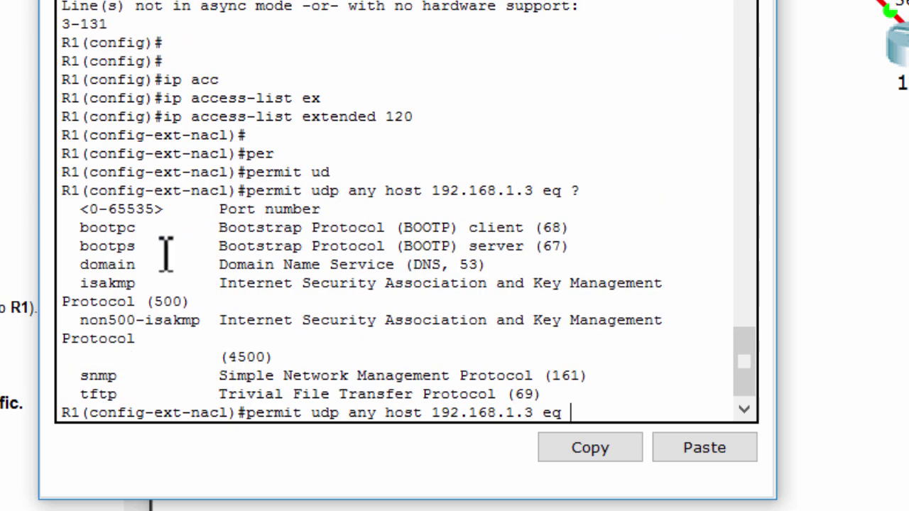
drag(75, 263, 539, 259)
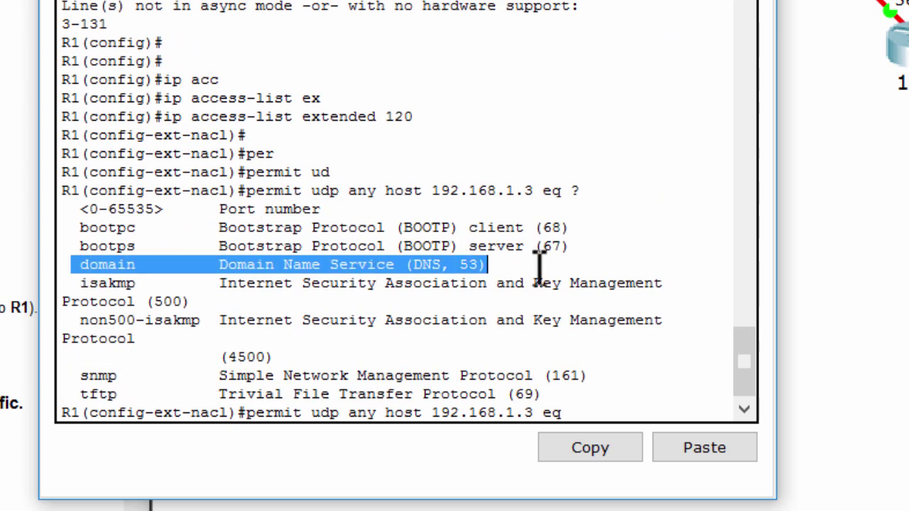
click(578, 412)
text(dom)
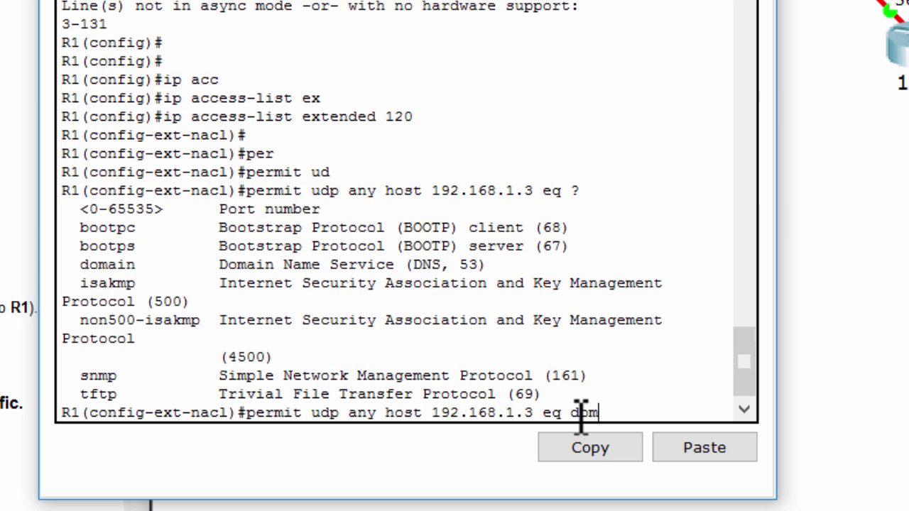
key(Tab)
key(Return)
Step: Add a rule to ACL 120 permitting TCP from any source to host 192.168.1.3 on the smtp port, consulting the port help
text(per)
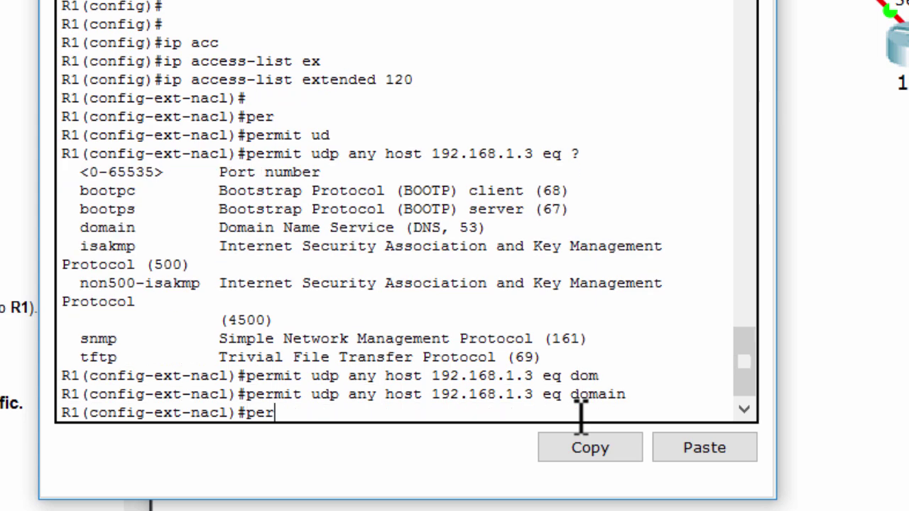
key(Tab)
text(tc)
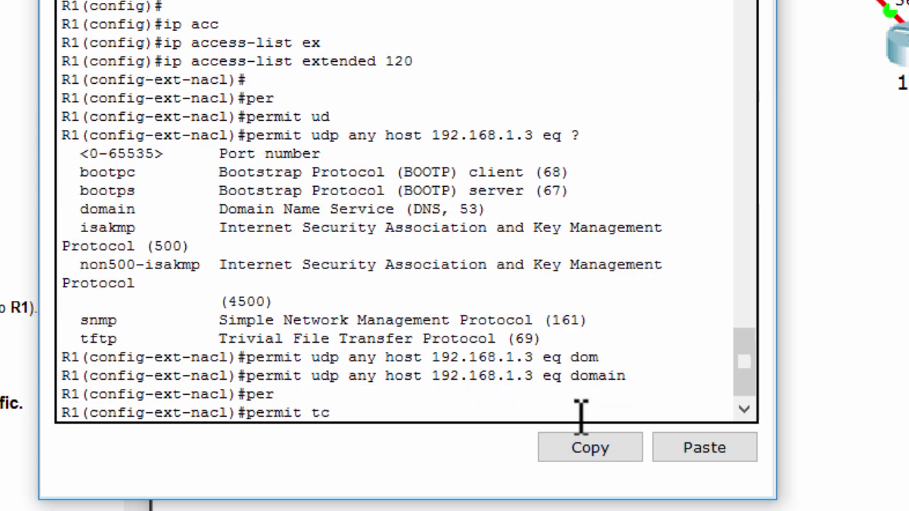
text(p any host )
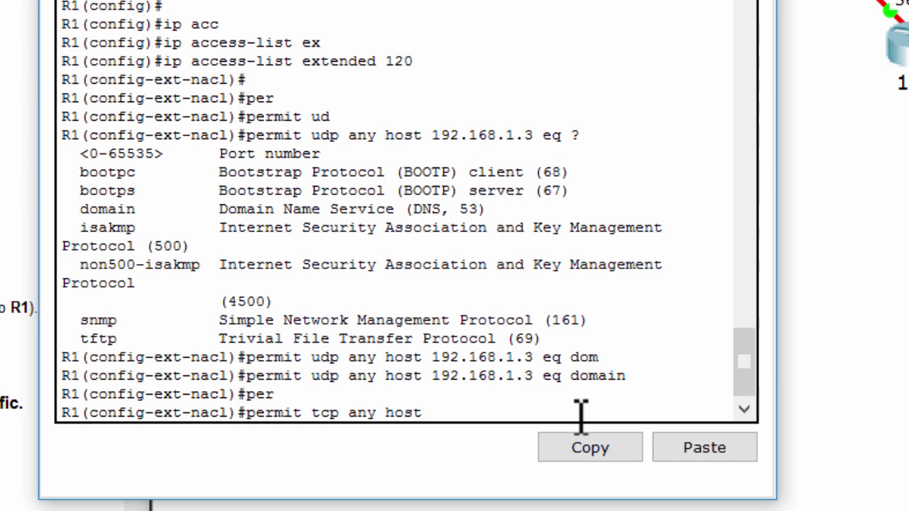
text(192.168.1.3)
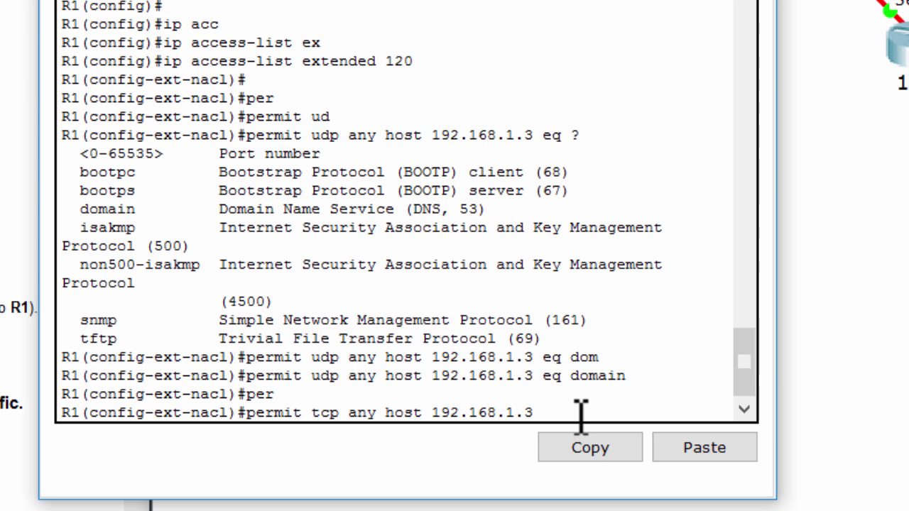
text( eq ?)
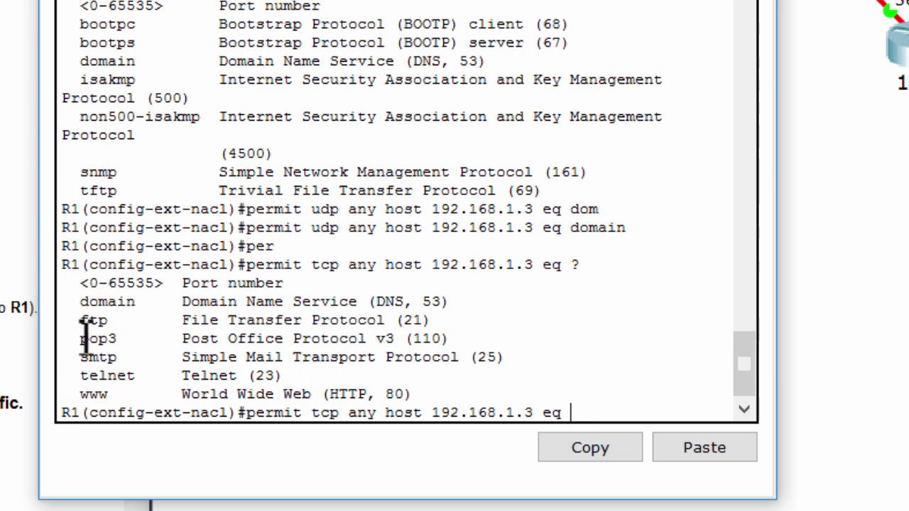
drag(73, 357, 510, 358)
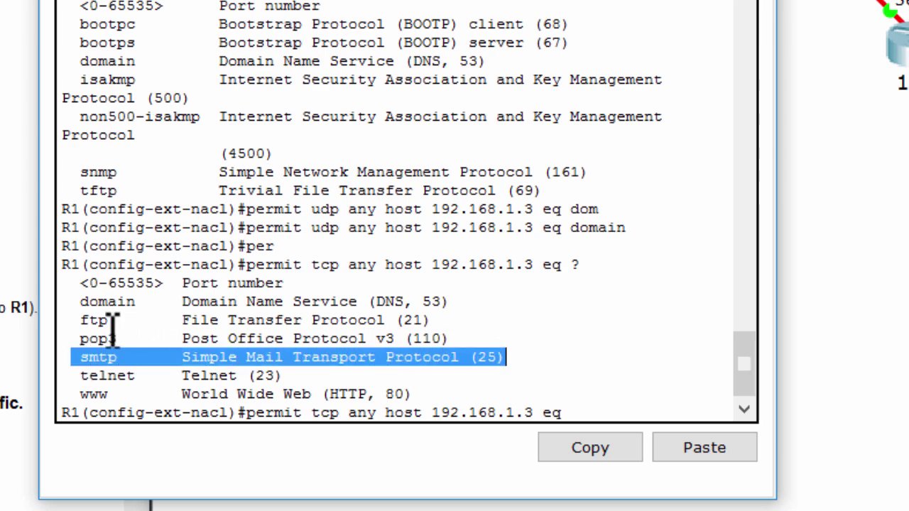
drag(81, 320, 61, 320)
click(614, 411)
text(sm)
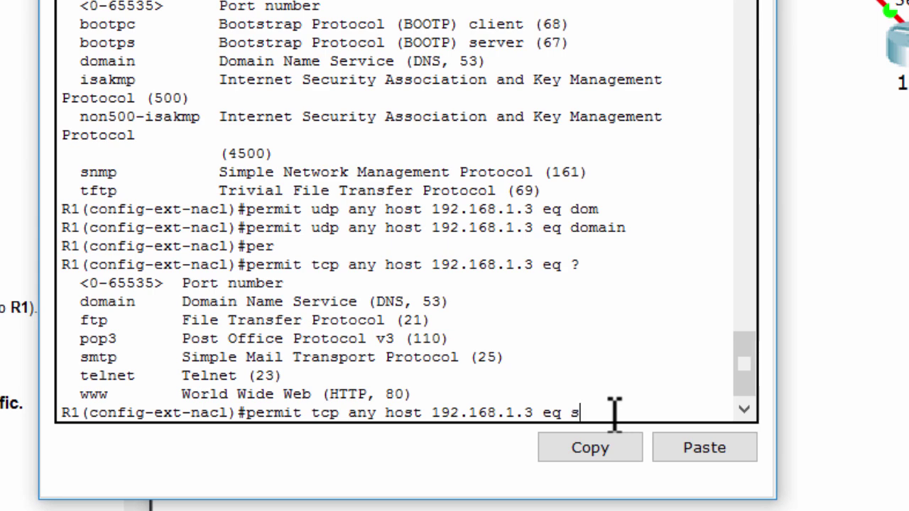
key(Tab)
key(Tab)
Step: Reuse the previous rule to permit TCP from any source to host 192.168.1.3 on the ftp port
key(BackSpace)
key(BackSpace)
key(BackSpace)
key(BackSpace)
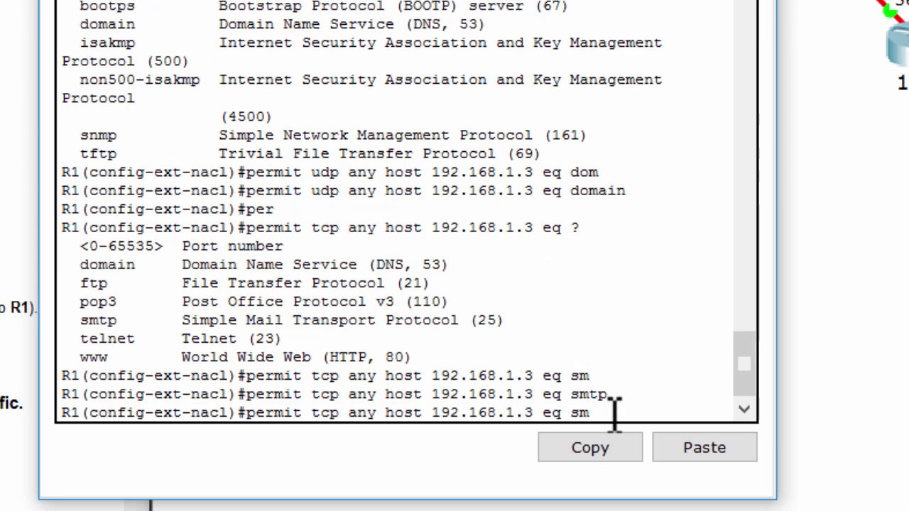
text(f)
key(Tab)
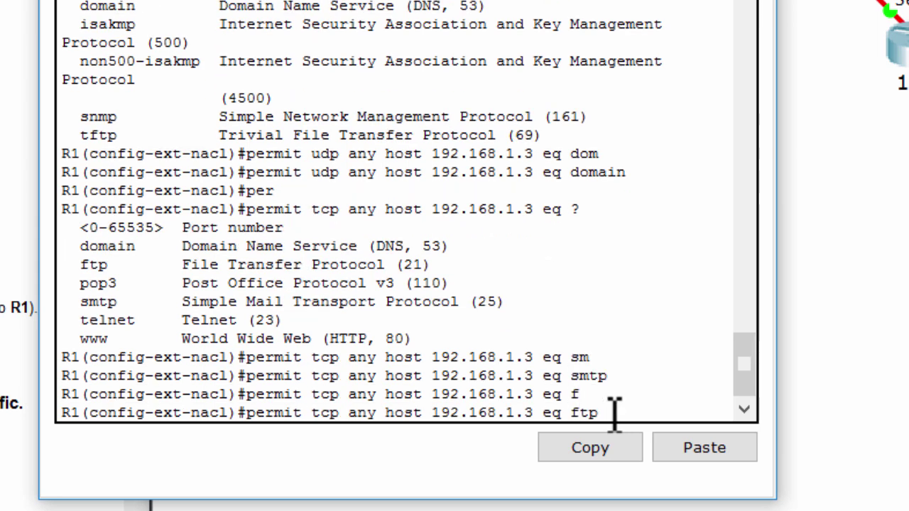
key(Return)
key(Return)
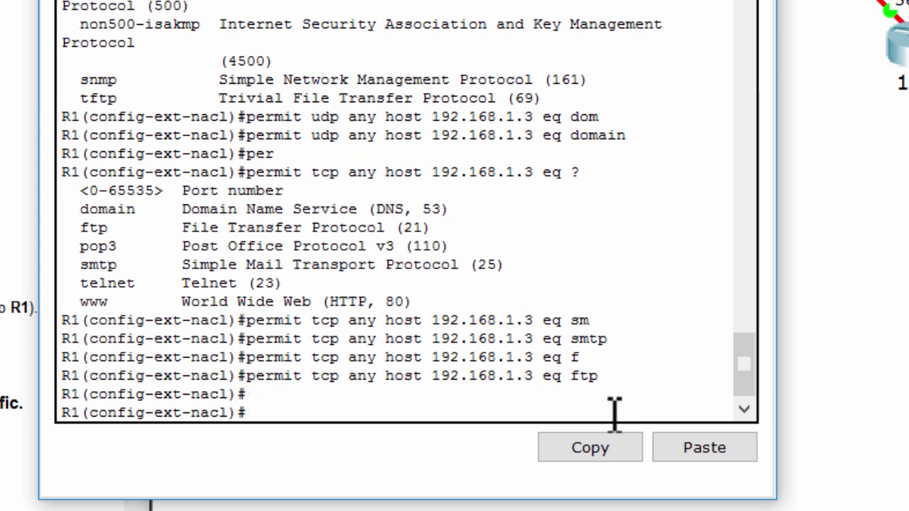
Step: Add a rule to ACL 120 denying TCP from any source to host 192.168.1.3 on port 443
text(den)
key(Tab)
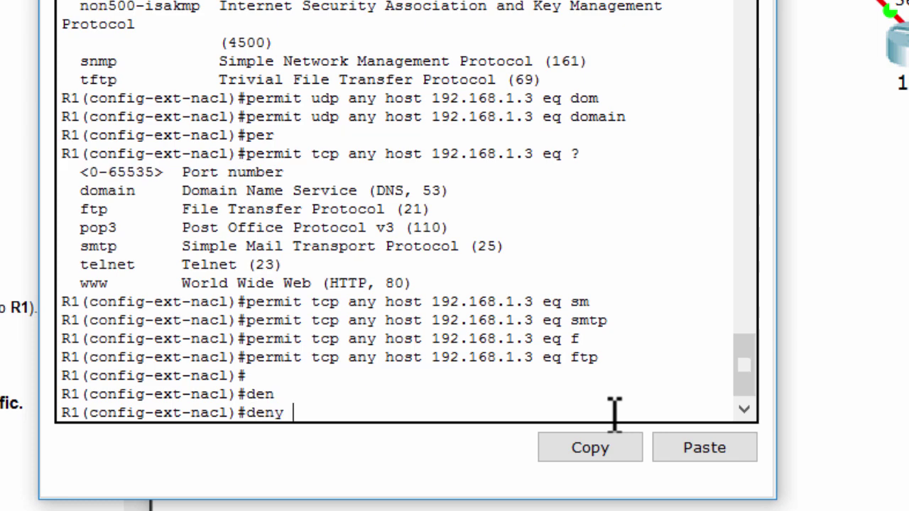
text(an)
key(Tab)
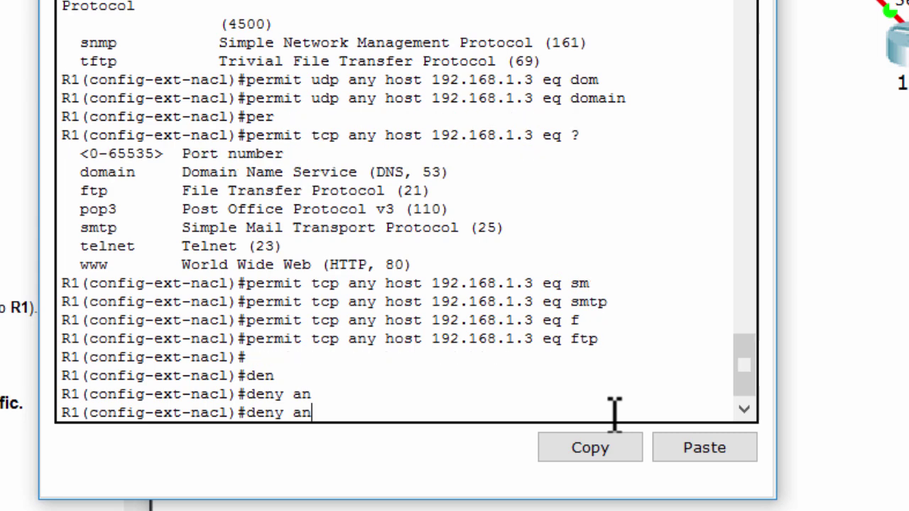
key(BackSpace)
key(BackSpace)
text(tcp any h)
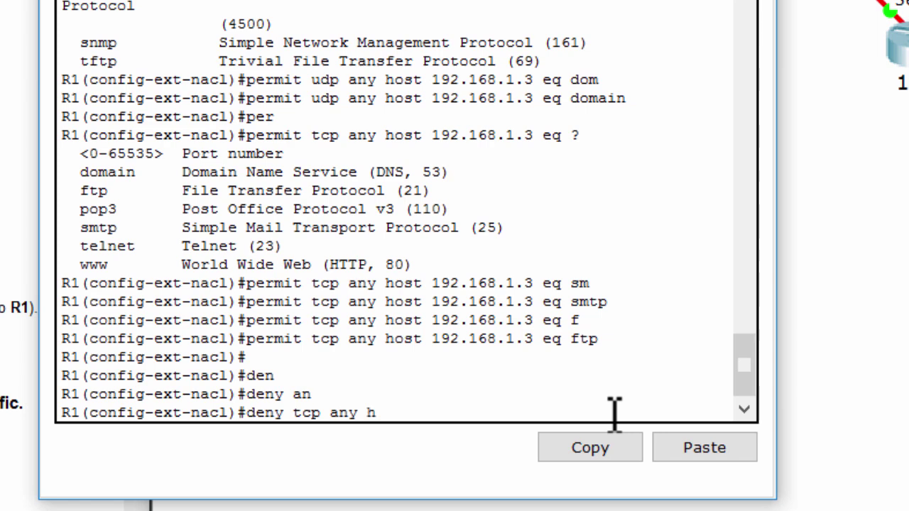
text(ost 192.168.1.3 eq)
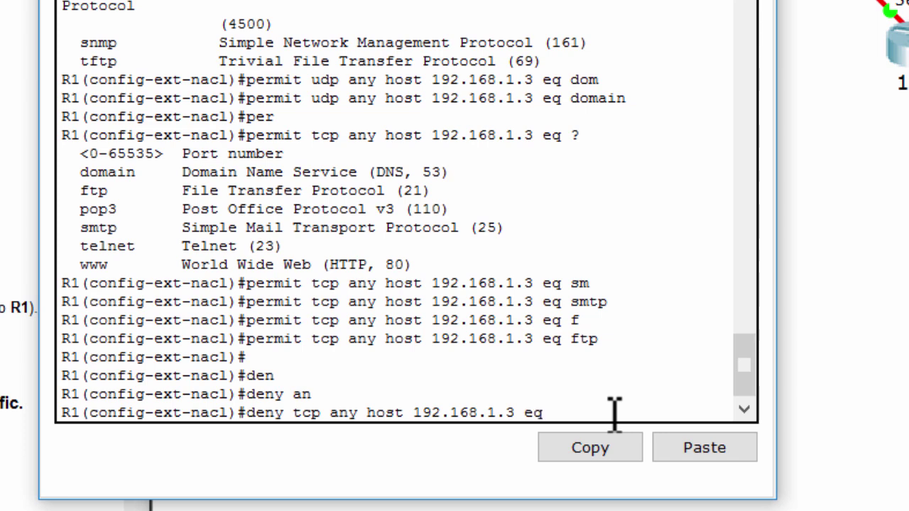
text( 443)
key(Return)
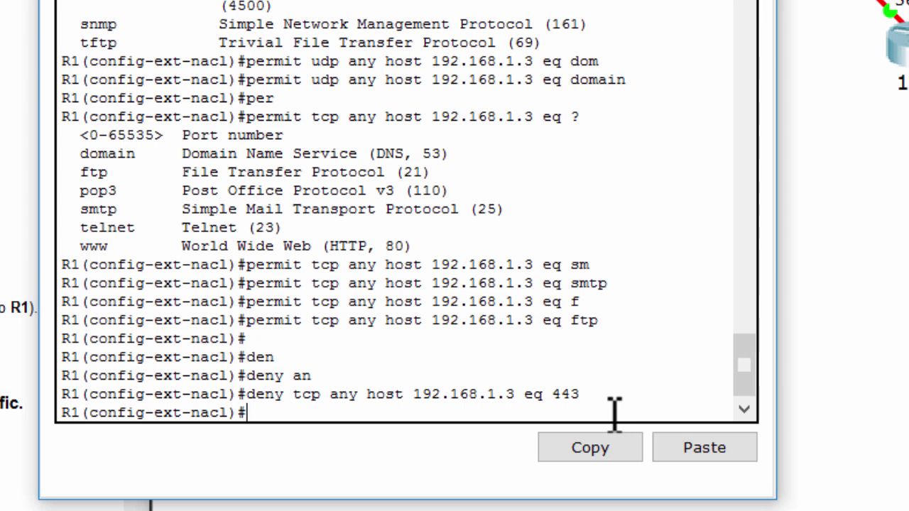
Step: Add a rule to ACL 120 permitting TCP from host 192.168.3.3 to host 10.1.1.1 on port 22, and exit ACL configuration
text(per)
key(Tab)
text(tc)
key(Tab)
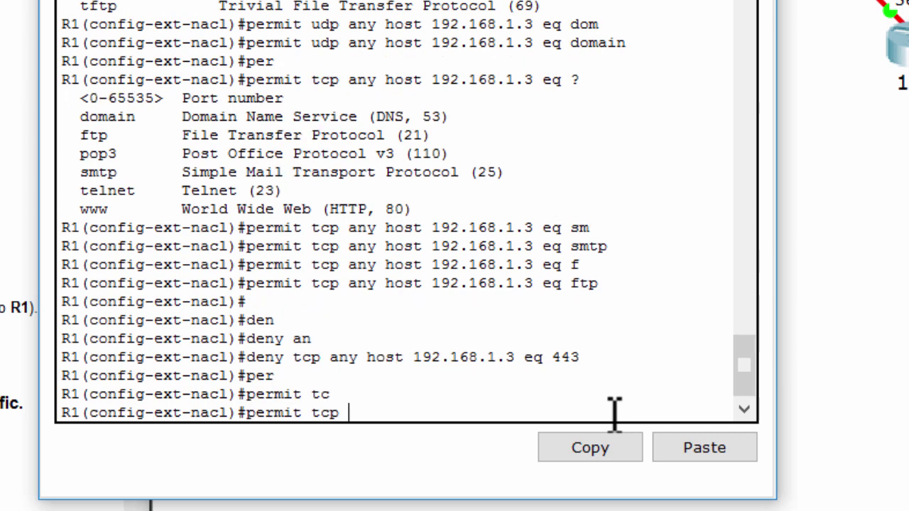
text(host 192)
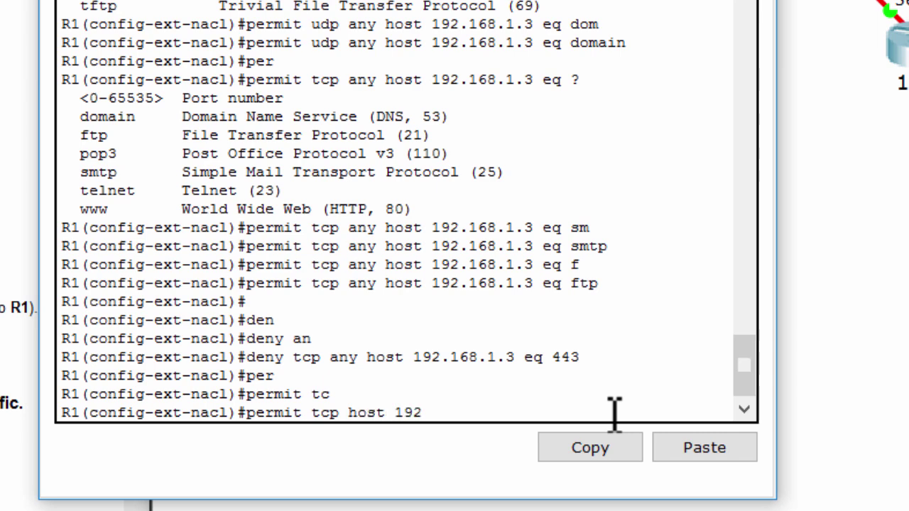
text(.168.3.3 )
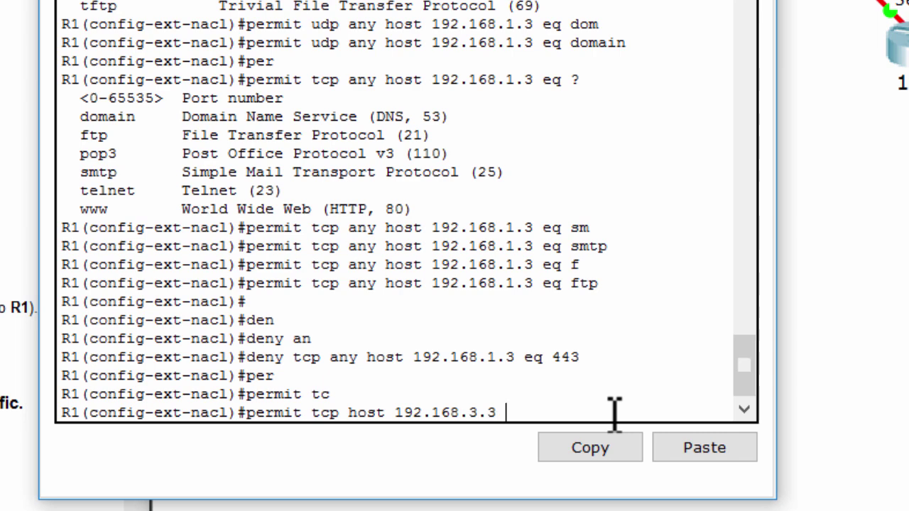
text(host)
key(Tab)
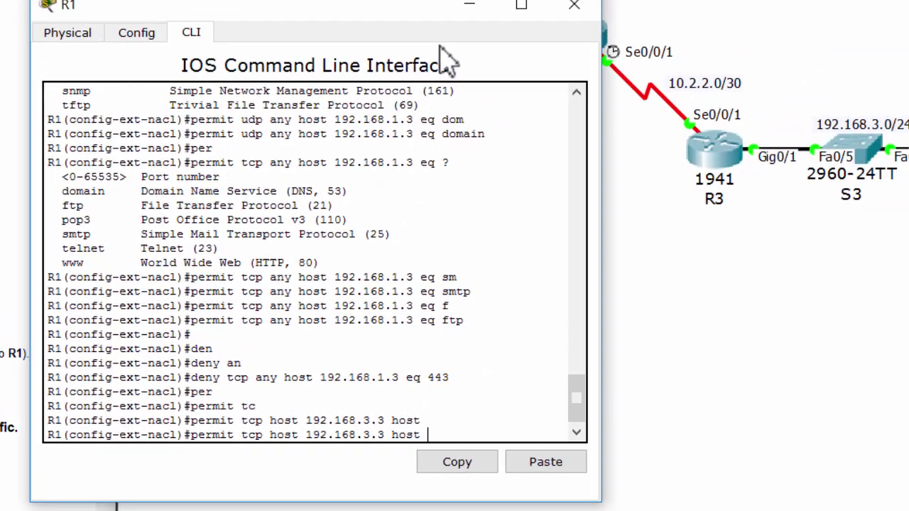
click(650, 210)
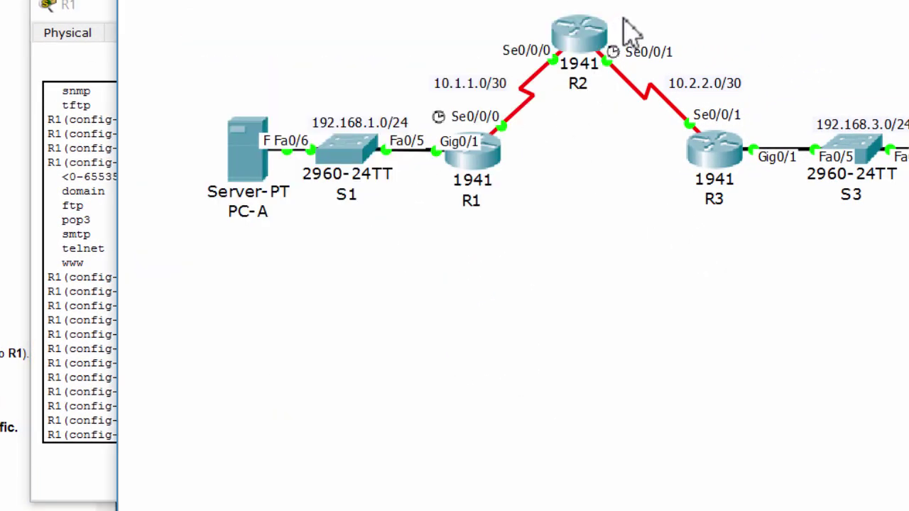
mouse_move(633, 2)
mouse_down()
mouse_move(603, 61)
mouse_move(582, 57)
mouse_move(628, 39)
mouse_move(656, 14)
mouse_move(648, 1)
mouse_up()
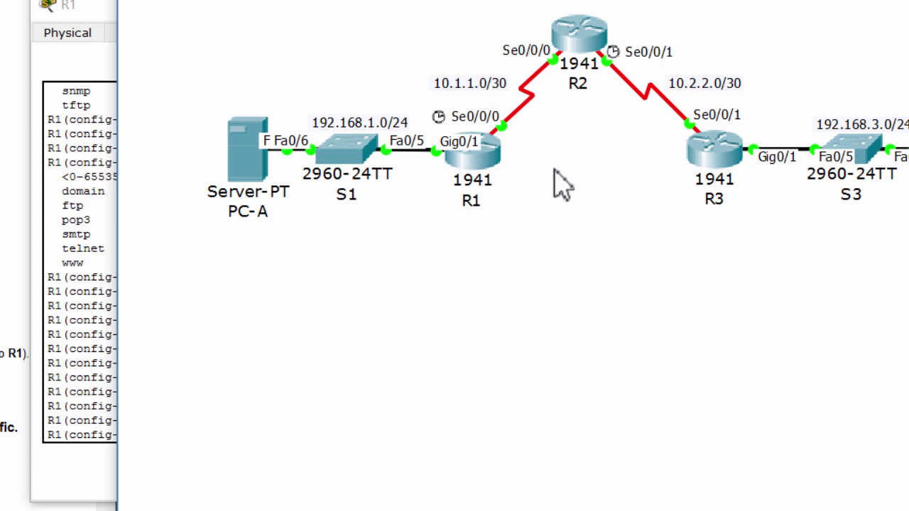
drag(554, 169, 519, 106)
click(89, 312)
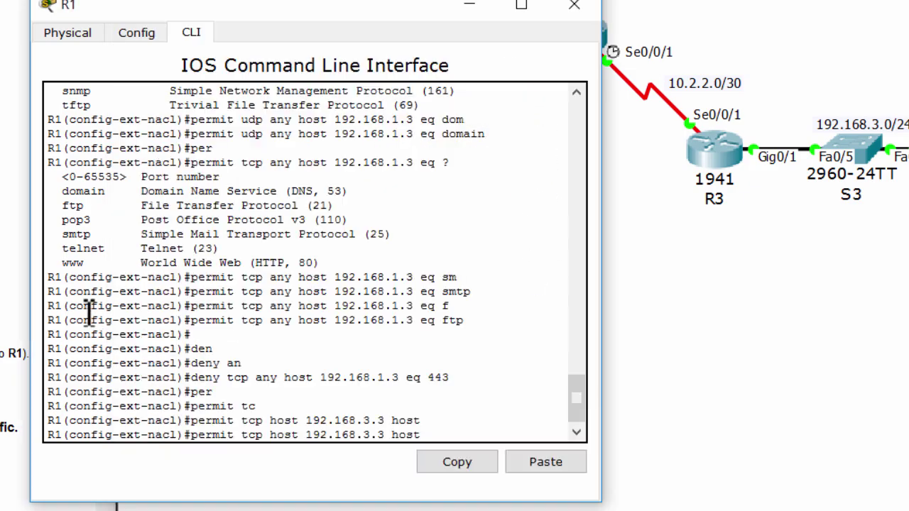
text(1)
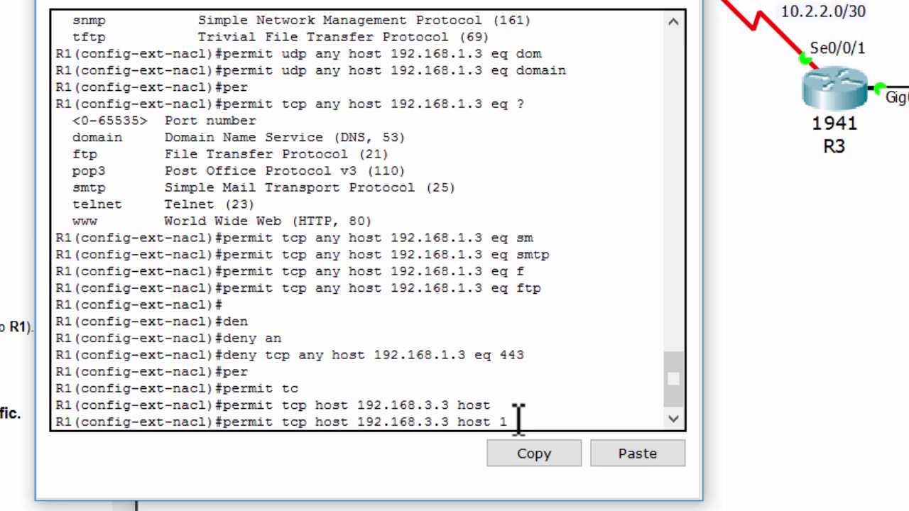
text(0.1.1.1 eq 22)
key(Return)
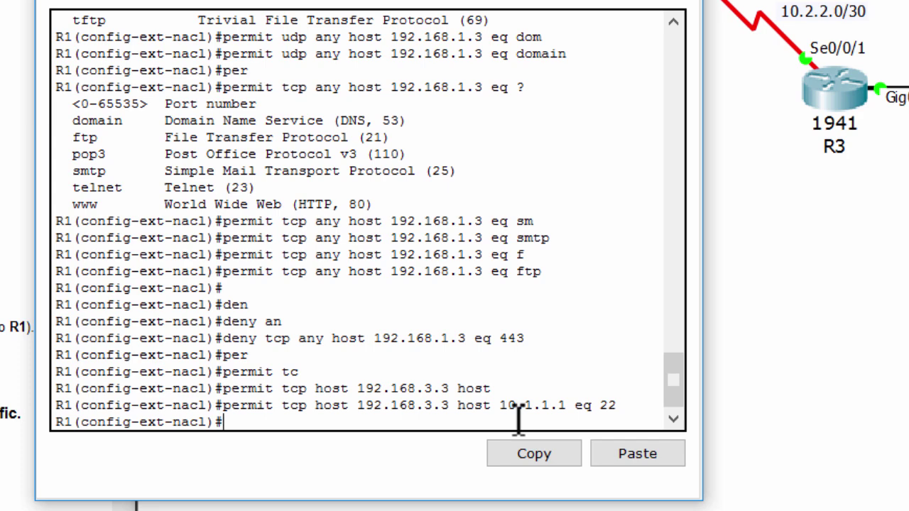
text(exit)
key(Return)
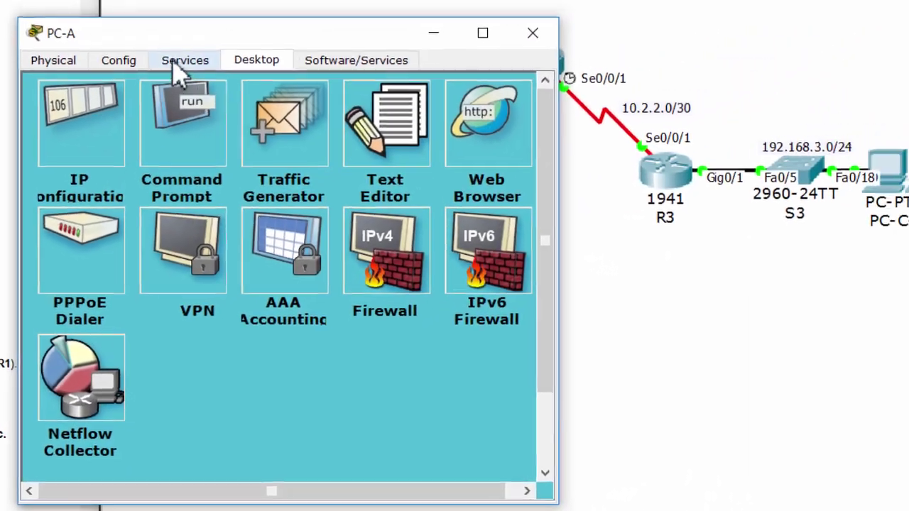
Step: Turn off the HTTP service on the PC-A server
click(177, 57)
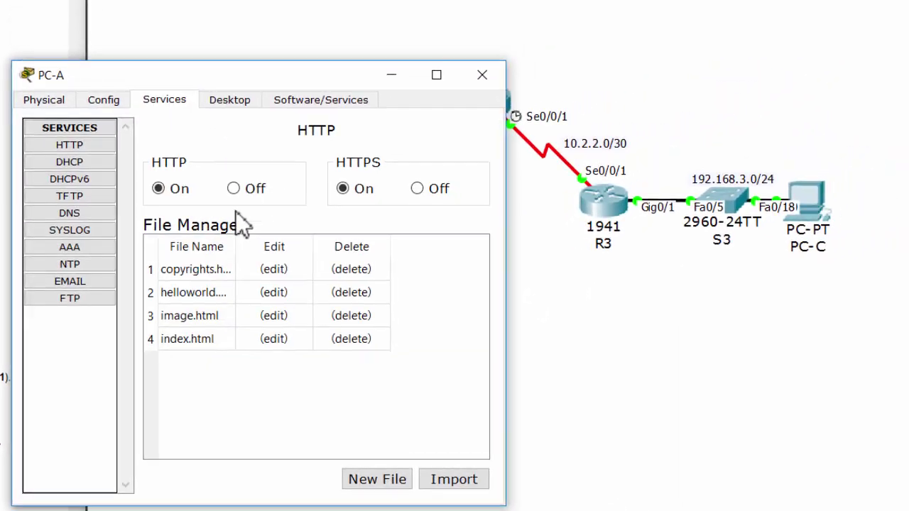
click(93, 145)
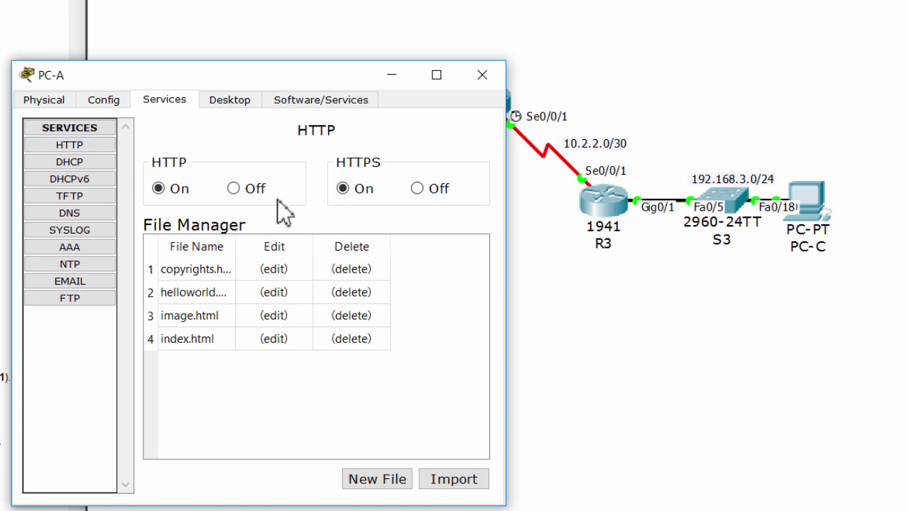
click(233, 188)
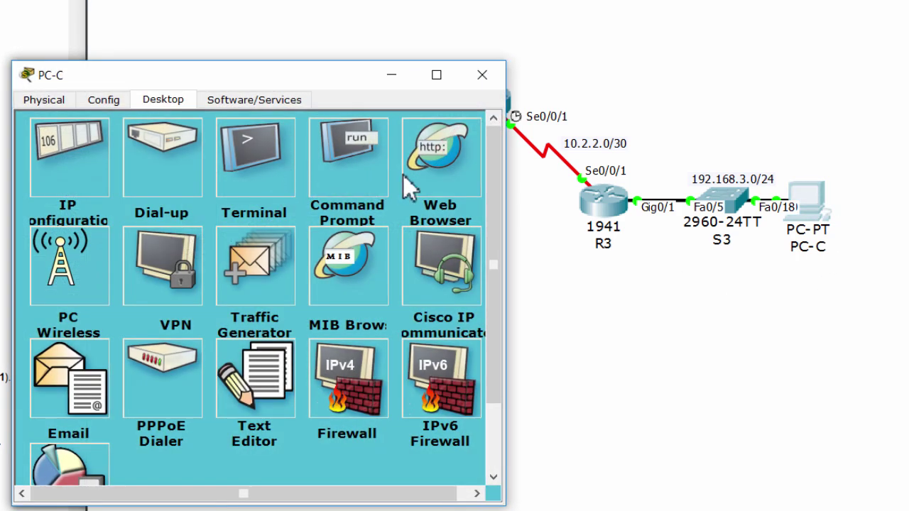
click(433, 168)
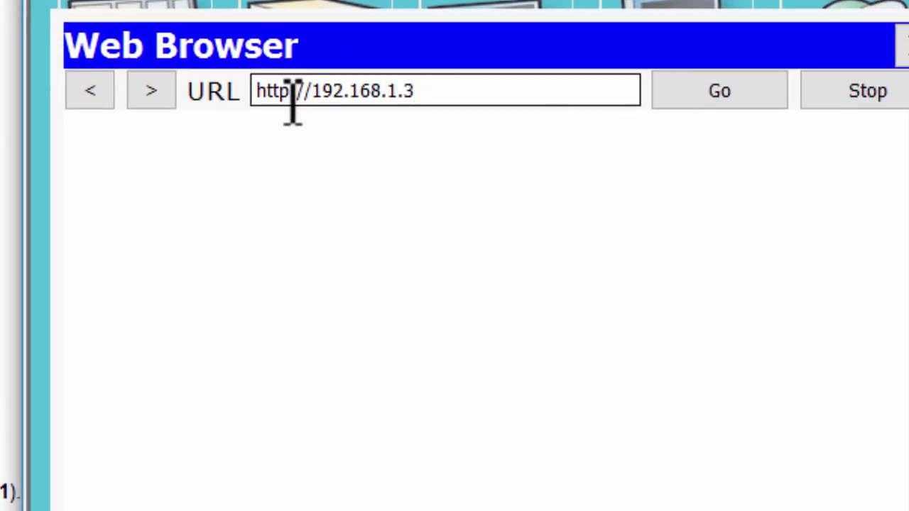
double_click(298, 99)
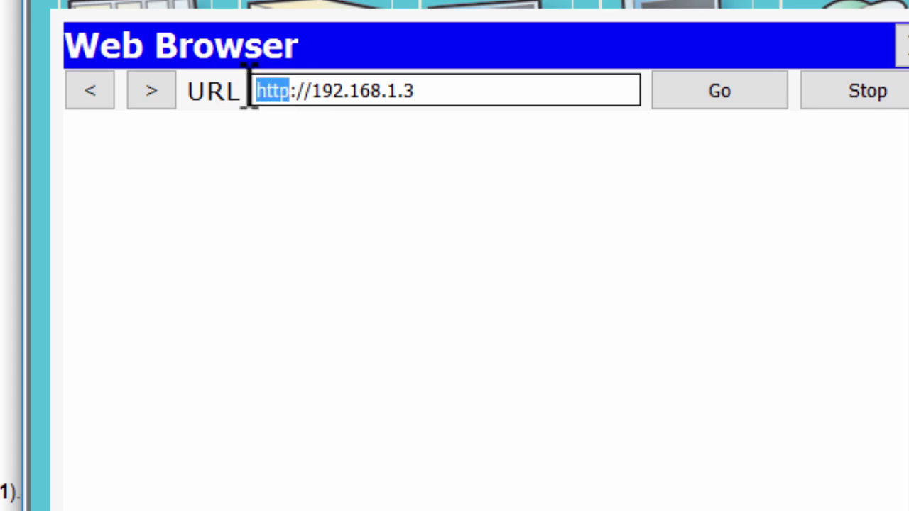
drag(213, 138, 248, 145)
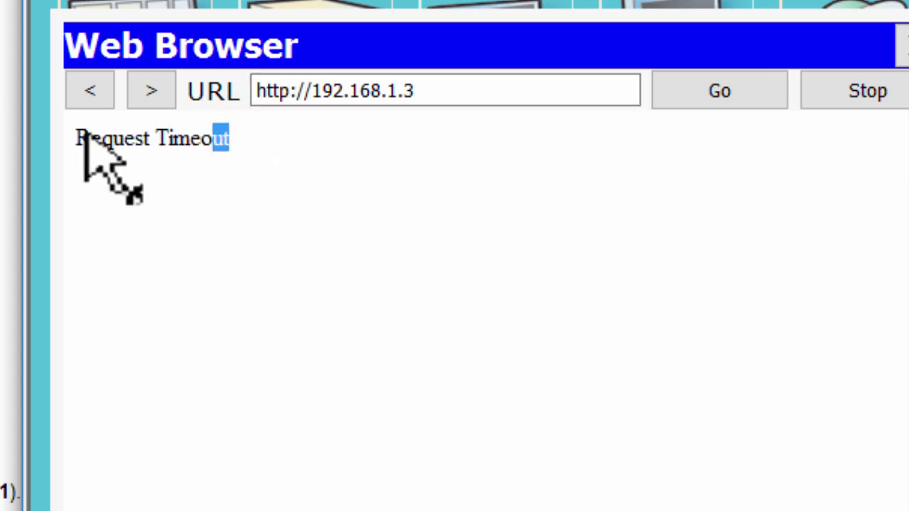
drag(78, 139, 313, 140)
click(293, 91)
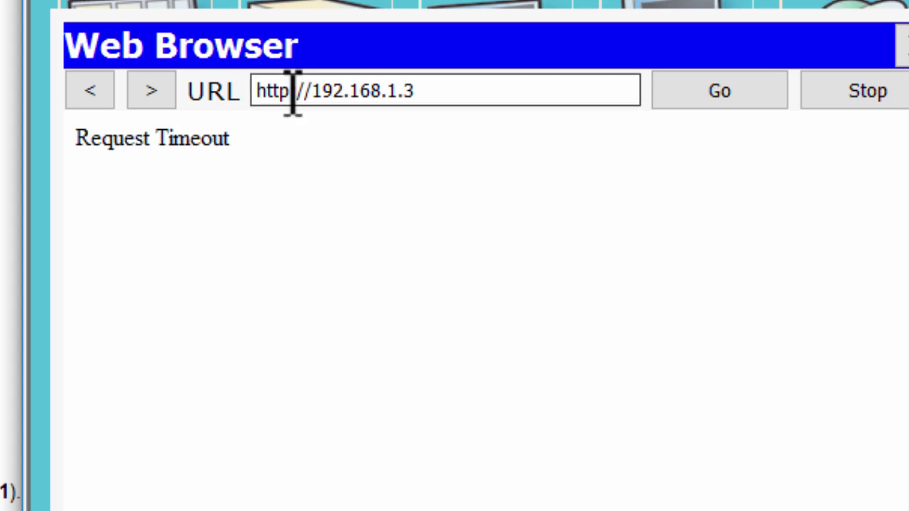
text(s)
key(Return)
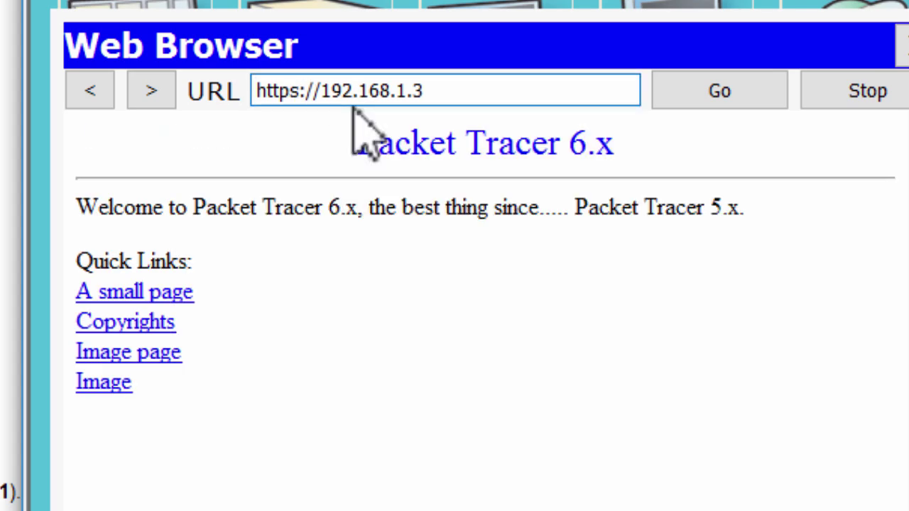
drag(355, 147, 501, 391)
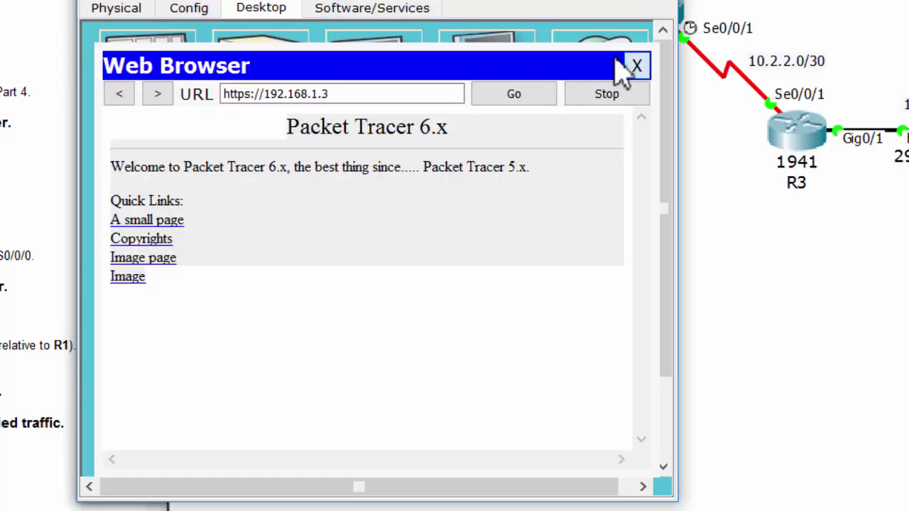
click(905, 46)
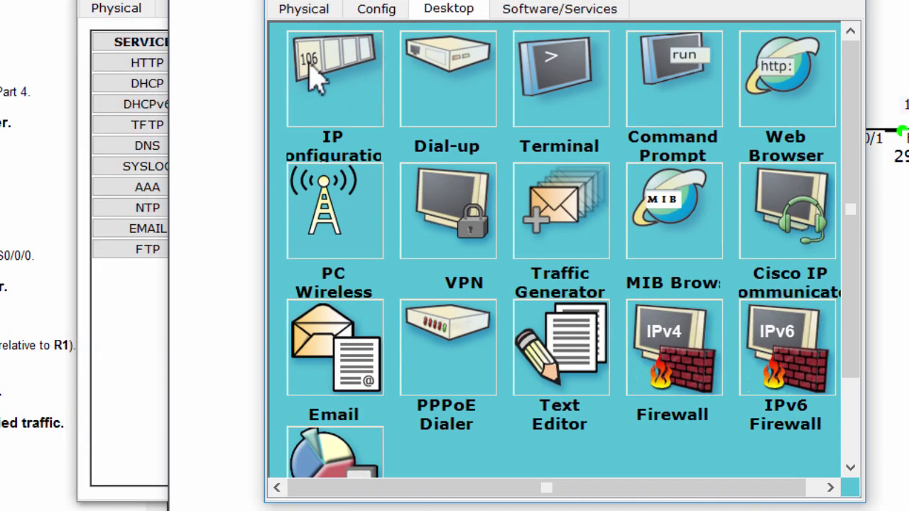
Step: Return to R1's command line and apply access group 120 inbound on interface s0/0/0
click(130, 295)
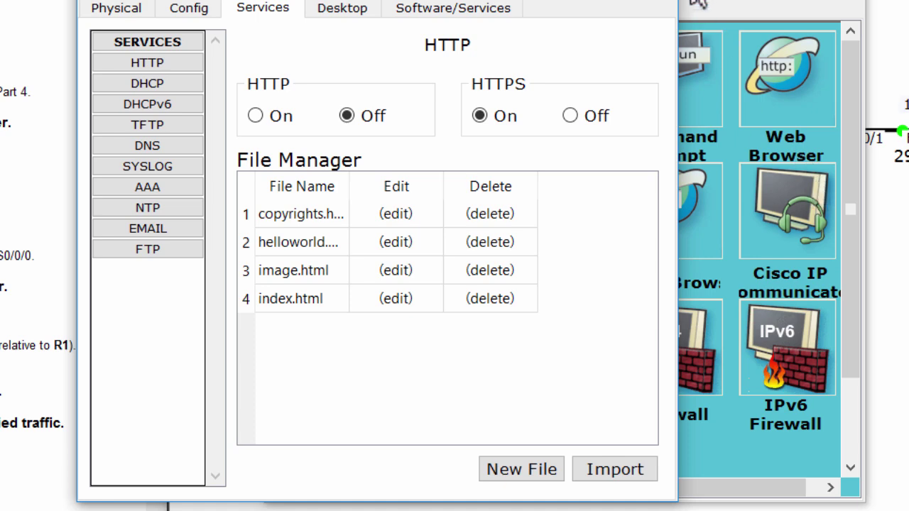
click(655, 3)
drag(639, 3, 406, 3)
click(823, 260)
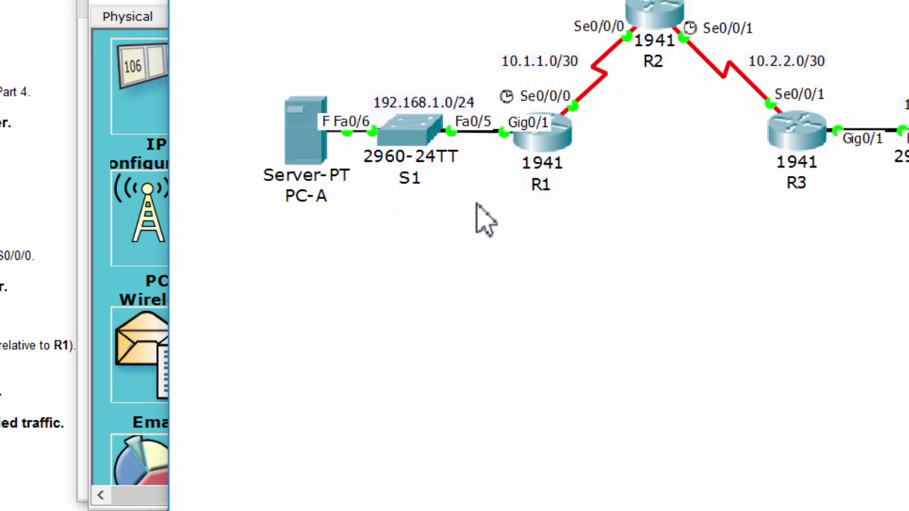
click(568, 155)
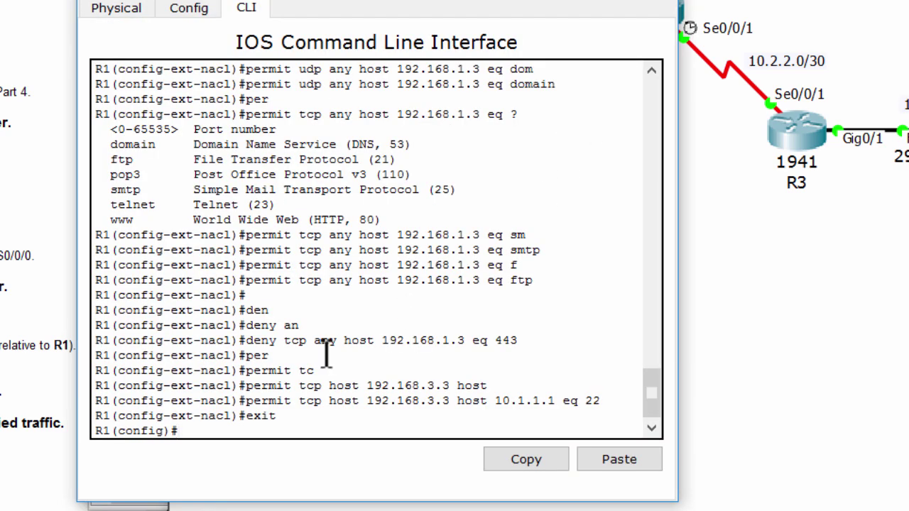
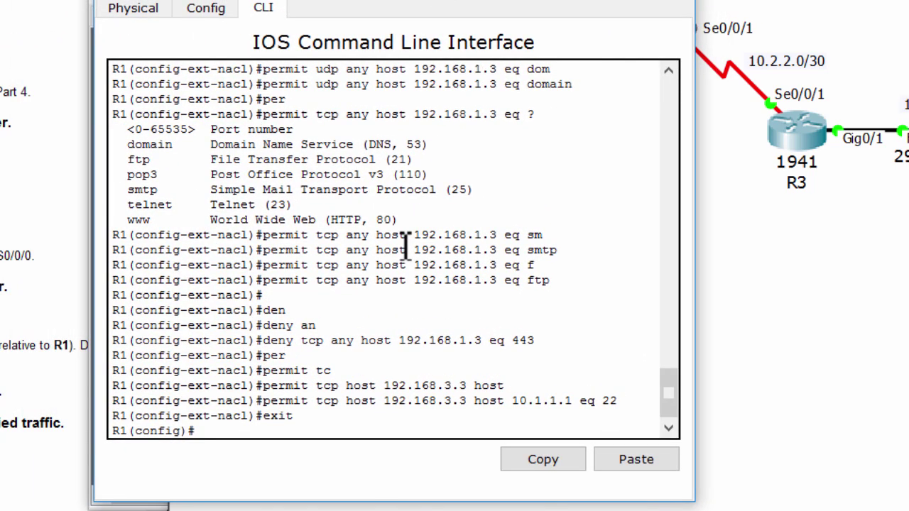
text(int)
key(Tab)
text(s0/0/0)
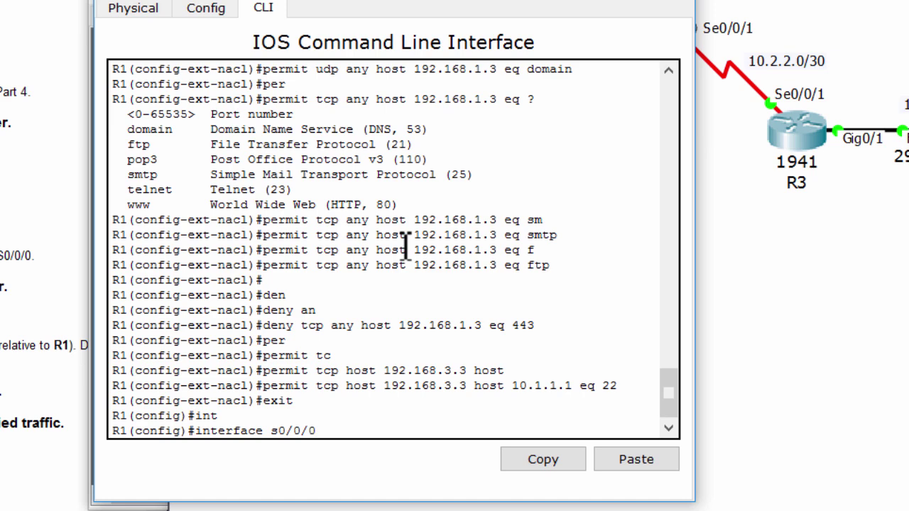
key(Return)
text(ip acc)
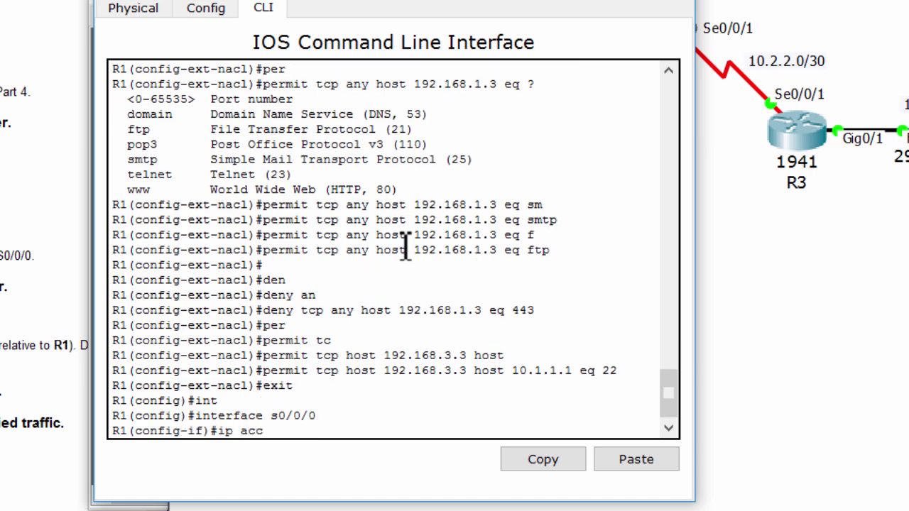
key(Tab)
text(120 in)
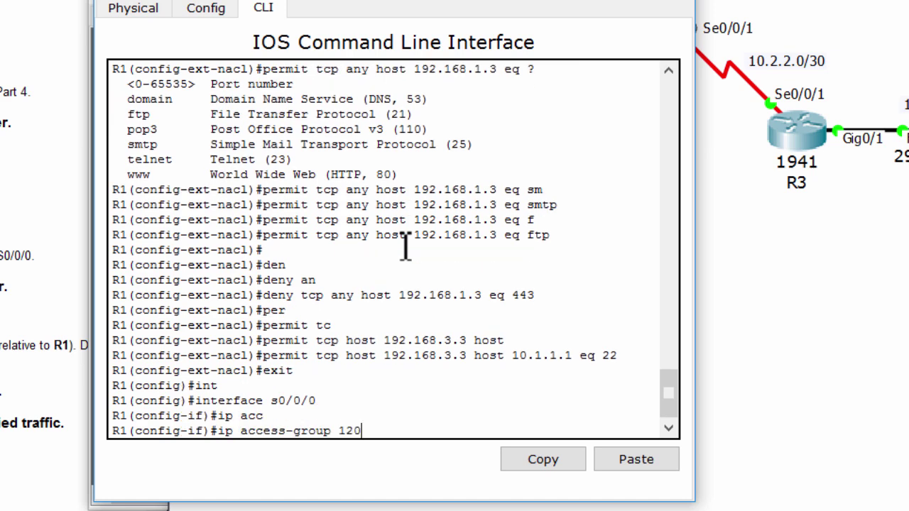
key(Return)
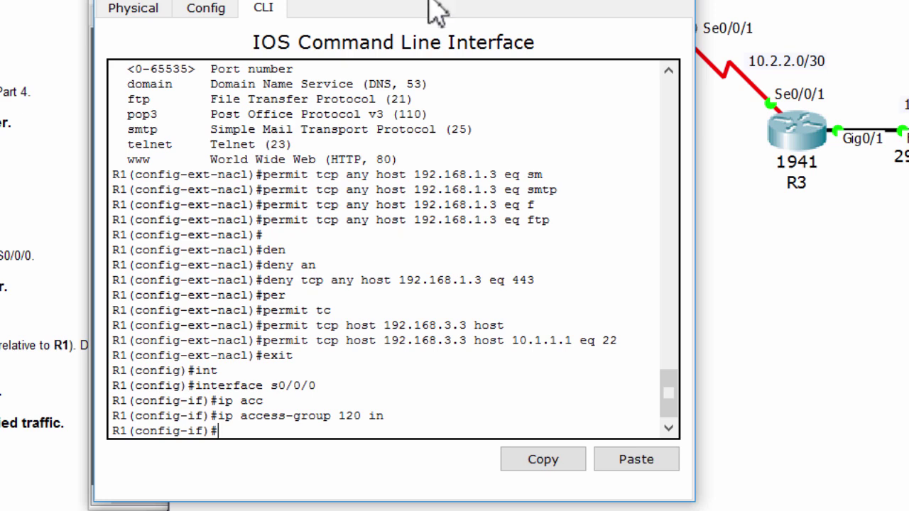
drag(432, 8, 608, 14)
click(90, 145)
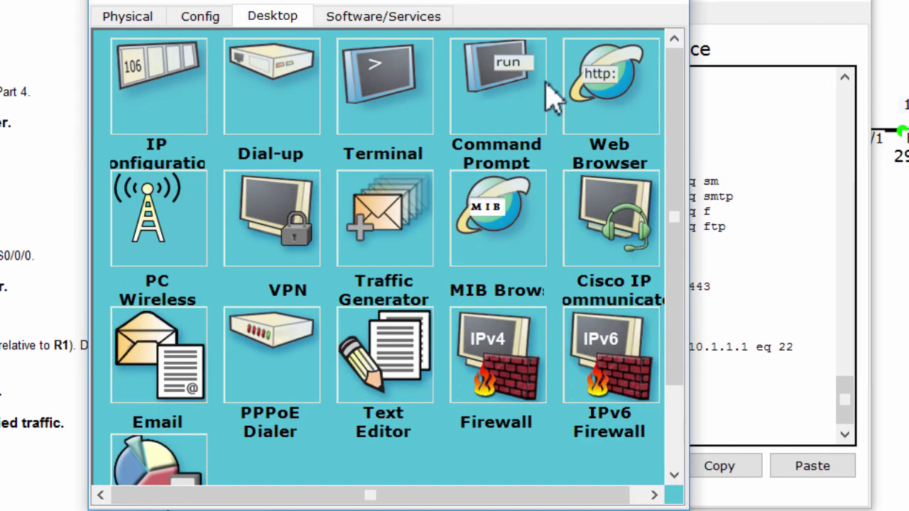
click(602, 90)
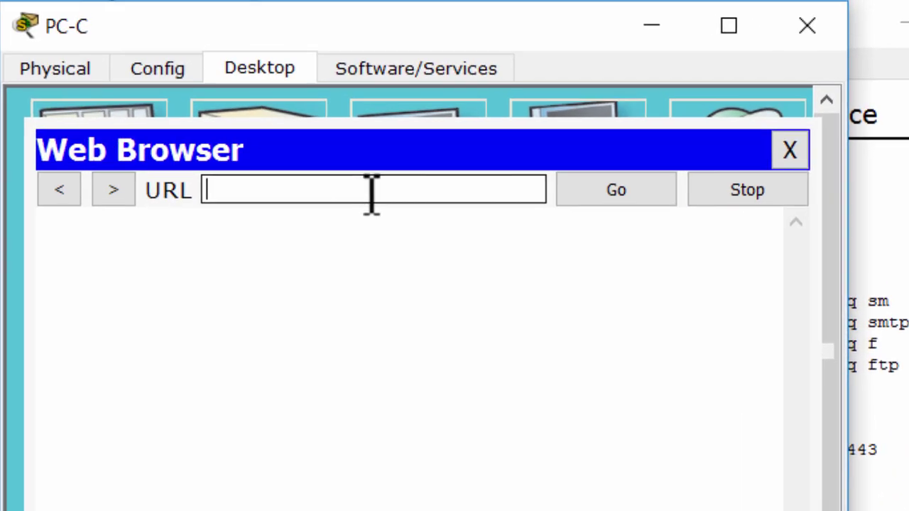
text(htt)
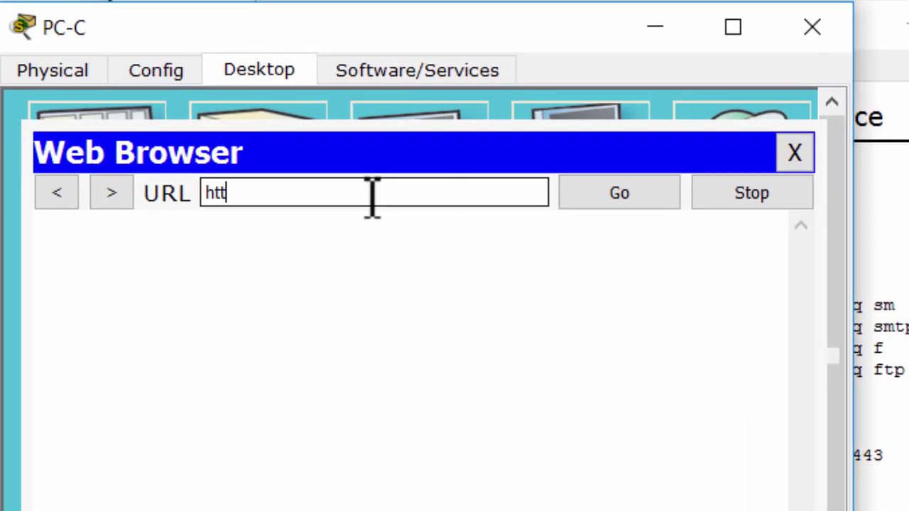
text(ps://)
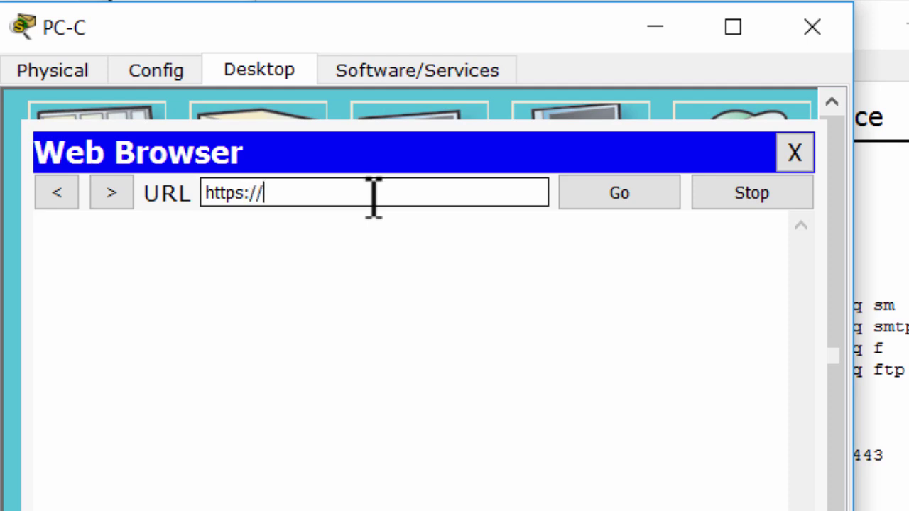
text(192.168.1.3)
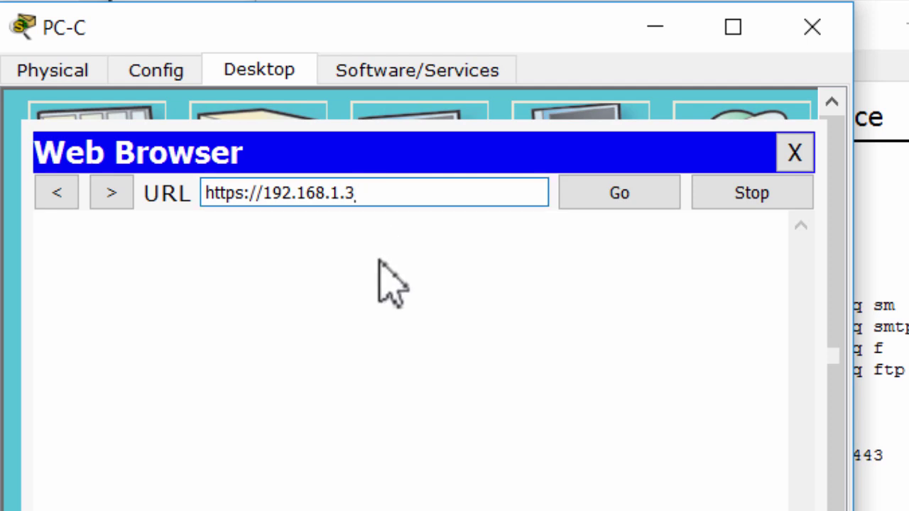
drag(270, 239, 44, 236)
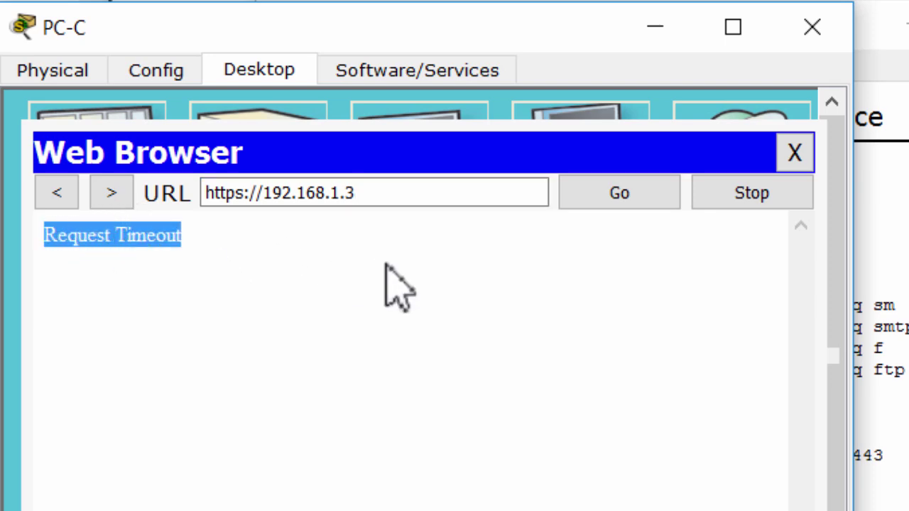
click(811, 27)
drag(783, 36, 600, 47)
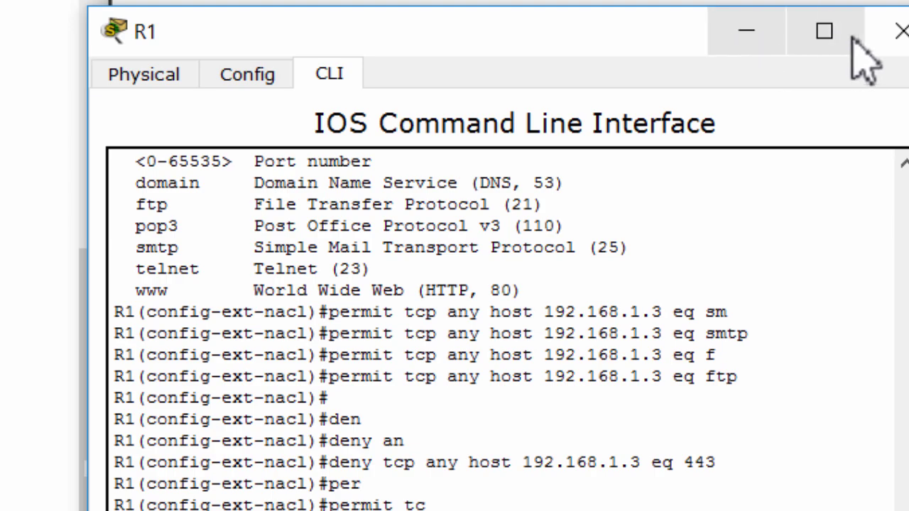
Step: Review the lab instructions for Part 4 onward, and reopen extended access list 120 for editing on R1
click(896, 31)
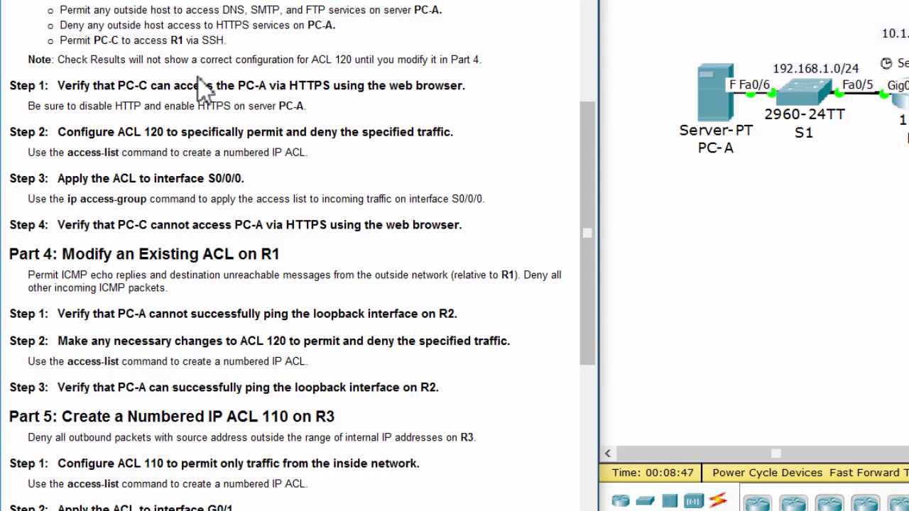
scroll(205, 88, down, 3)
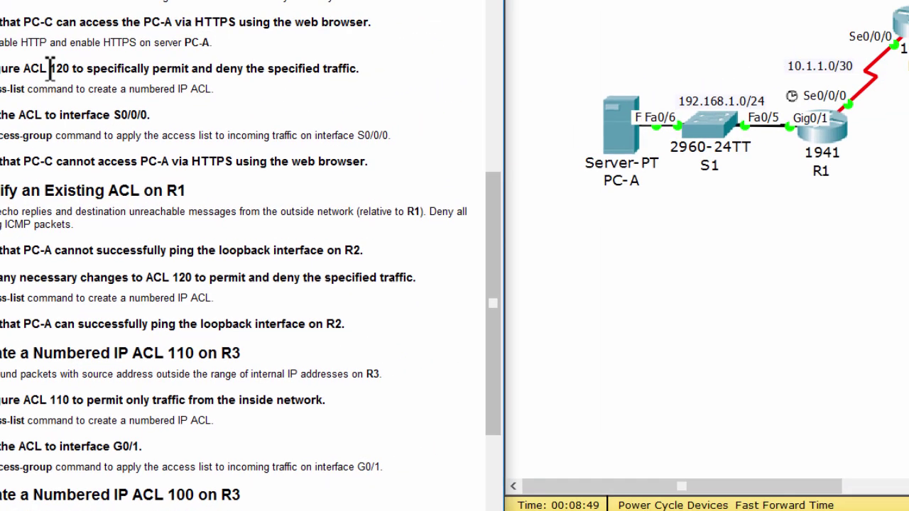
scroll(172, 18, down, 8)
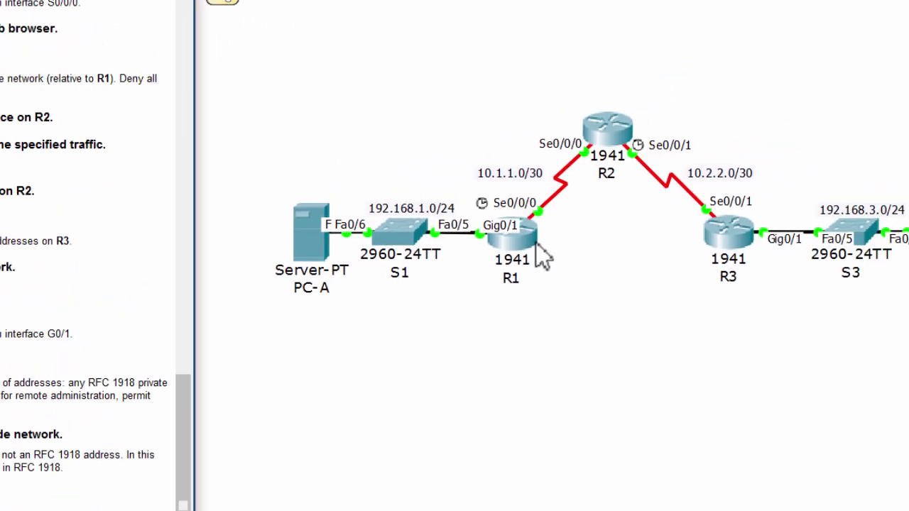
click(538, 244)
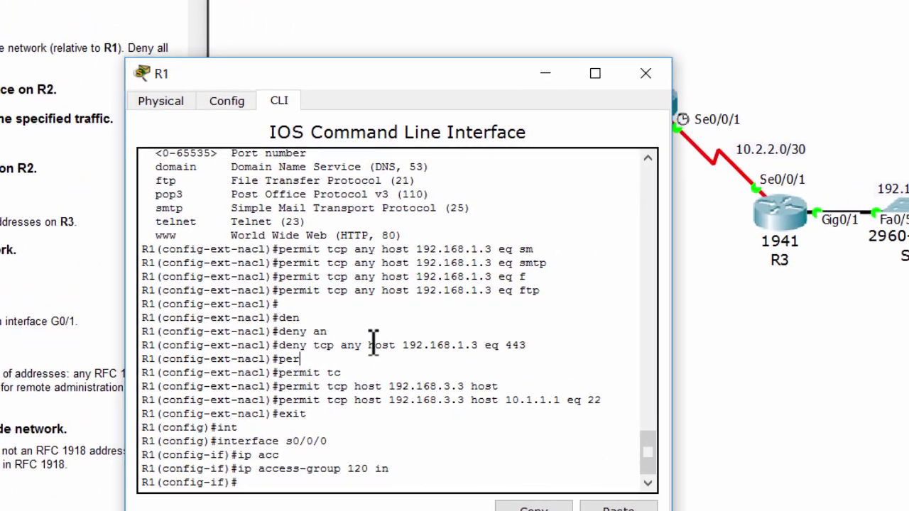
text(exi)
key(Return)
text(ip acc)
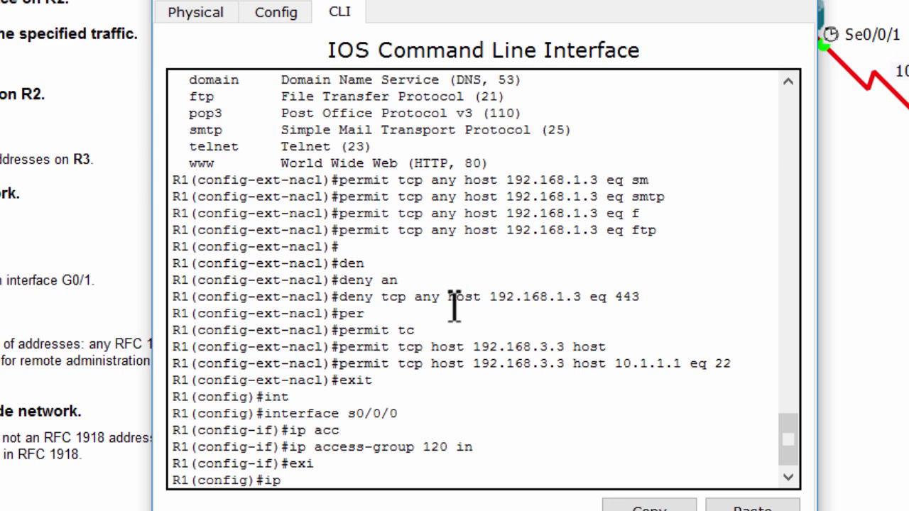
key(Tab)
text(ex)
key(Tab)
text(120)
key(Return)
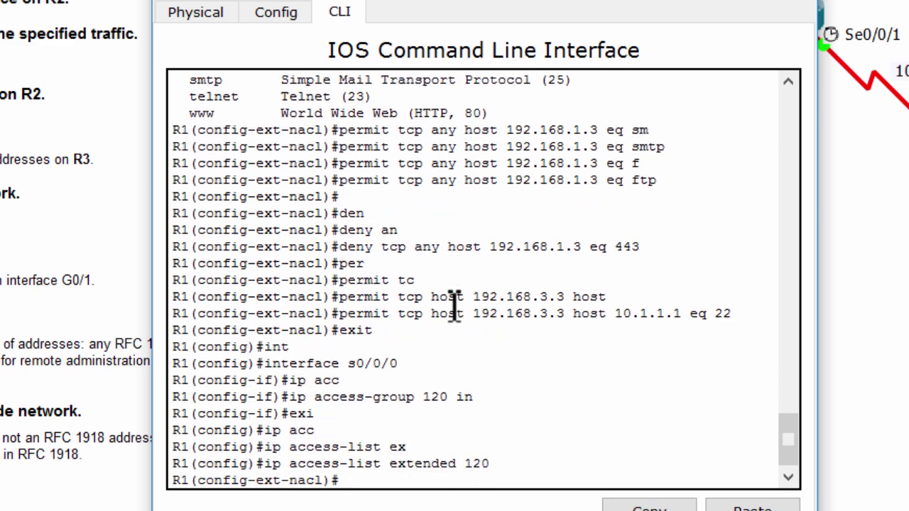
Step: Add an entry to ACL 120 permitting ICMP echo-reply messages from any source to any destination
text(per)
key(Tab)
text(icm)
key(Tab)
text(any )
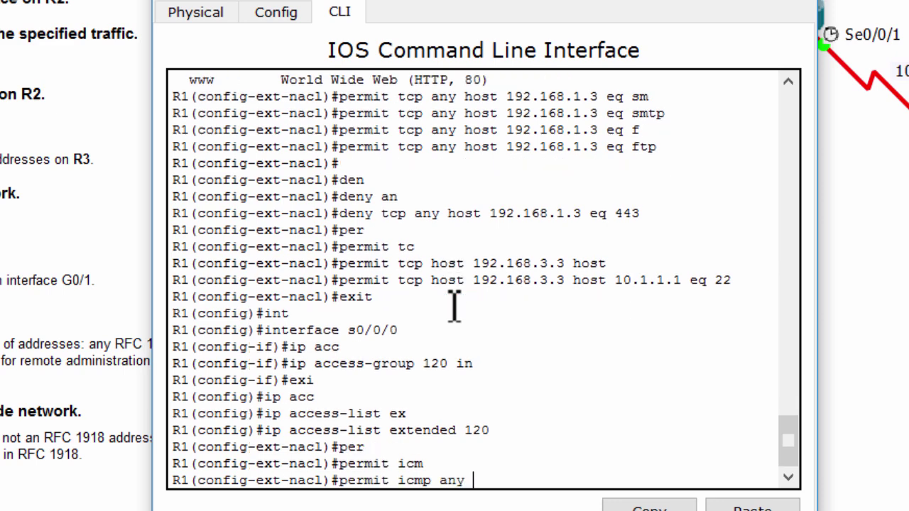
text(any echo-r)
key(Tab)
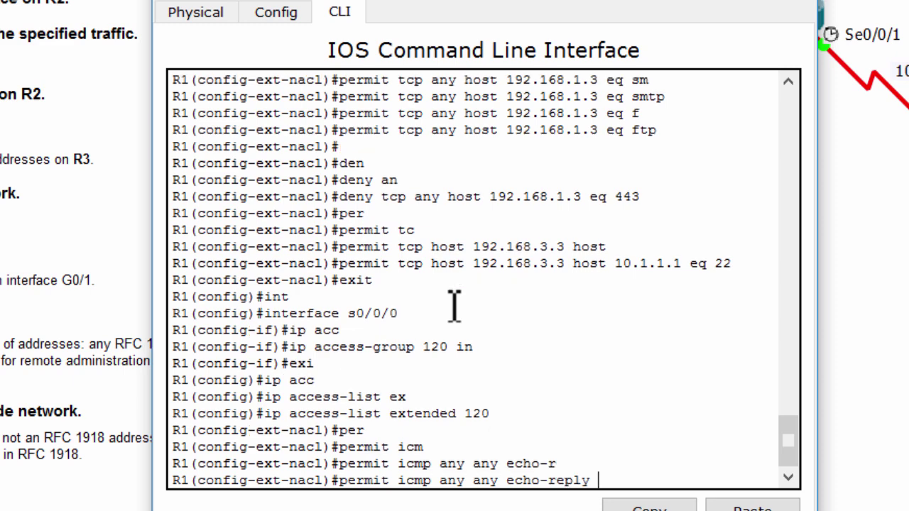
key(Return)
Step: Permit ICMP unreachable messages from any source to any destination in ACL 120
text(pe)
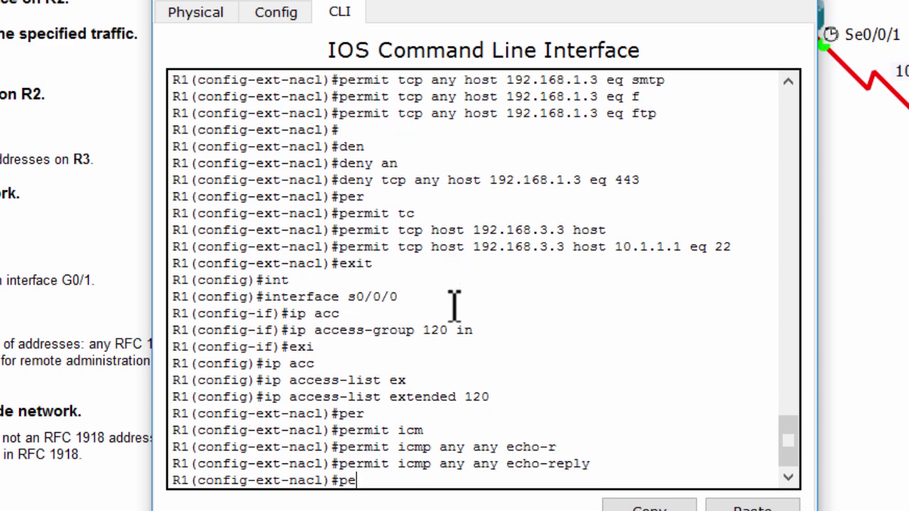
text(rmit icmp)
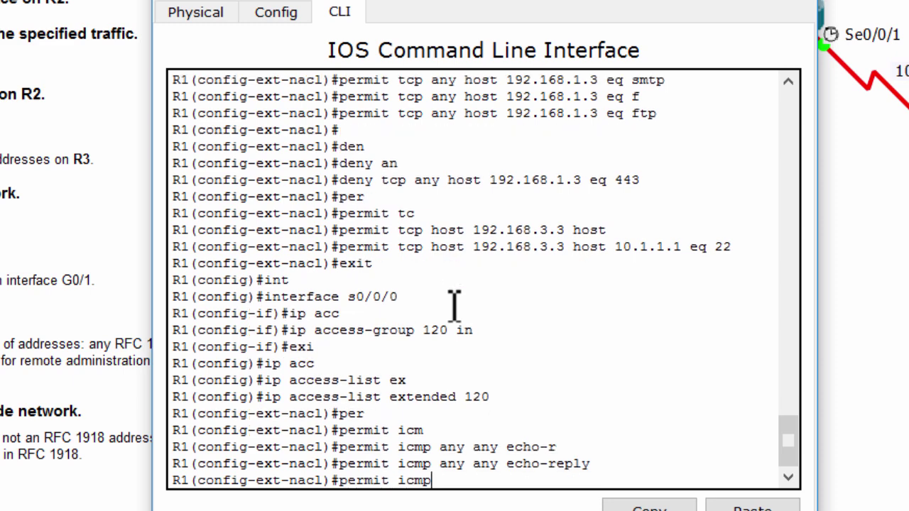
text( any any un)
key(Tab)
key(Return)
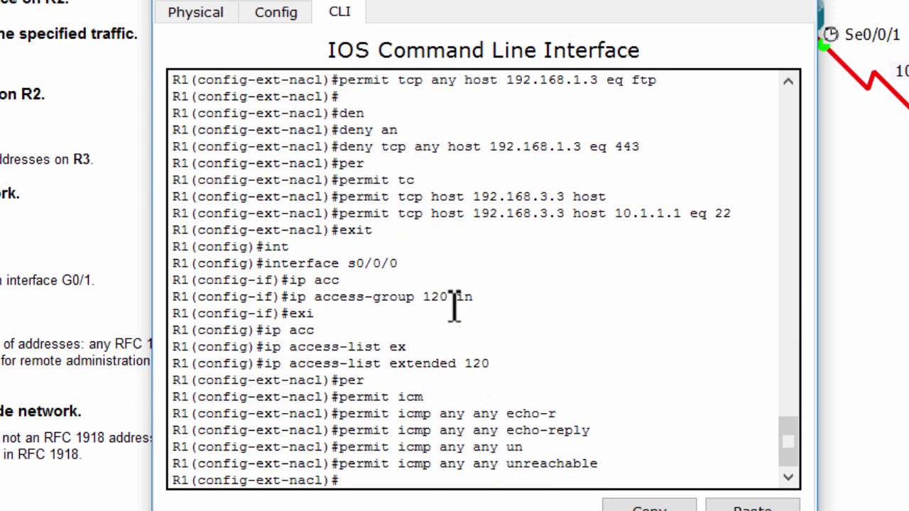
Step: Deny all other ICMP traffic from any source to any destination in ACL 120
text(deny icm)
key(Tab)
text(any any)
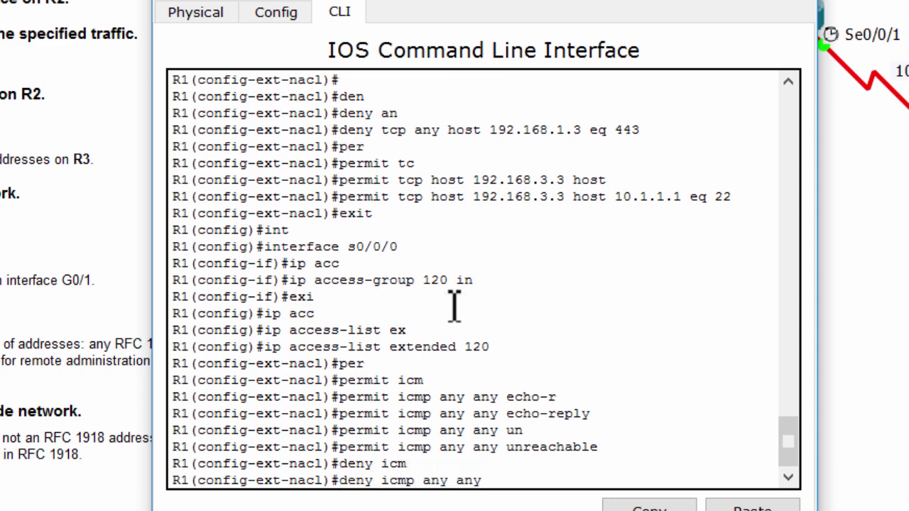
key(Return)
Step: Permit all remaining IP traffic with permit ip any any in ACL 120, and leave R1's ACL configuration
text(per)
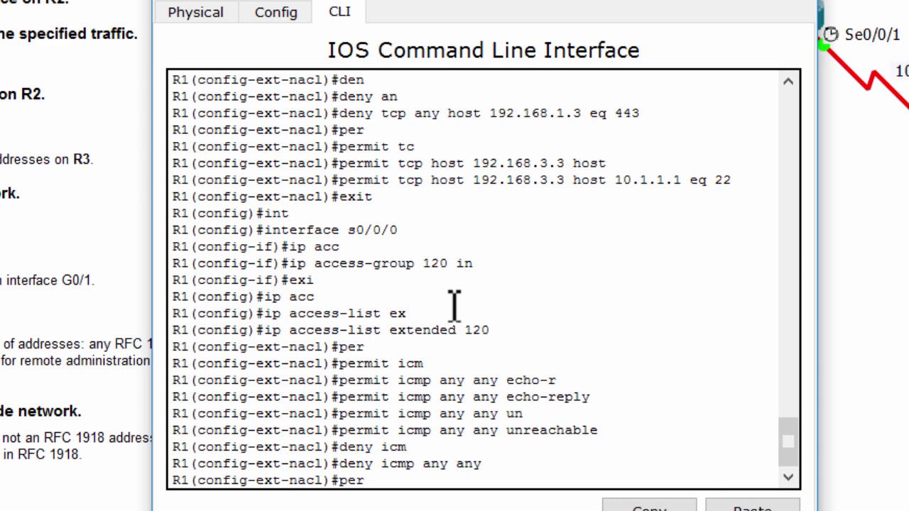
key(Tab)
text(ip any any)
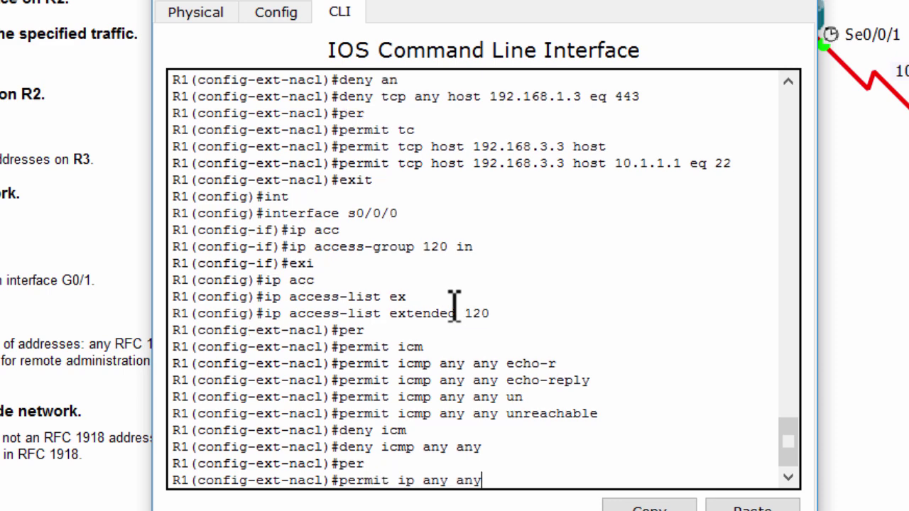
key(Return)
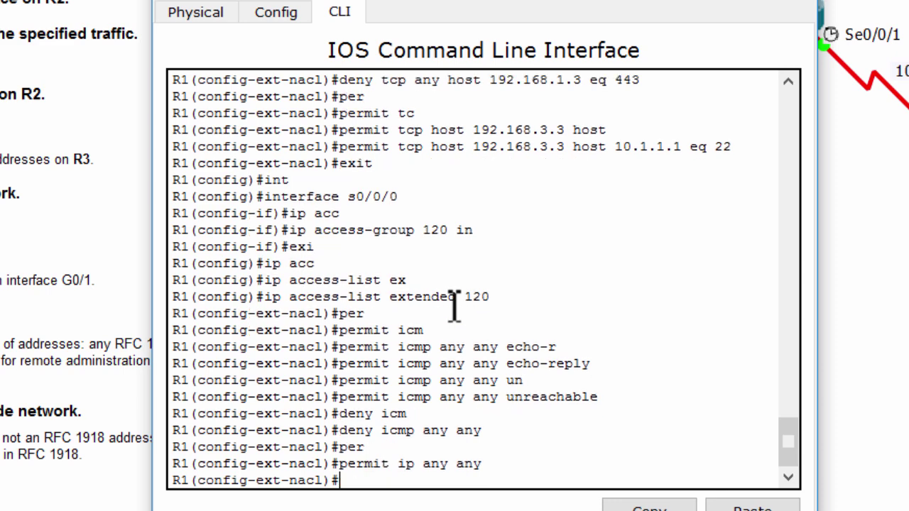
key(Return)
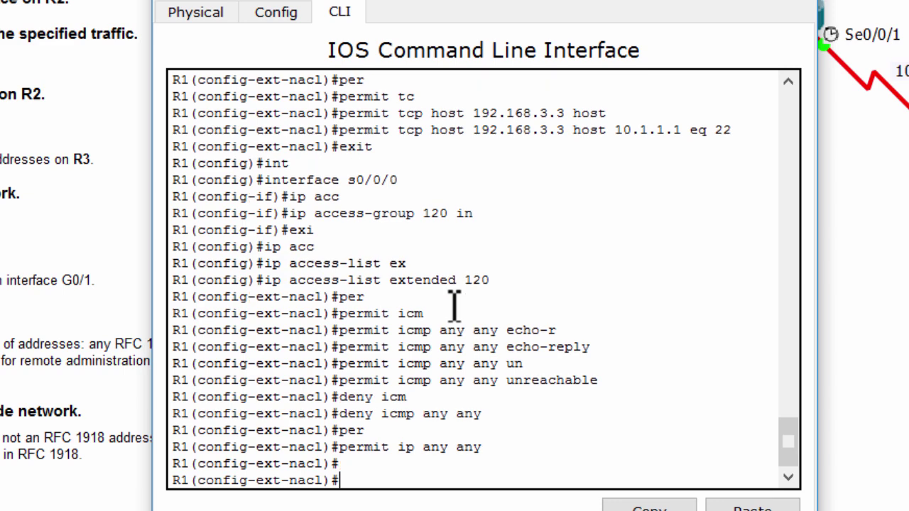
text(exi)
key(Return)
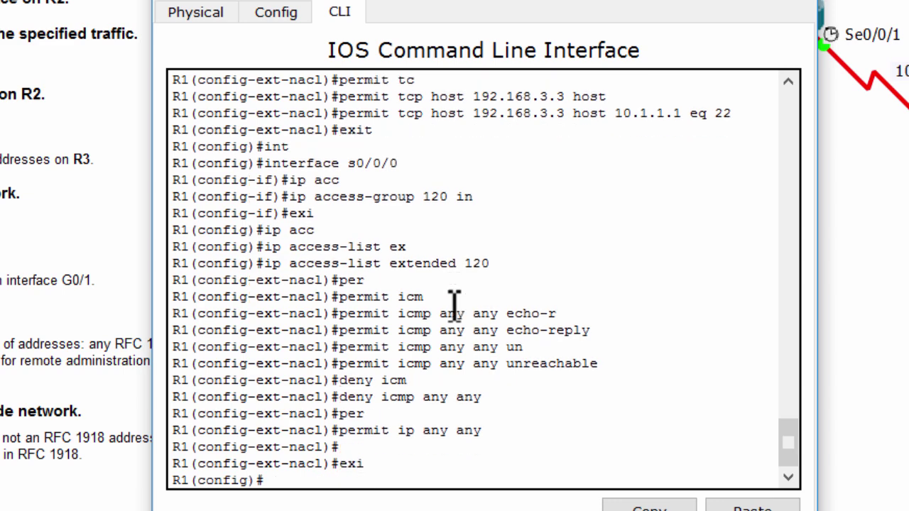
click(801, 4)
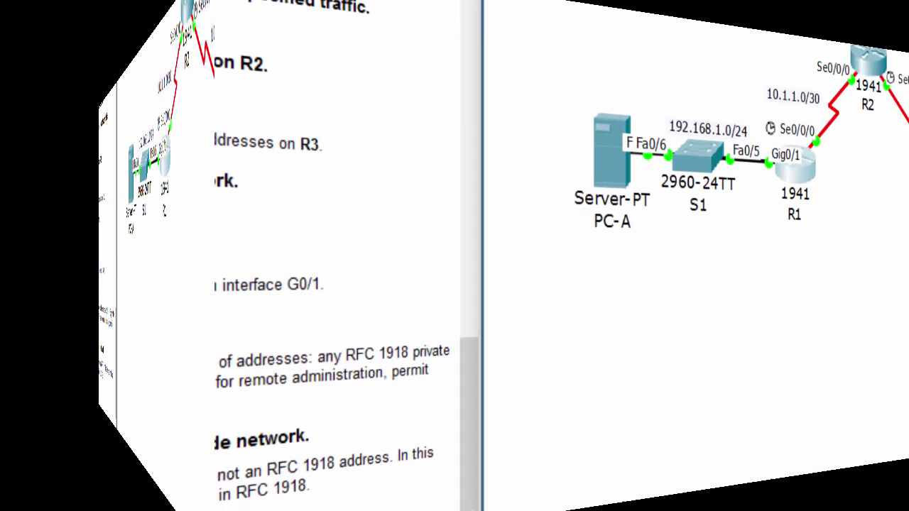
Step: On R3's command line, leave the vty line configuration and create extended access list 110
text(exi)
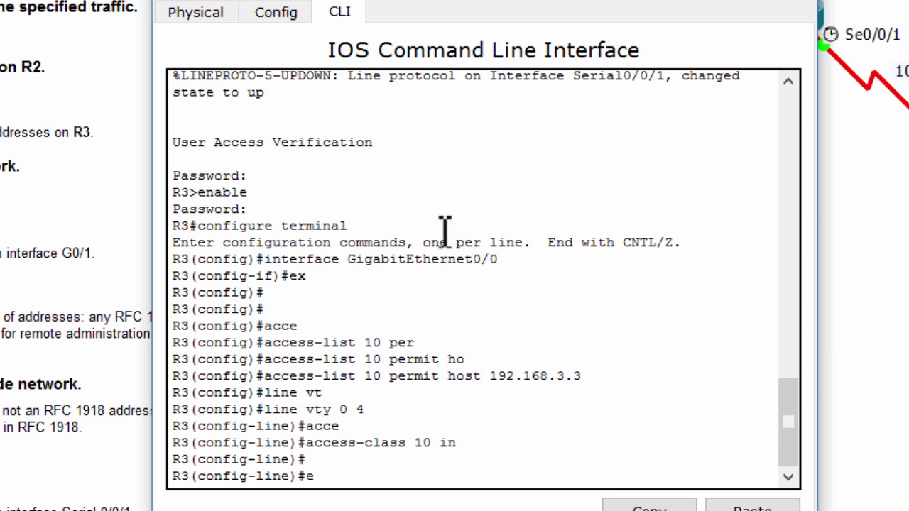
key(Return)
key(Return)
key(Return)
text(ip acc)
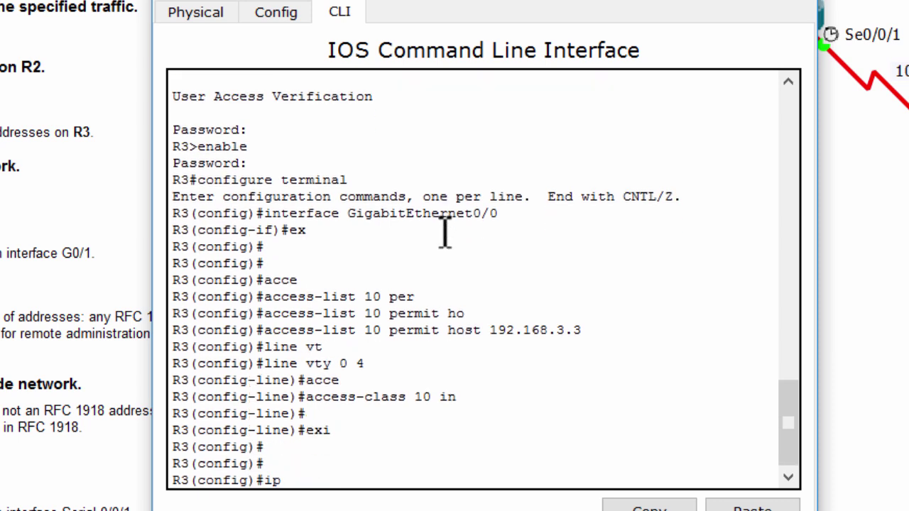
key(Tab)
text(ex)
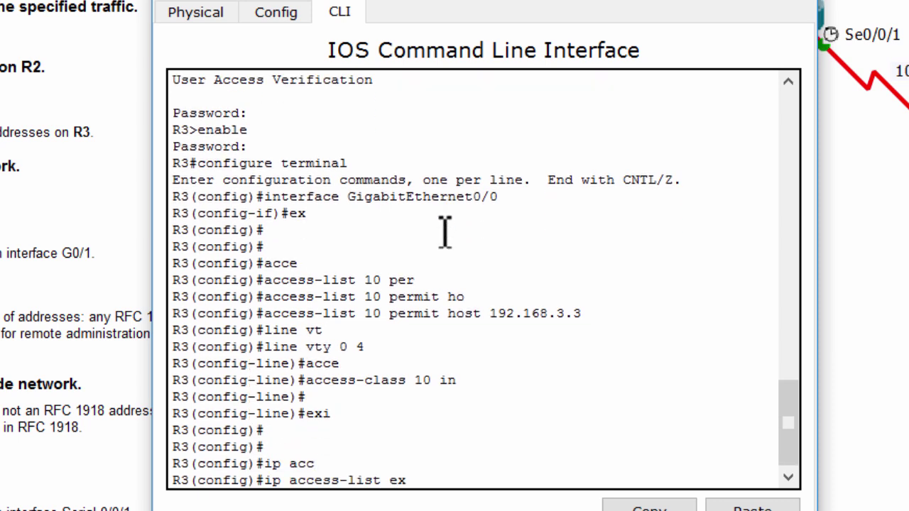
key(Tab)
text(110)
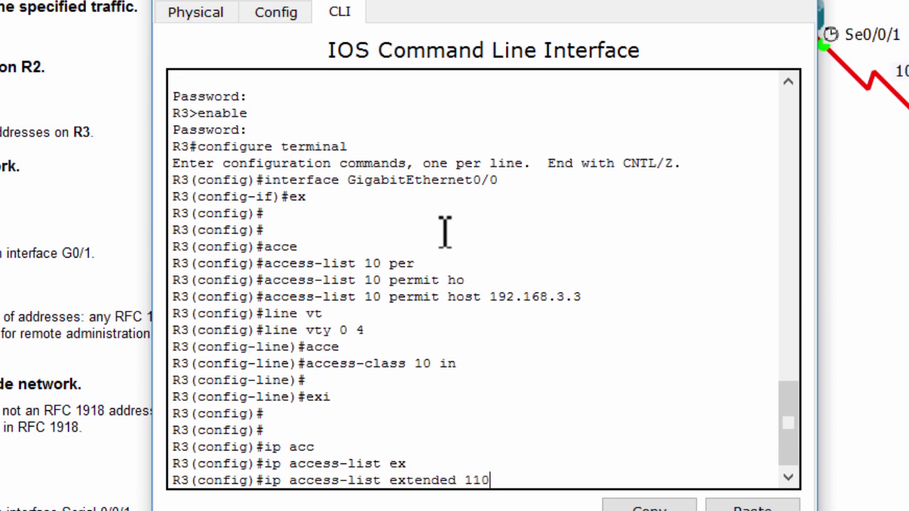
key(Return)
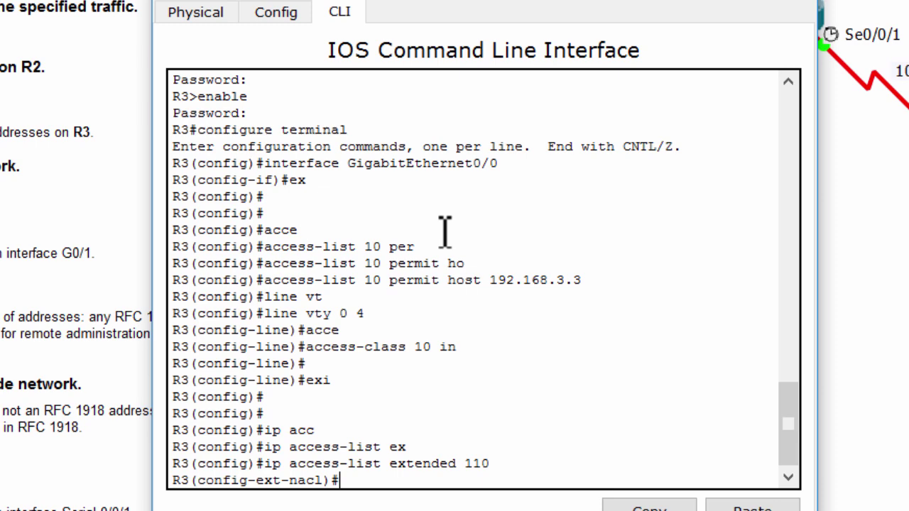
Step: Add an ACL 110 entry permitting IP from 192.168.3.0 with wildcard 0.255.255.255 to any destination
text(per)
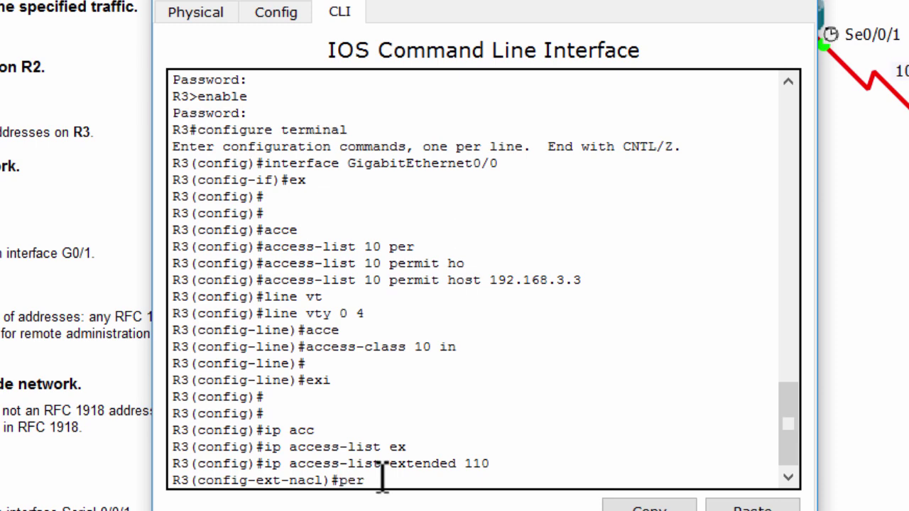
key(Tab)
text(i[)
text(p )
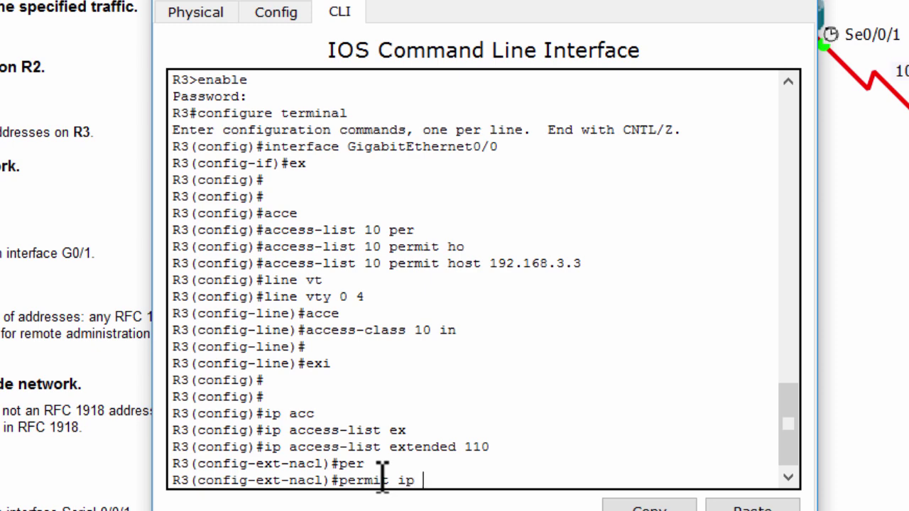
text(192.168.3.0 0.255.255.255)
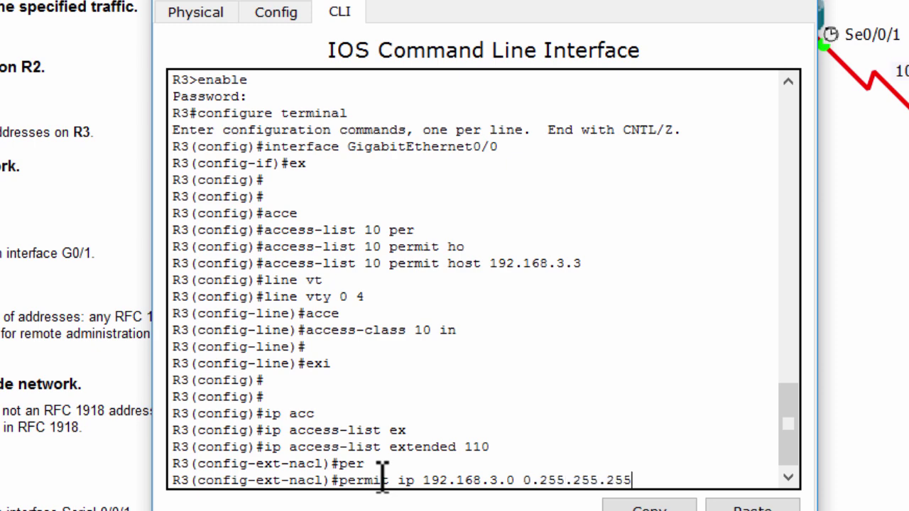
text( ?)
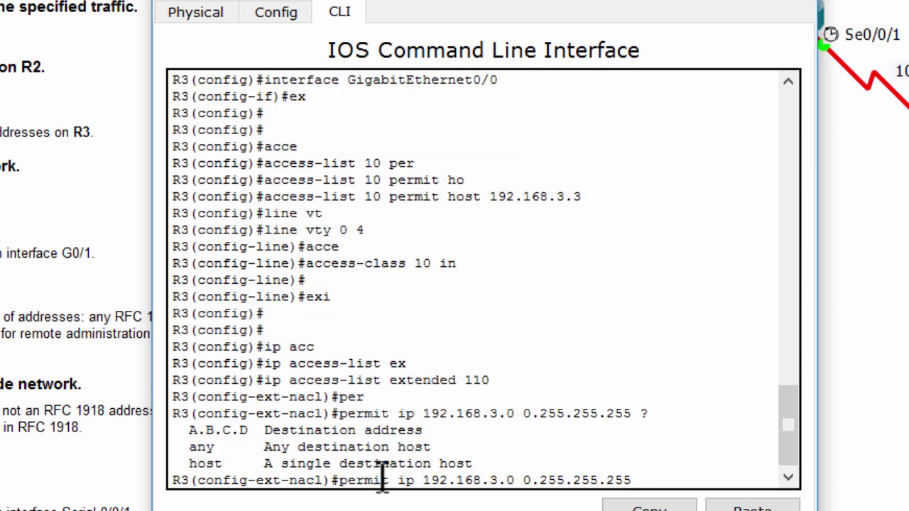
text(any)
key(Return)
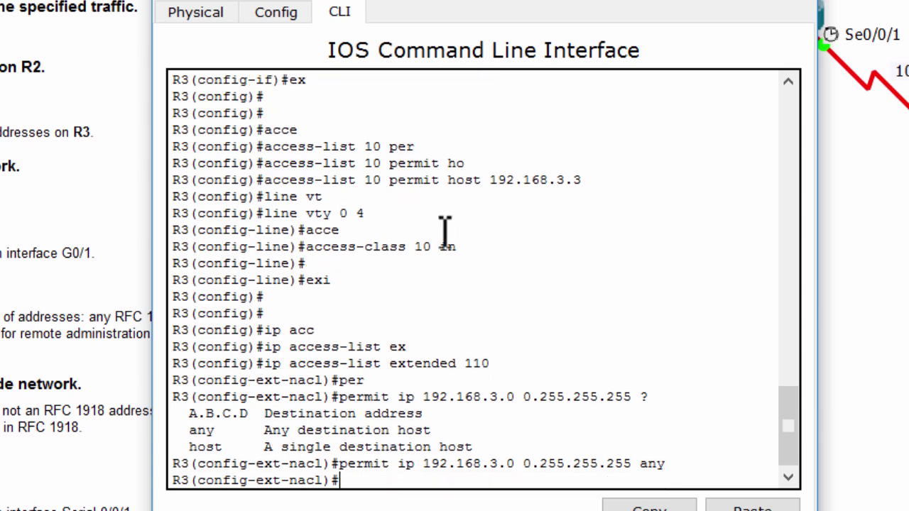
Step: Remove the ACL 110 permit entry for 192.168.3.0 that uses wildcard 0.255.255.255
key(Up)
key(Left)
key(Left)
key(Left)
key(Left)
key(Left)
key(Left)
key(Left)
key(Left)
key(Left)
key(Left)
key(Left)
key(Left)
key(Left)
key(Left)
key(Left)
key(Left)
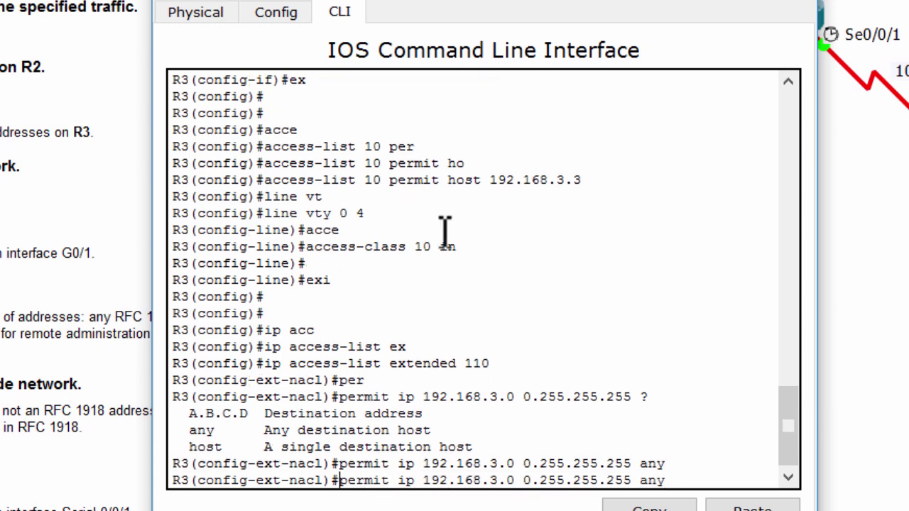
text(no)
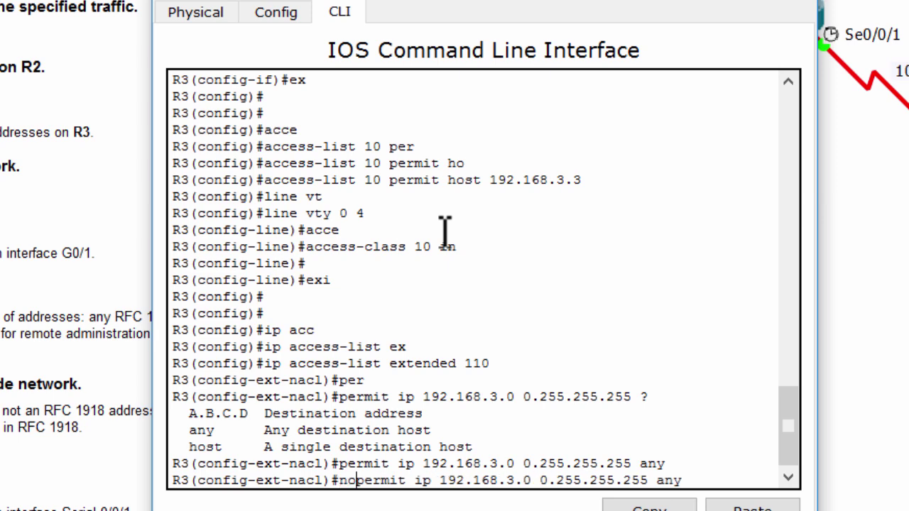
key(Return)
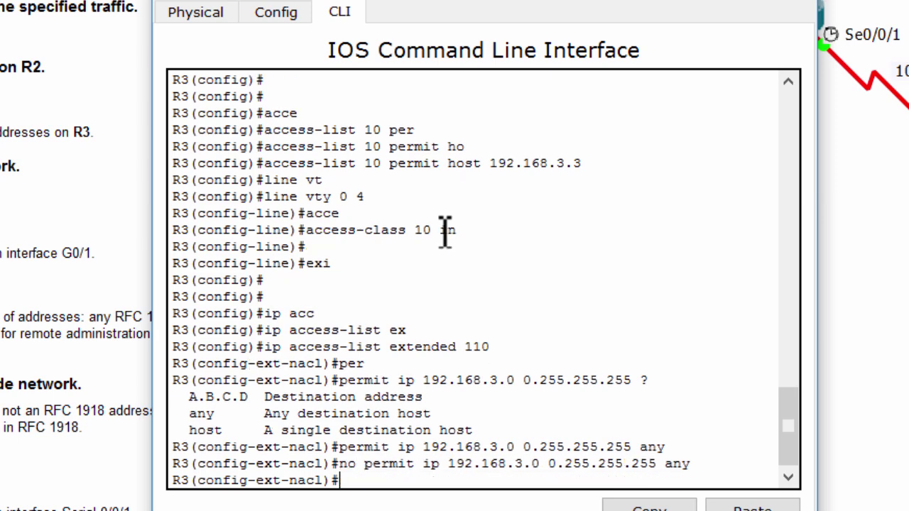
Step: Add an ACL 110 entry permitting IP from 192.168.3.0 with wildcard 0.0.0.255 to any destination, and leave the ACL configuration
key(Up)
key(Up)
key(Left)
key(Left)
key(Left)
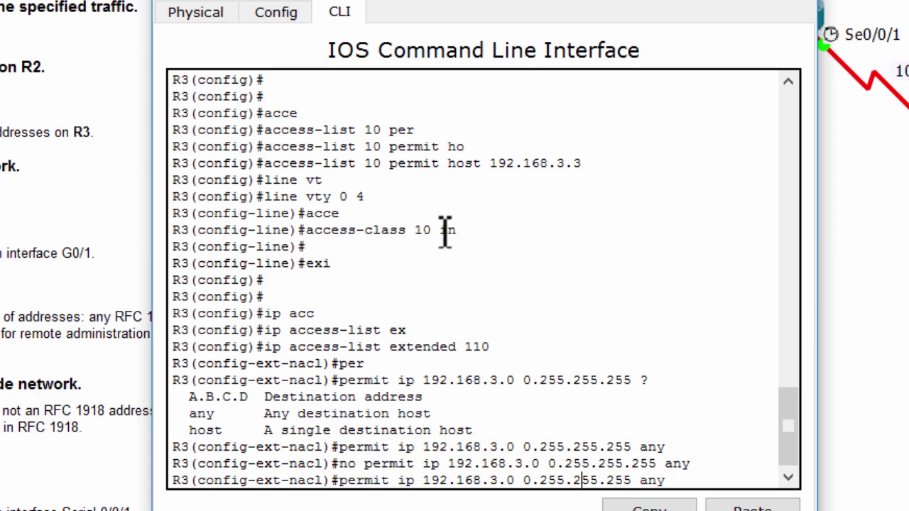
key(BackSpace)
key(BackSpace)
key(BackSpace)
text(0)
key(Right)
key(Right)
key(BackSpace)
key(BackSpace)
key(BackSpace)
text(0)
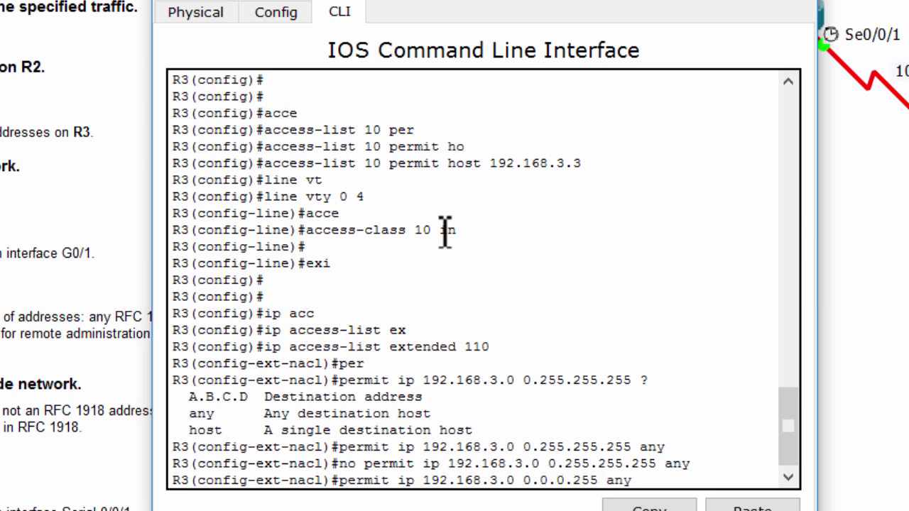
key(Return)
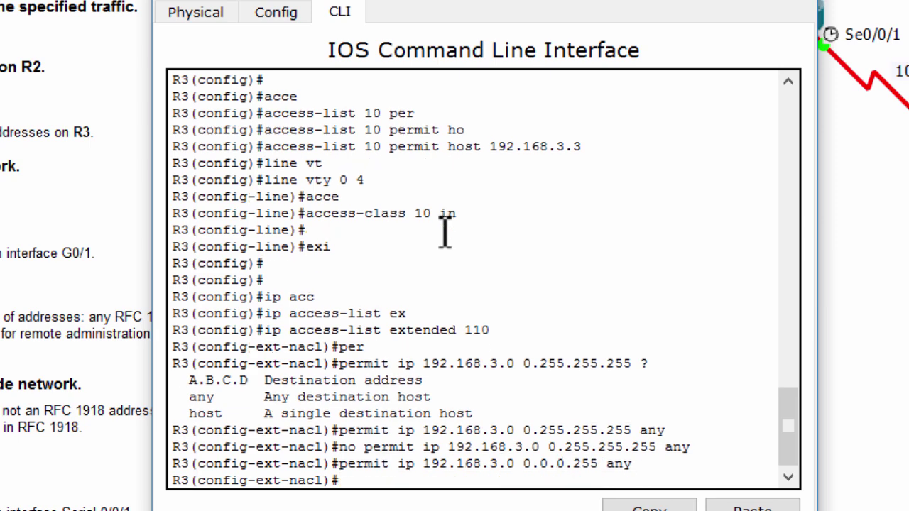
key(Return)
text(exi)
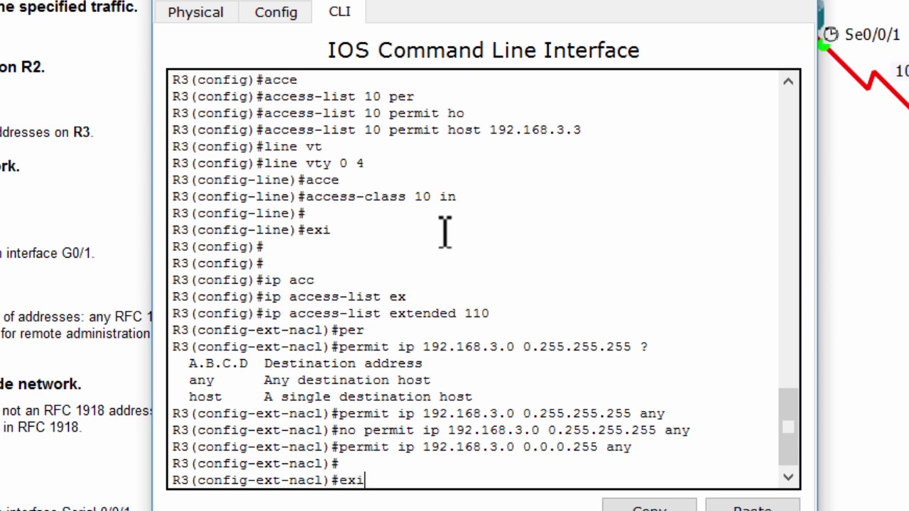
key(Return)
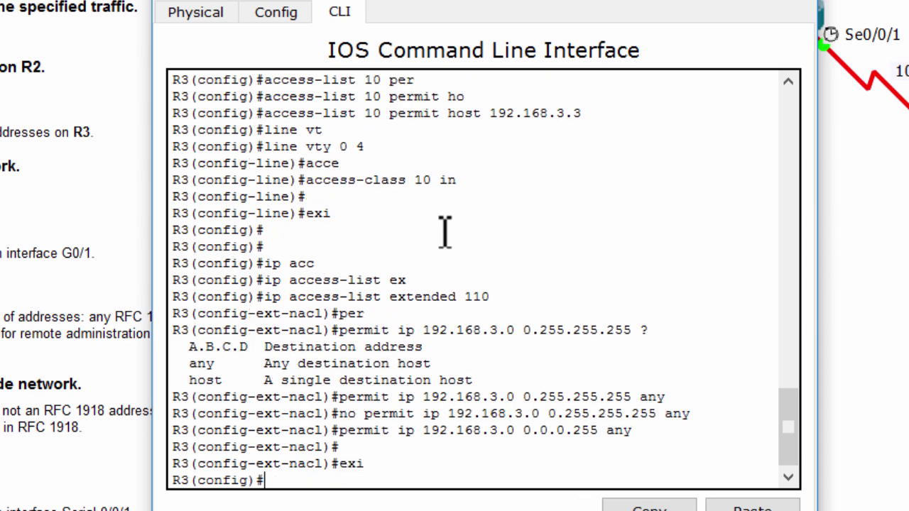
Step: Apply ACL 110 inbound on R3's interface g0/1 and leave the interface configuration
text(int g0/1)
key(Return)
text(ip acc)
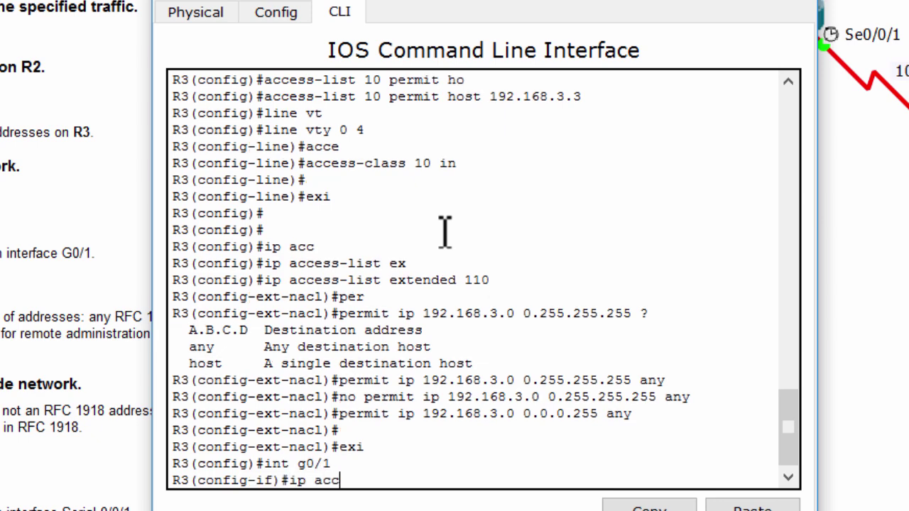
key(Tab)
text(11)
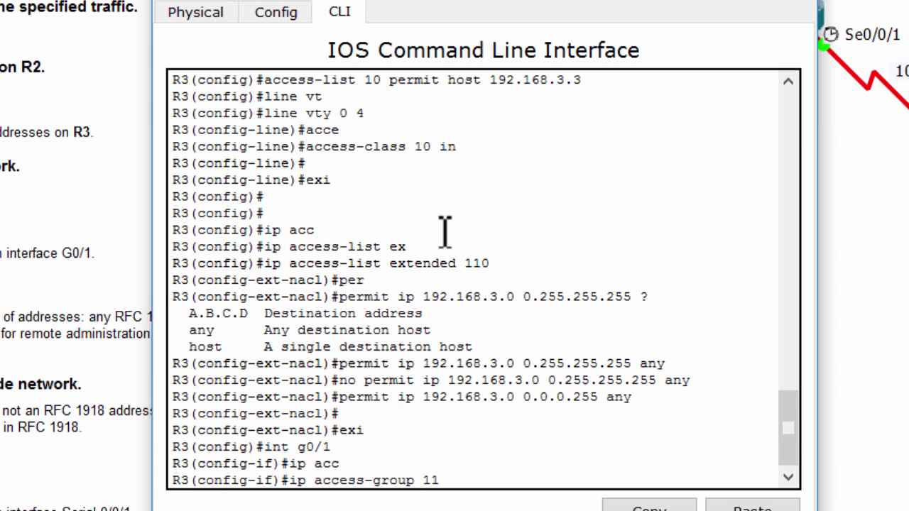
text(0 in)
key(Return)
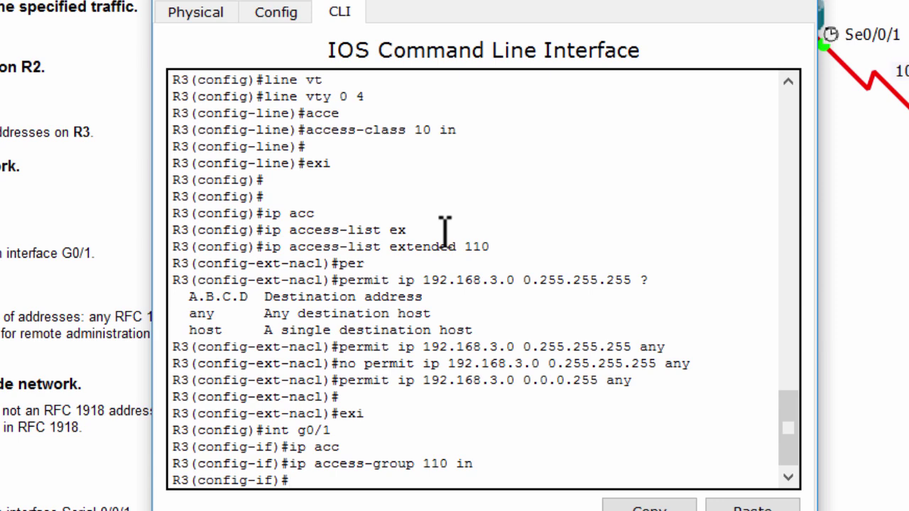
text(ex)
text(i)
key(Return)
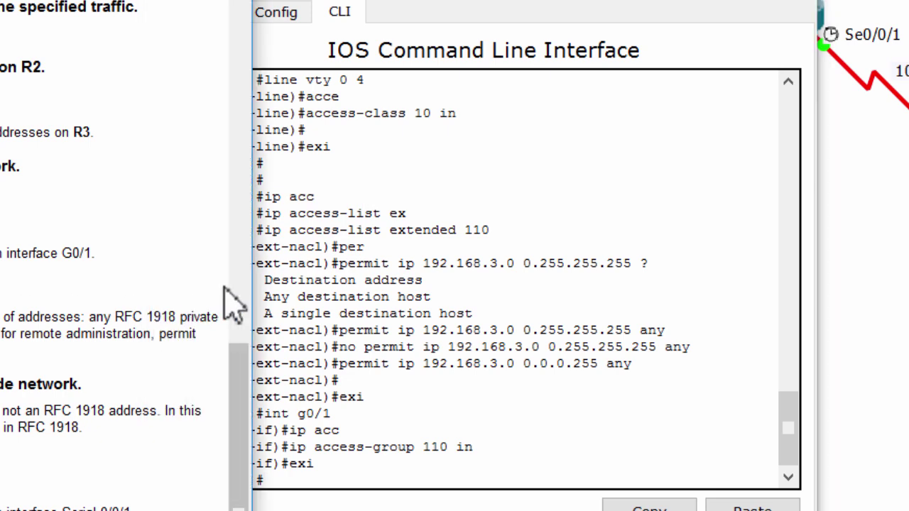
Step: Create extended access list 100 on R3
triple_click(114, 325)
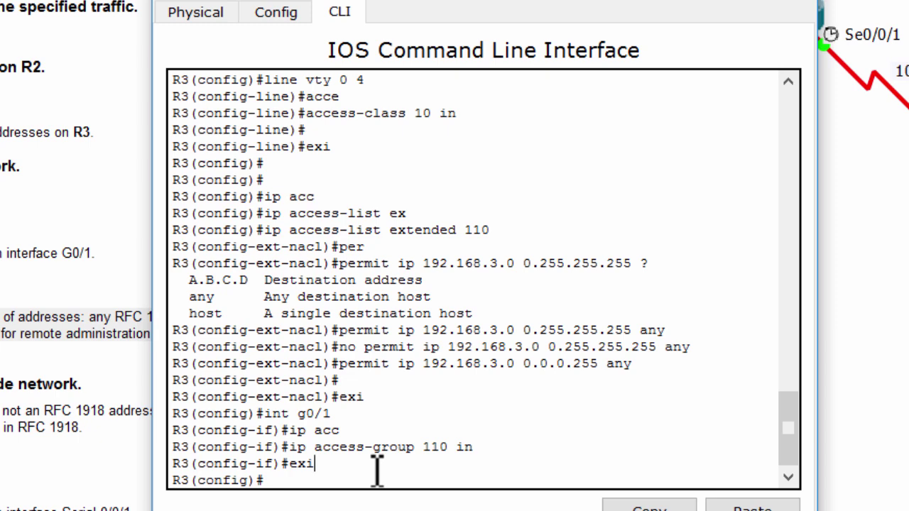
text(ip acc)
key(Tab)
text(ex)
key(Tab)
text(100)
key(Return)
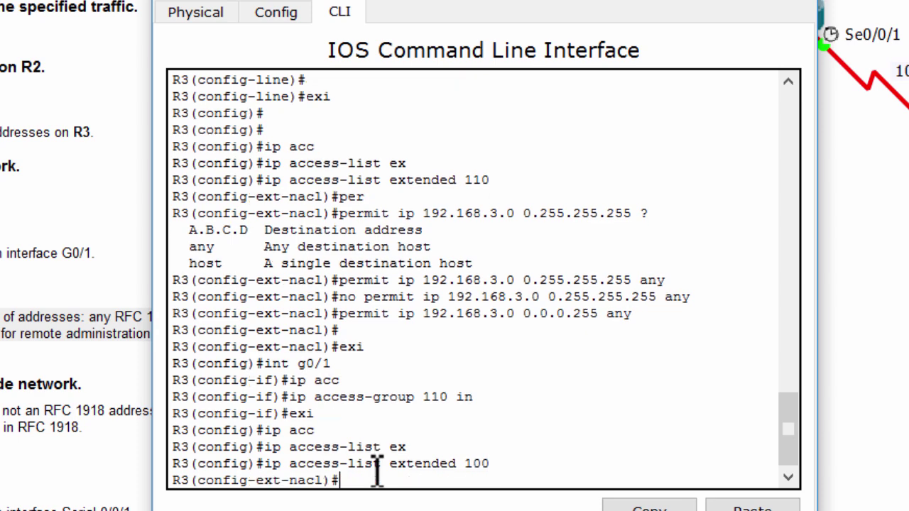
Step: Add an ACL 100 entry permitting TCP from 10.0.0.0 with wildcard 0.255.255.255 and source port eq 22 to host 192.168.3.3
click(32, 472)
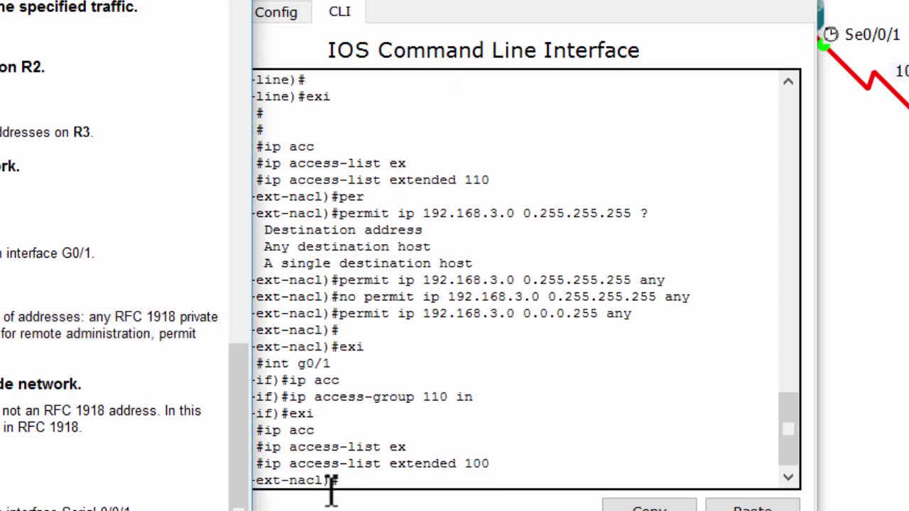
click(349, 479)
text(per)
key(Tab)
text(tcp)
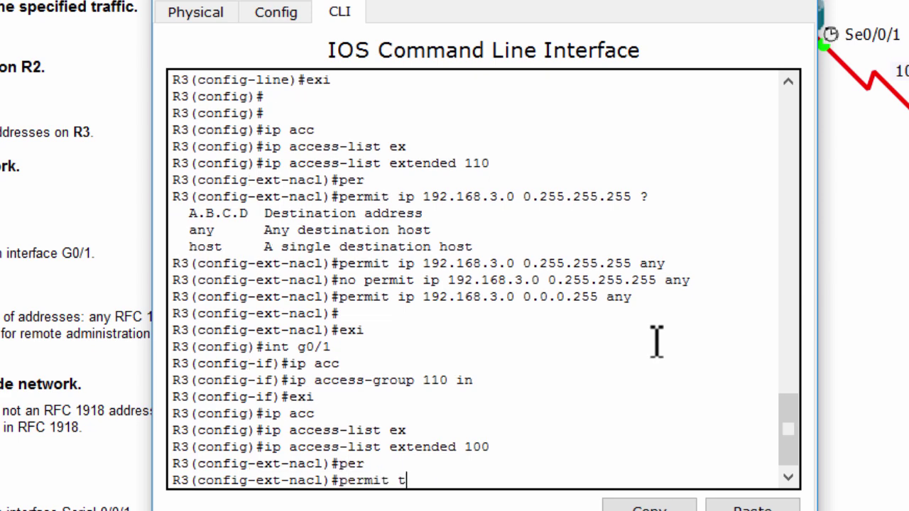
key(Tab)
text(1)
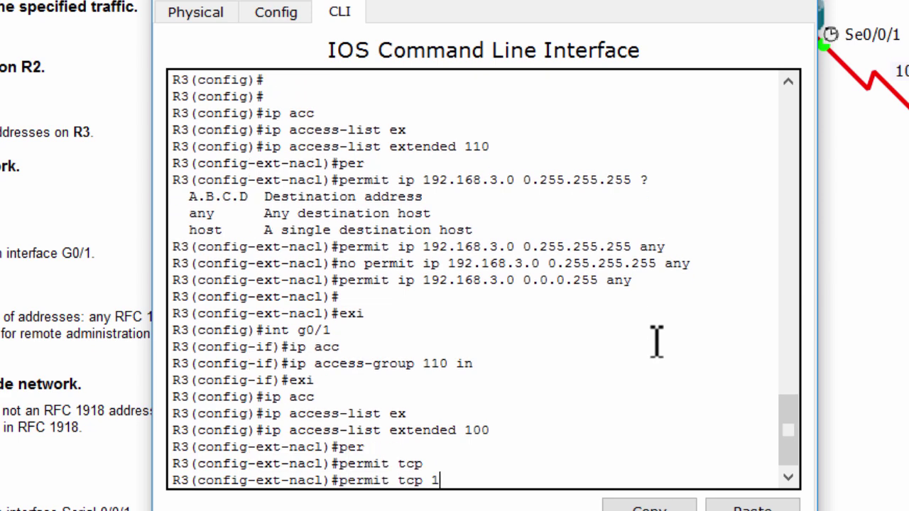
text(0.0.0.0 0.255.2)
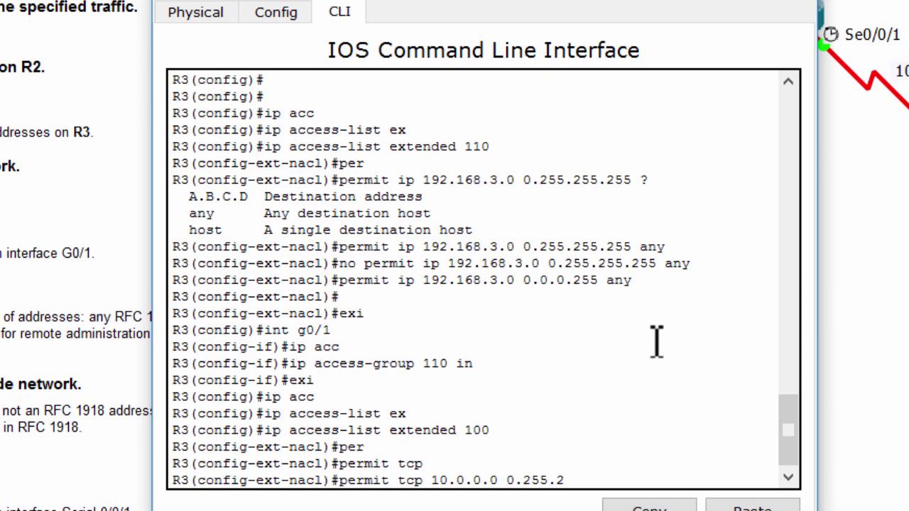
text(55.255 eq 22 hos)
key(Tab)
text(192.168.3.3)
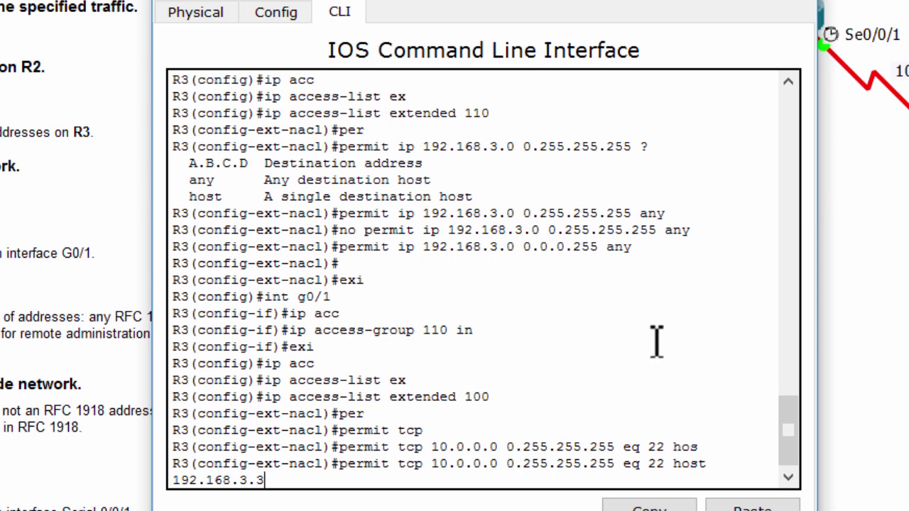
key(Return)
Step: Add an ACL 100 entry denying IP from 10.0.0.0 with wildcard 0.255.255.255 to any destination
text(deny ip 10.0.0.0)
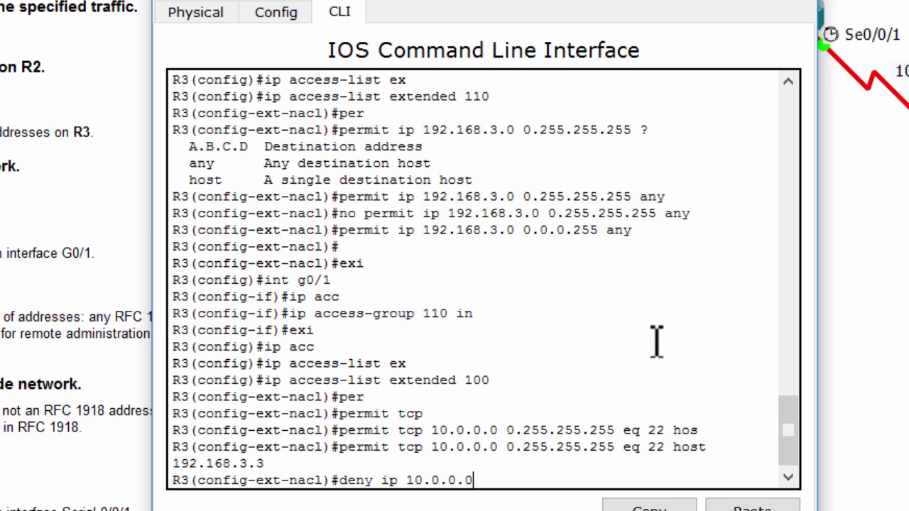
text( 0.2)
text(55.255.255)
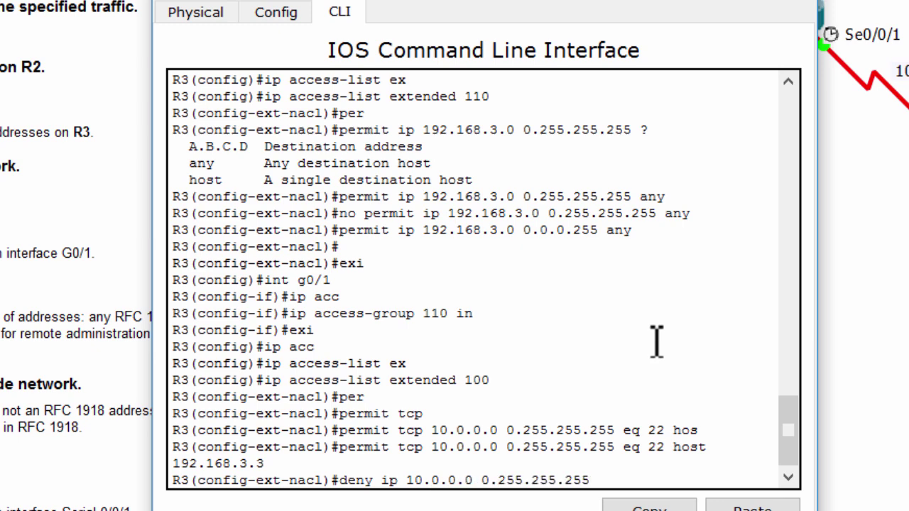
text( na)
key(BackSpace)
key(BackSpace)
text(any)
key(Tab)
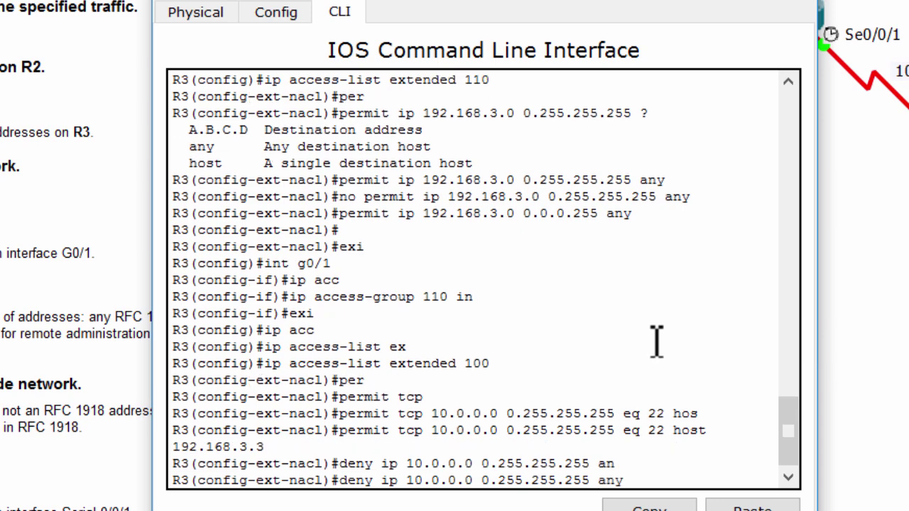
key(Return)
Step: Deny IP to any destination from 172.16.0.0 with wildcard 0.15.255.255 and from 192.168.0.0 with wildcard 0.0.255.255 in ACL 100
text(deny )
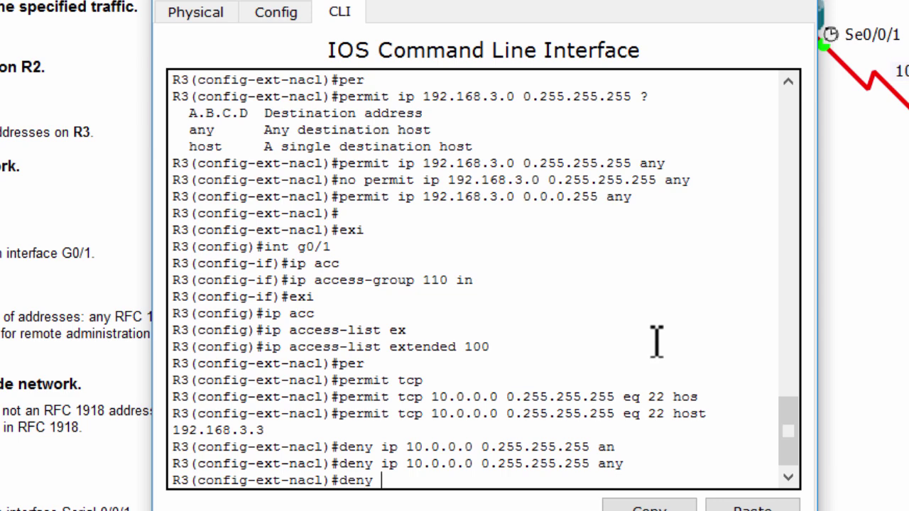
text(ip 172.16.0)
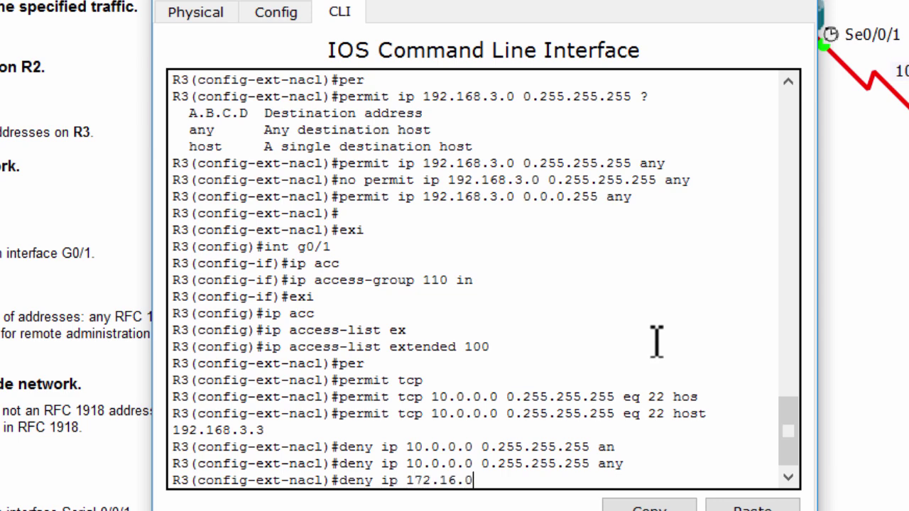
text(.0 0.15.255.255 any)
key(Return)
text(deny ip 192.168.0.0 0.0.255.255)
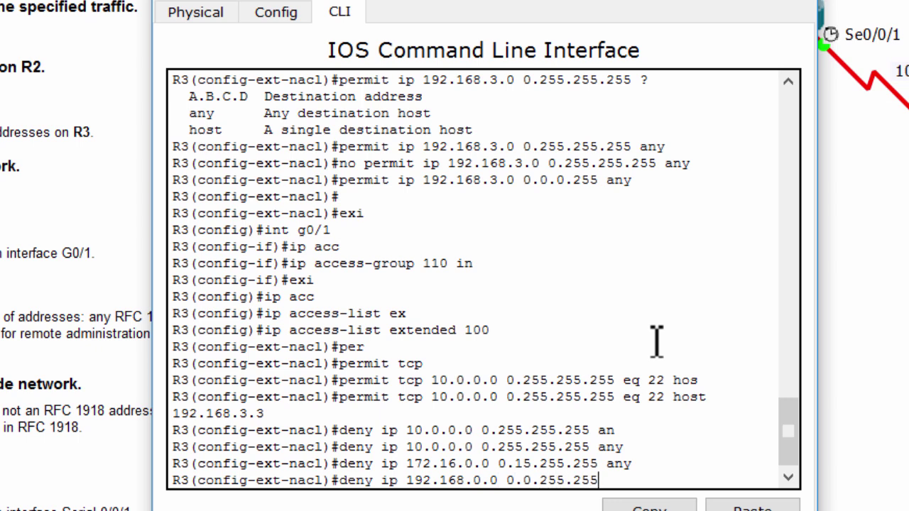
text( any)
key(Return)
Step: Try to add an ACL 100 deny entry for 127.0.0.0 with wildcard 0.255.255.255 to any destination, without a protocol keyword
text(deny )
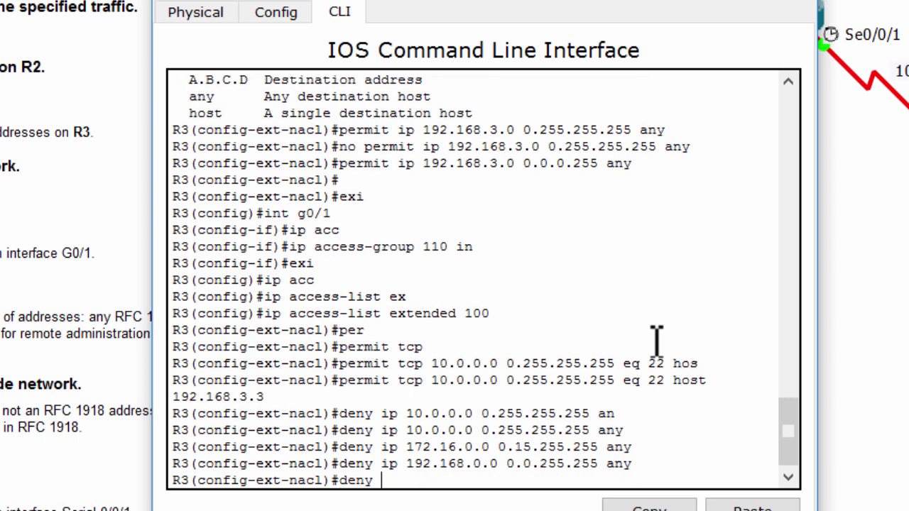
text(127.0.0.0 )
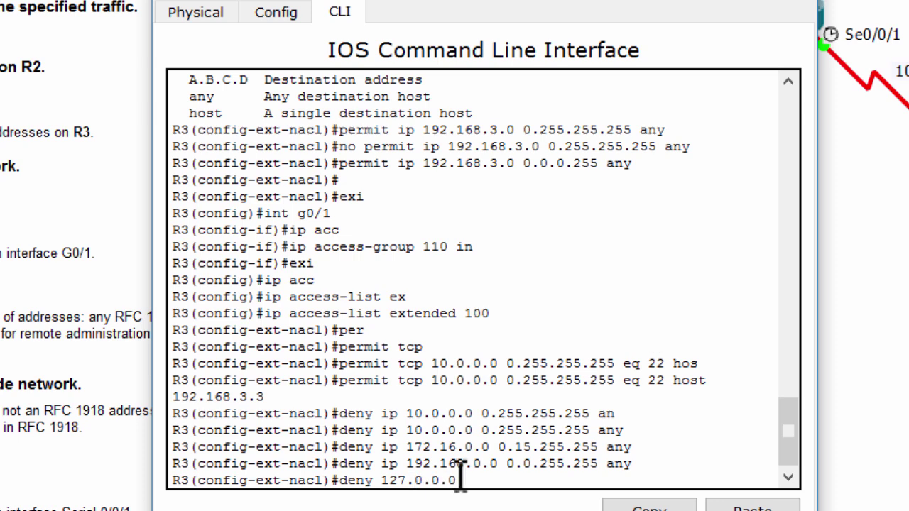
text(0.0.0.255)
key(BackSpace)
key(BackSpace)
key(BackSpace)
key(BackSpace)
key(BackSpace)
key(BackSpace)
text(255.255.255 any)
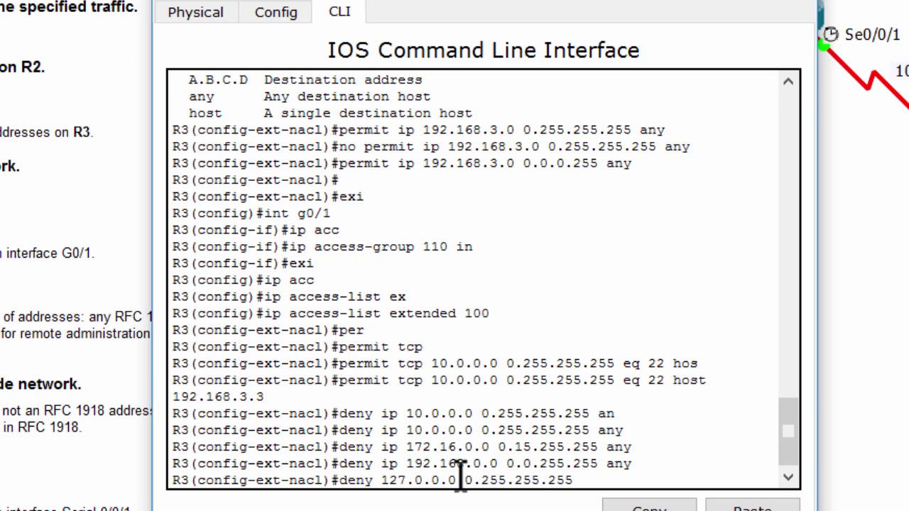
key(BackSpace)
text(y)
key(Return)
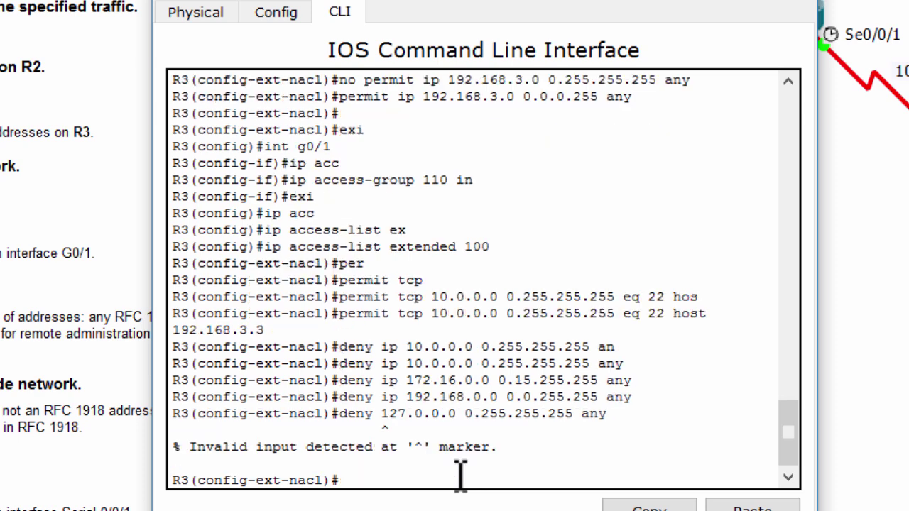
Step: Insert the ip keyword into the 127.0.0.0 deny entry with wildcard 0.255.255.255 and submit it to ACL 100
key(Up)
key(Left)
key(Left)
key(Left)
key(Left)
key(Left)
key(Left)
key(Left)
key(Left)
key(Left)
key(Left)
key(Left)
key(Left)
key(Left)
key(Left)
key(Left)
key(Left)
key(Left)
key(Left)
key(Left)
key(Left)
text(ip)
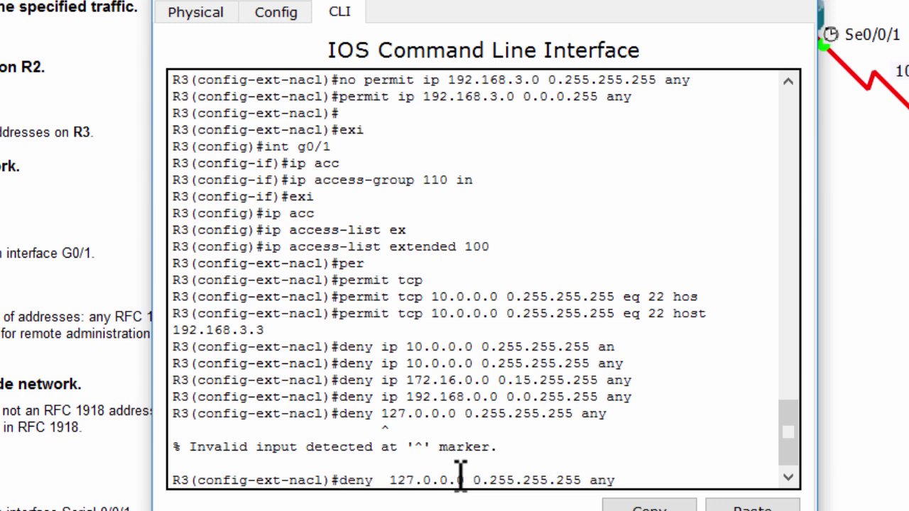
key(Return)
Step: Add an ACL 100 entry denying IP from 224.0.0.0 with wildcard 15.255.255.255 to any destination
text(de)
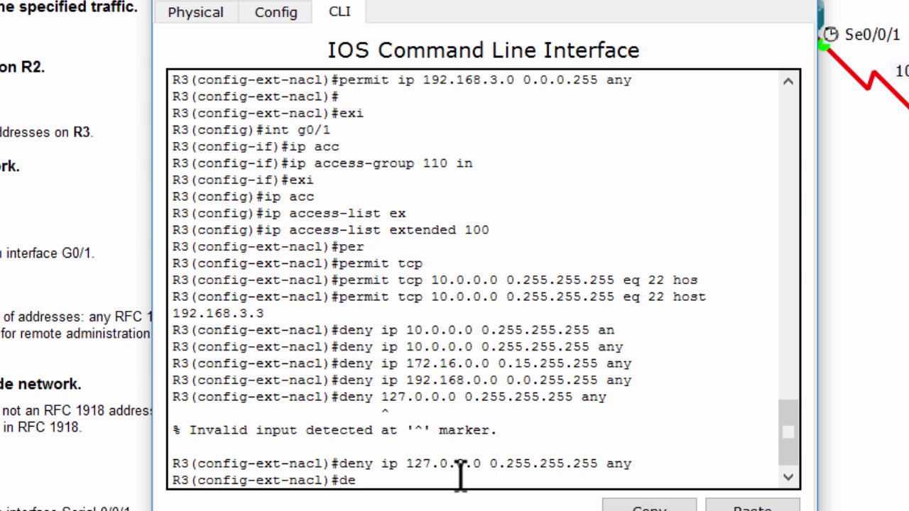
text(ny ip 224.0.0.0)
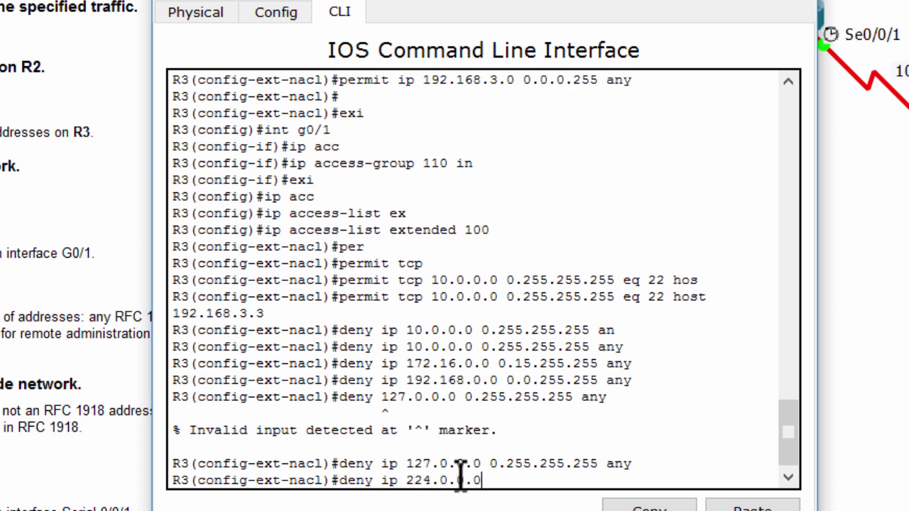
text( 15.255.255.255 a)
text(ny)
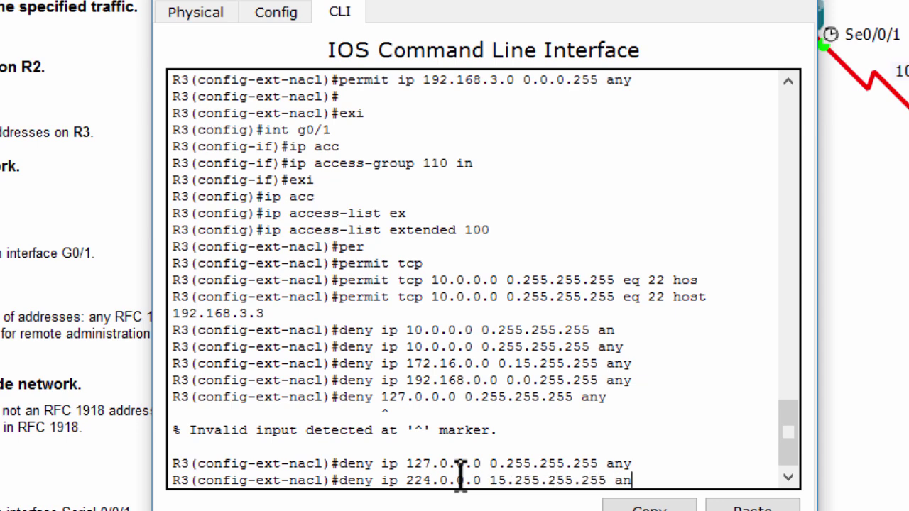
key(Return)
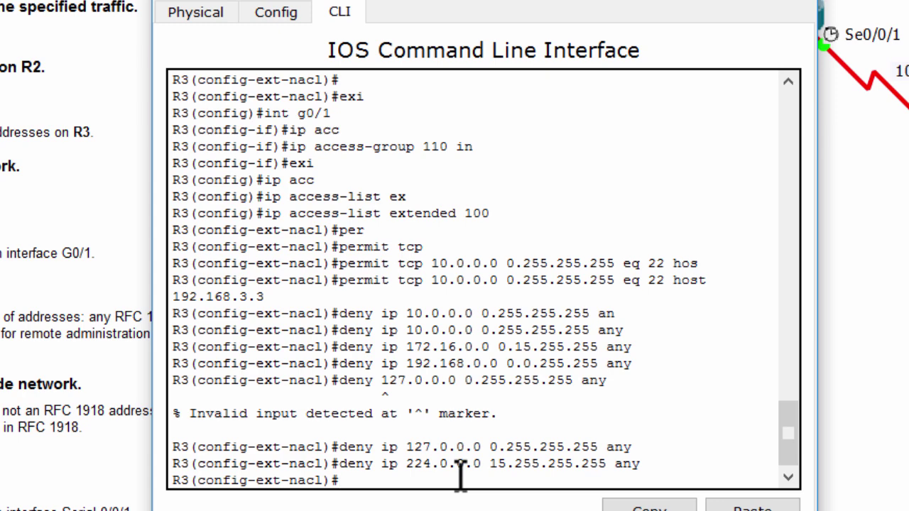
Step: Permit all remaining IP traffic with permit ip any any in ACL 100, and leave the ACL configuration
text(per)
key(Tab)
text(ip any any)
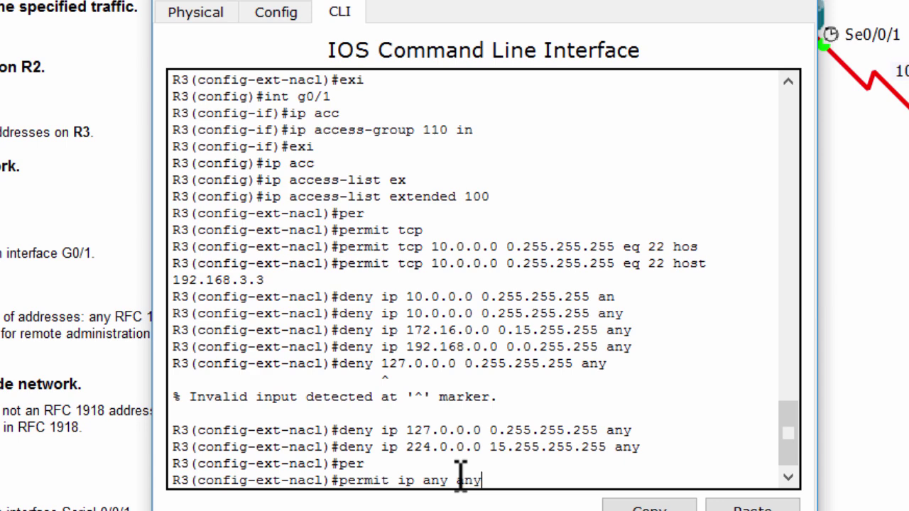
key(Return)
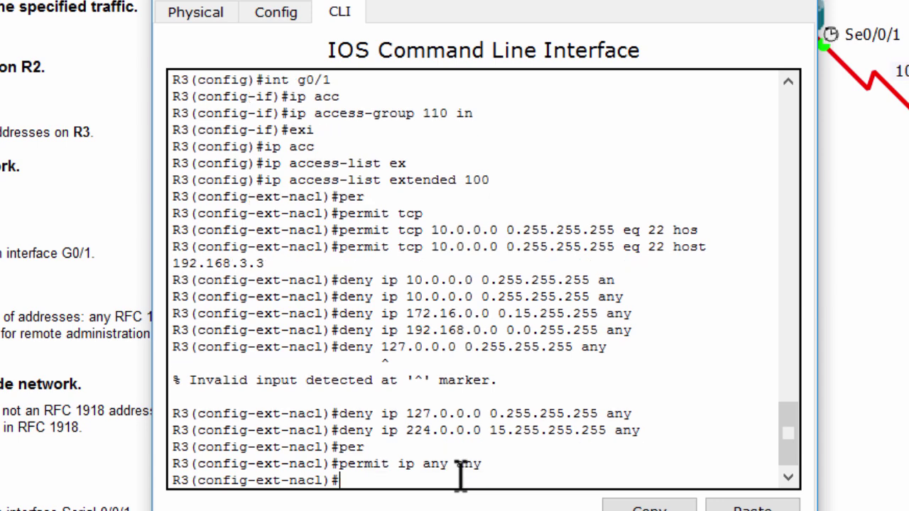
key(Return)
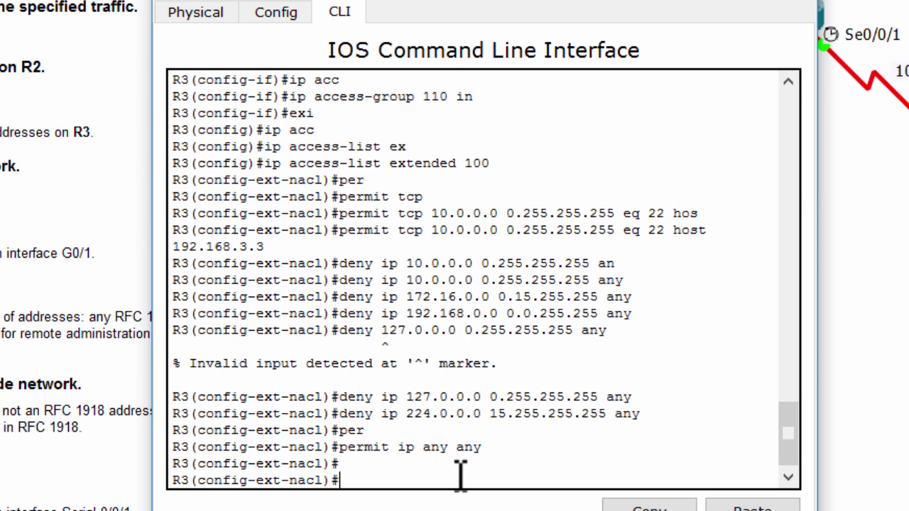
text(exi)
key(Return)
Step: Apply ACL 100 inbound on R3's interface s0/0/1 and leave the interface configuration
text(int s)
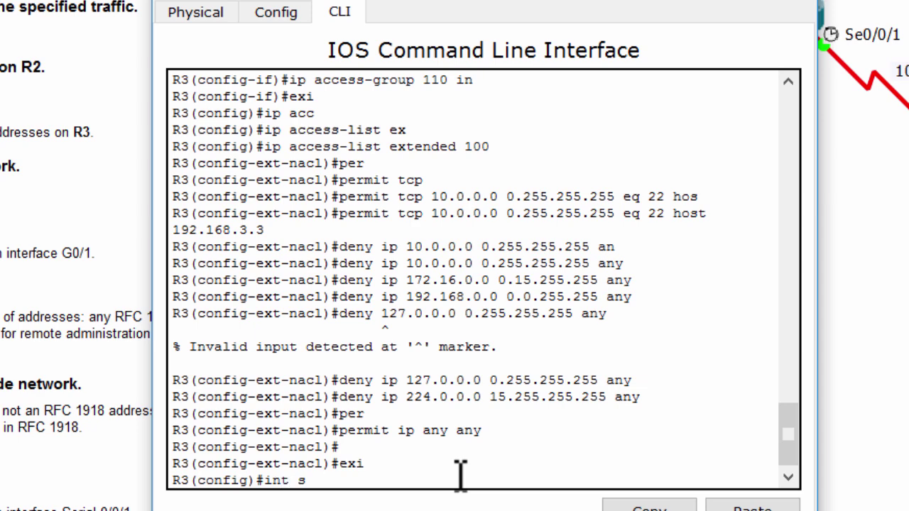
text(0/0/1)
key(Return)
text(ip acc)
key(Tab)
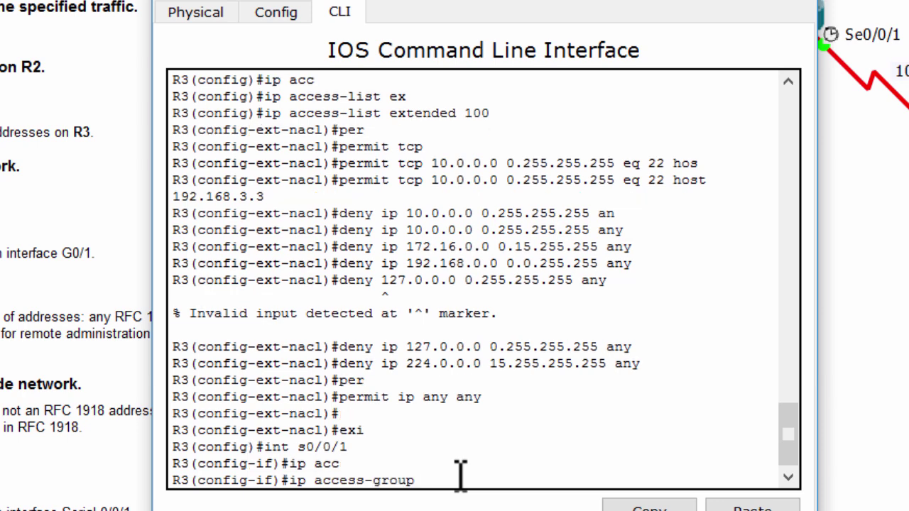
text(100 in)
key(Return)
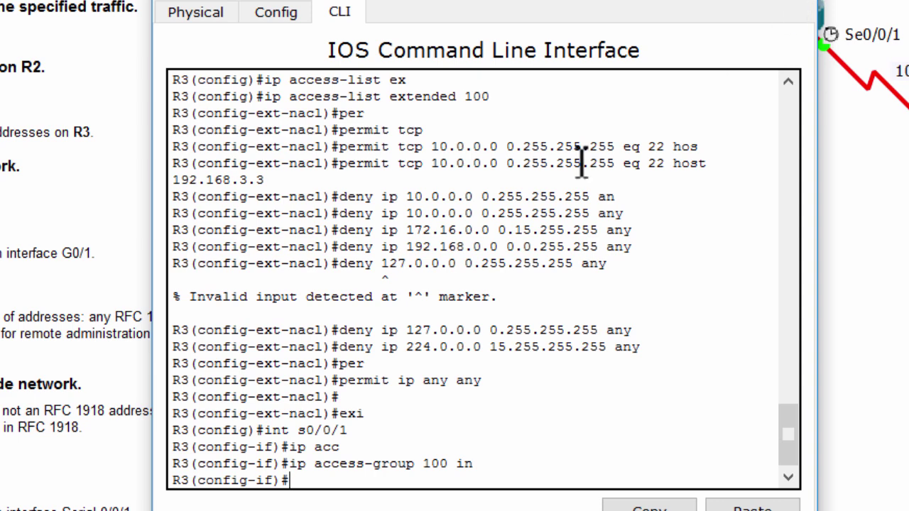
text(exi)
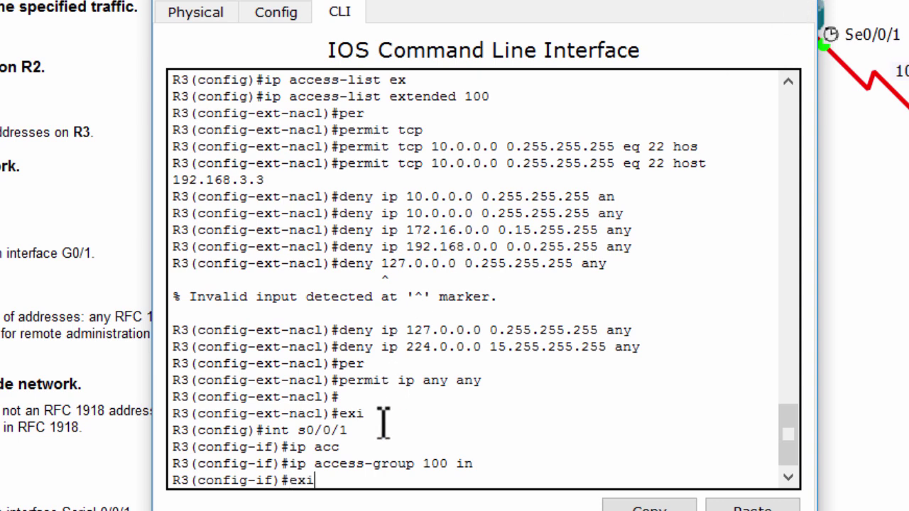
key(Return)
Step: Display R3's access lists from configuration mode and review the entries of ACLs 10, 110 and 100
text(do sh)
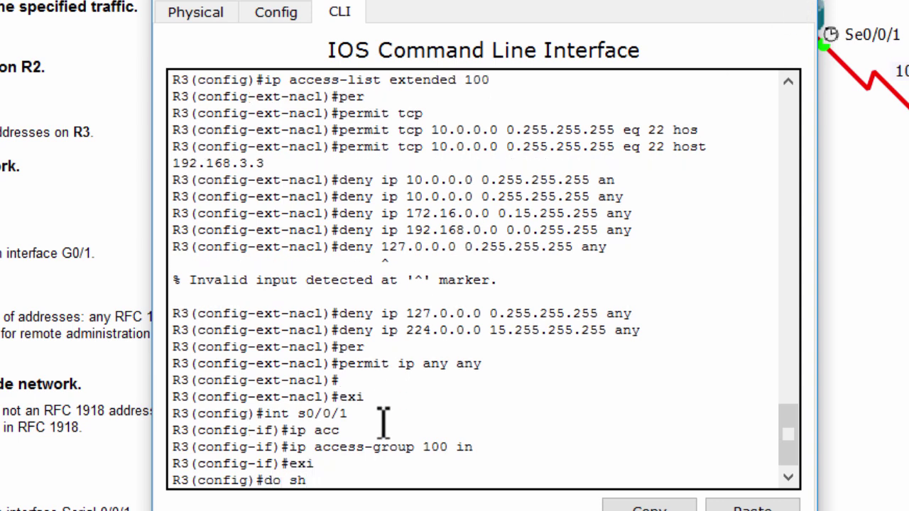
text( access-list)
key(Return)
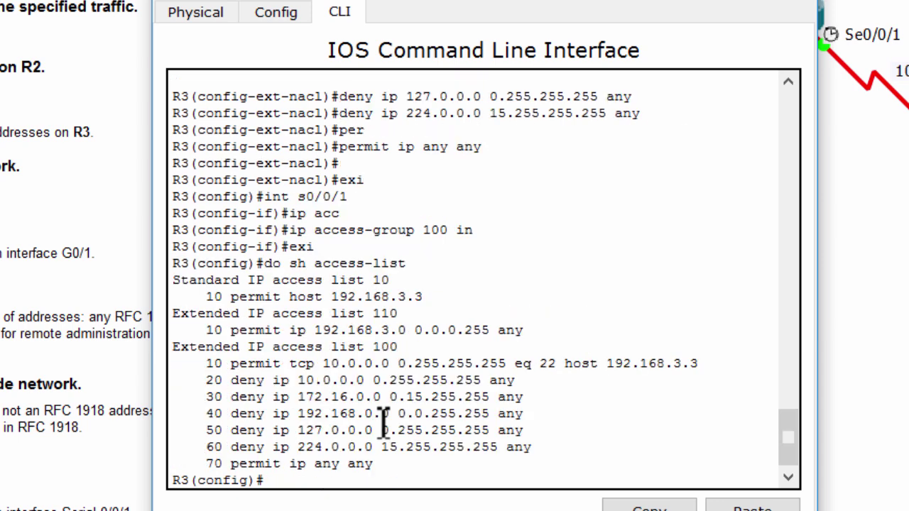
drag(200, 297, 450, 285)
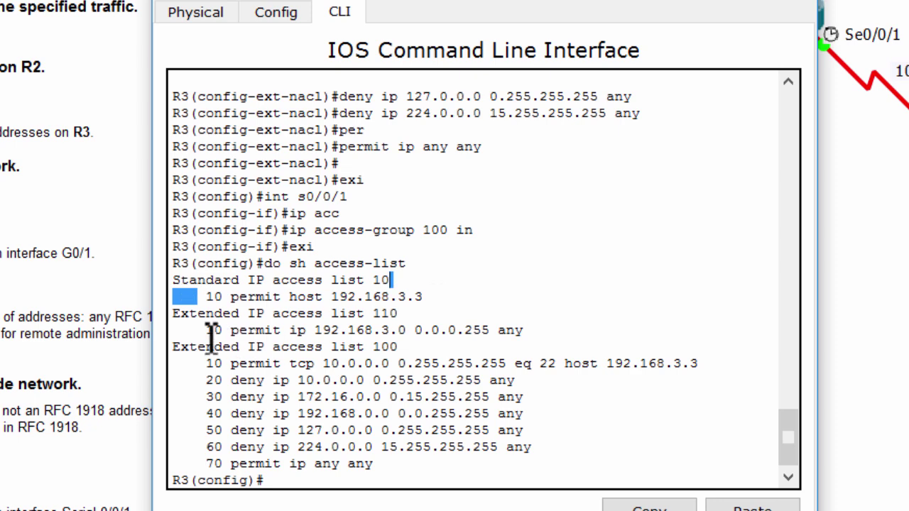
drag(212, 334, 354, 335)
click(313, 358)
drag(206, 363, 561, 480)
click(561, 481)
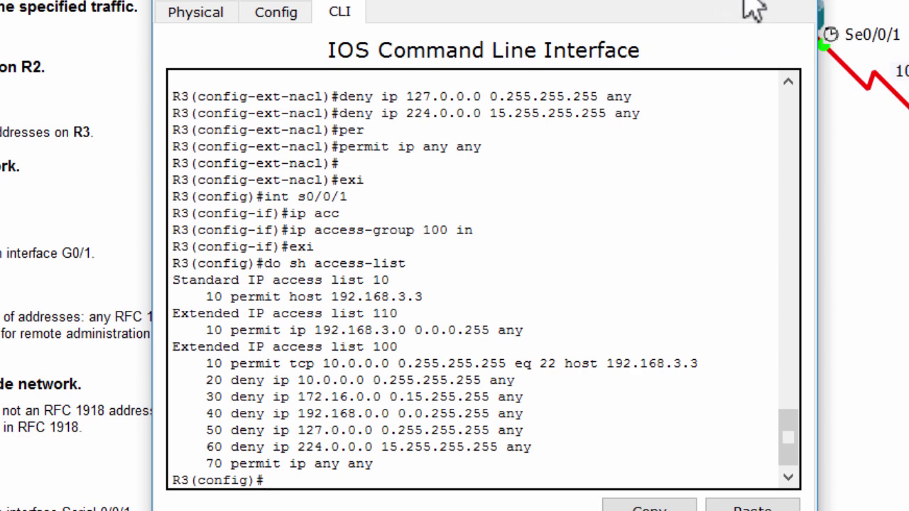
Step: Close R3's configuration window and check the activity results, viewing the individual assessment items
click(788, 5)
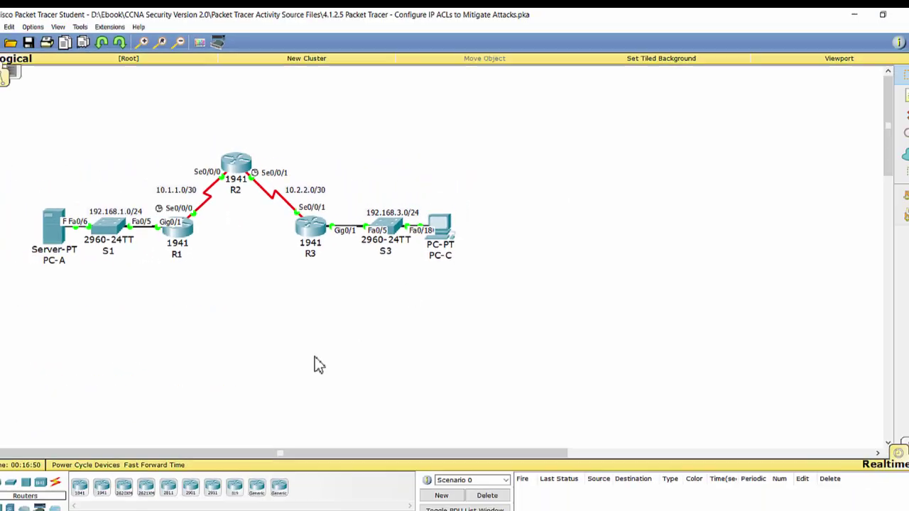
mouse_move(285, 505)
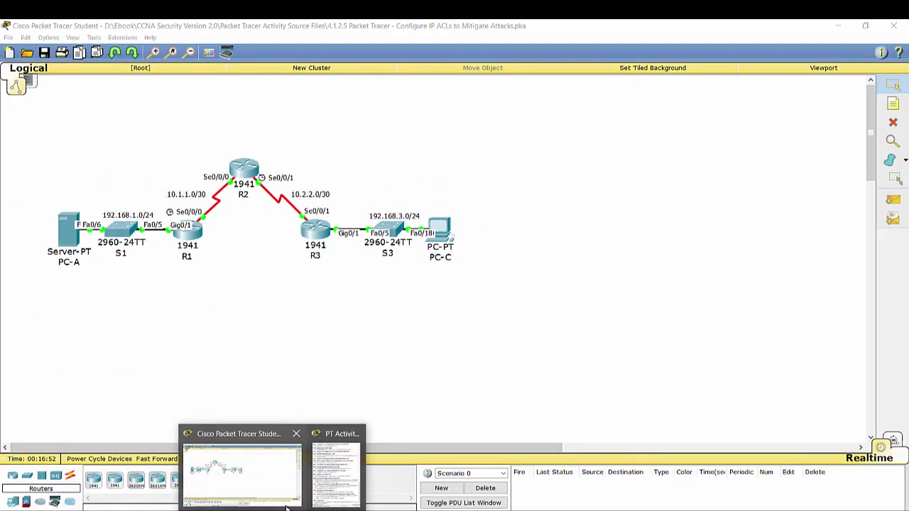
click(330, 486)
click(68, 505)
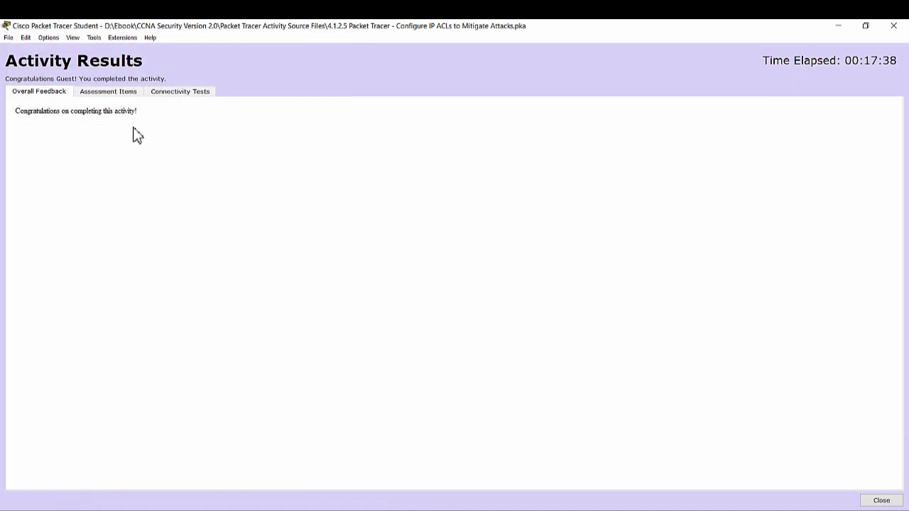
click(107, 92)
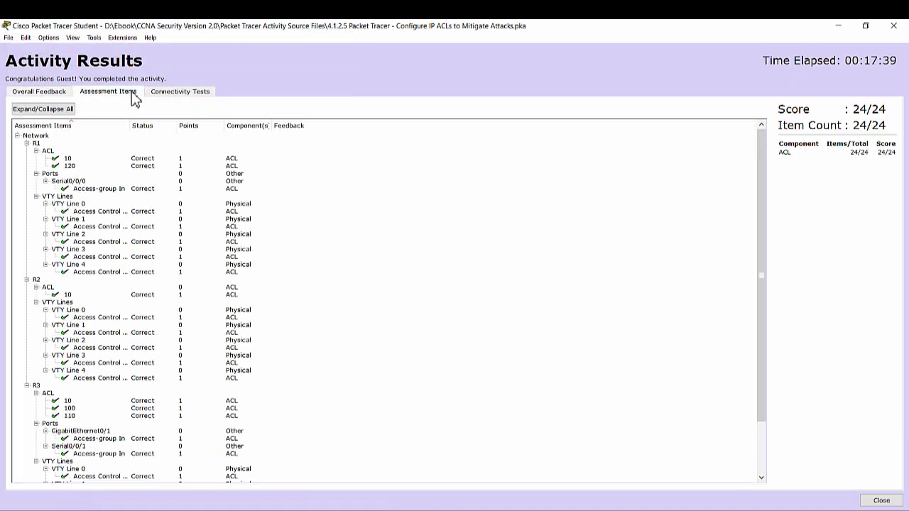